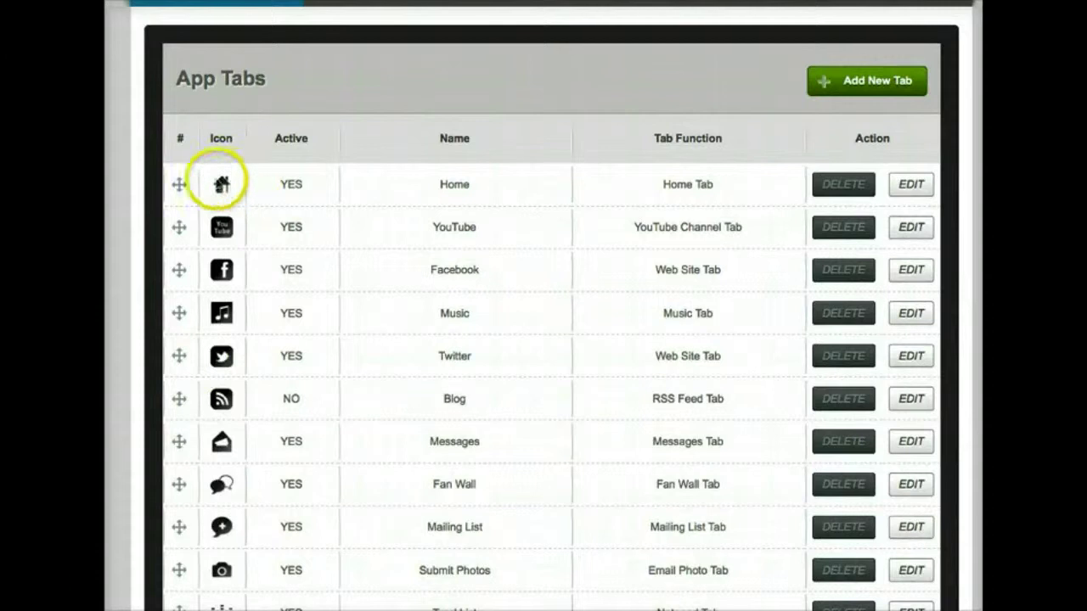
left_click(221, 185)
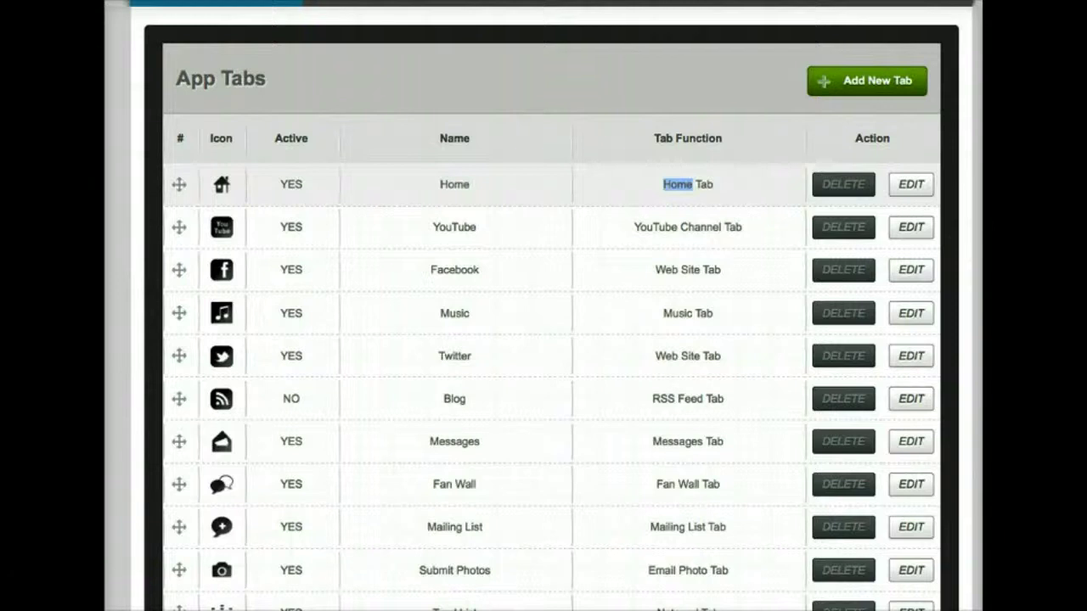
scroll(221, 184, "down", 2)
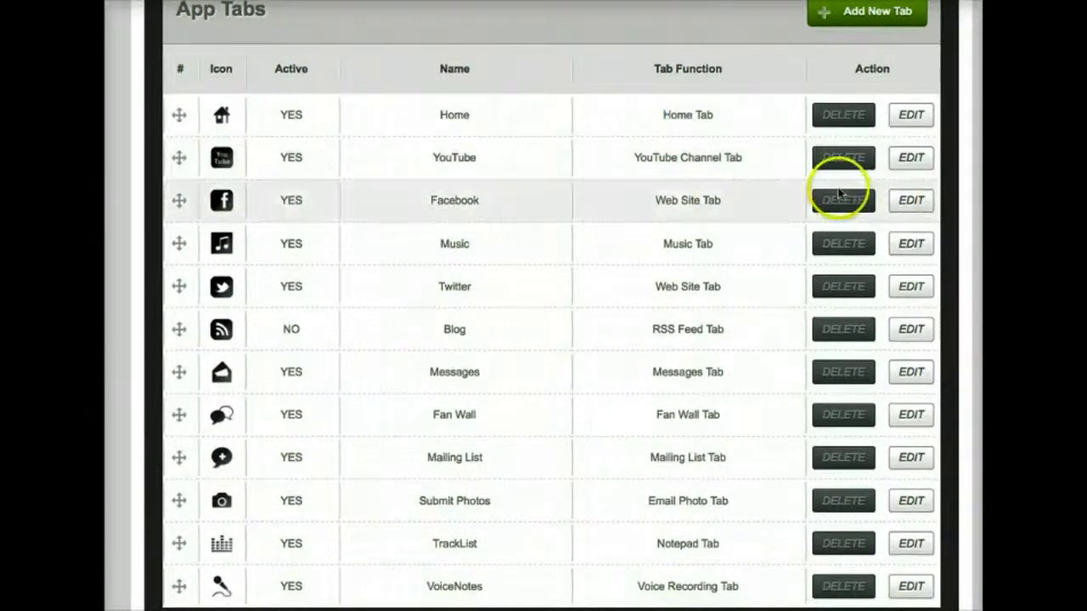
scroll(835, 187, "up", 2)
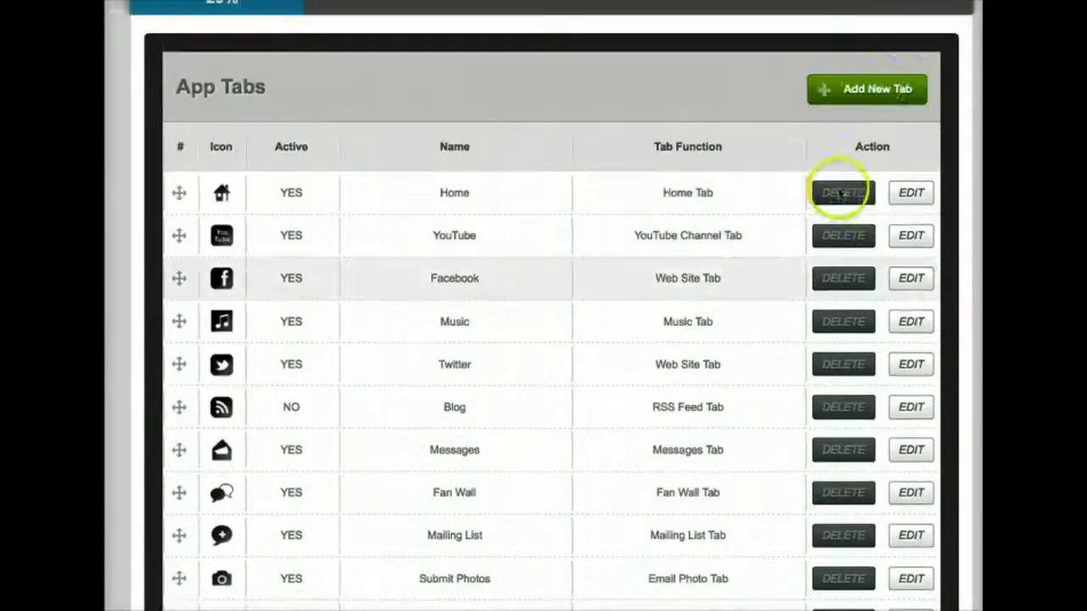
Add a new app tab titled "Info" with the tab function Info Tab (1-tier)
left_click(874, 92)
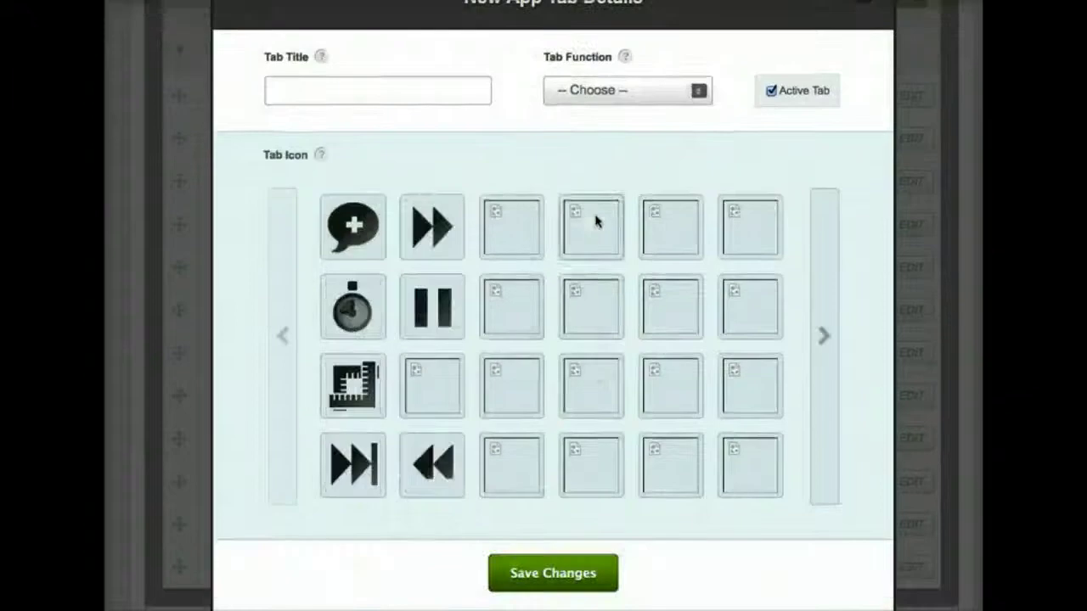
left_click(383, 92)
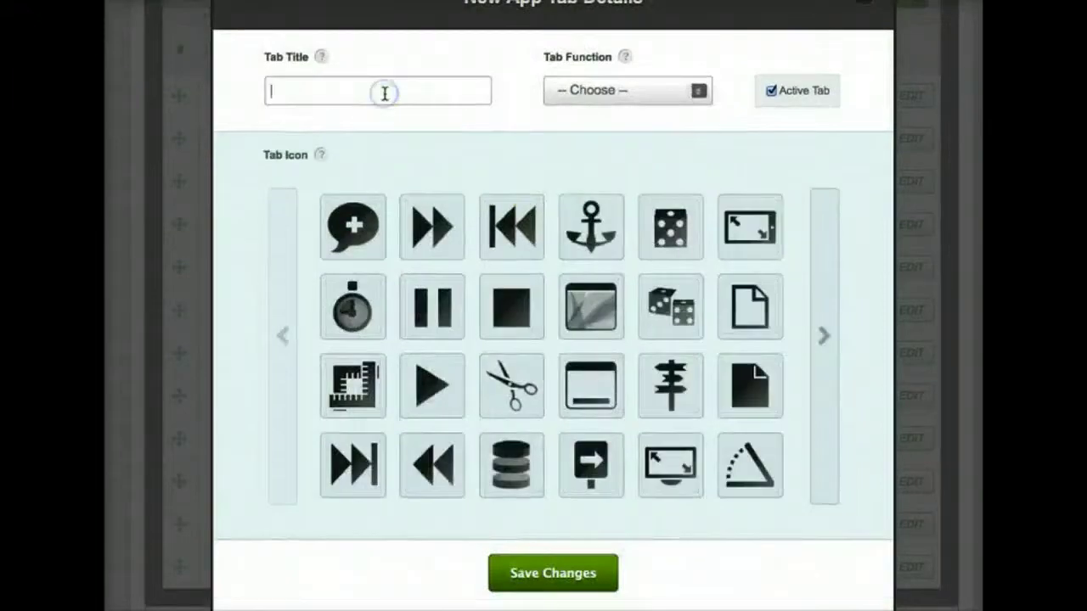
type("Info")
left_click(554, 107)
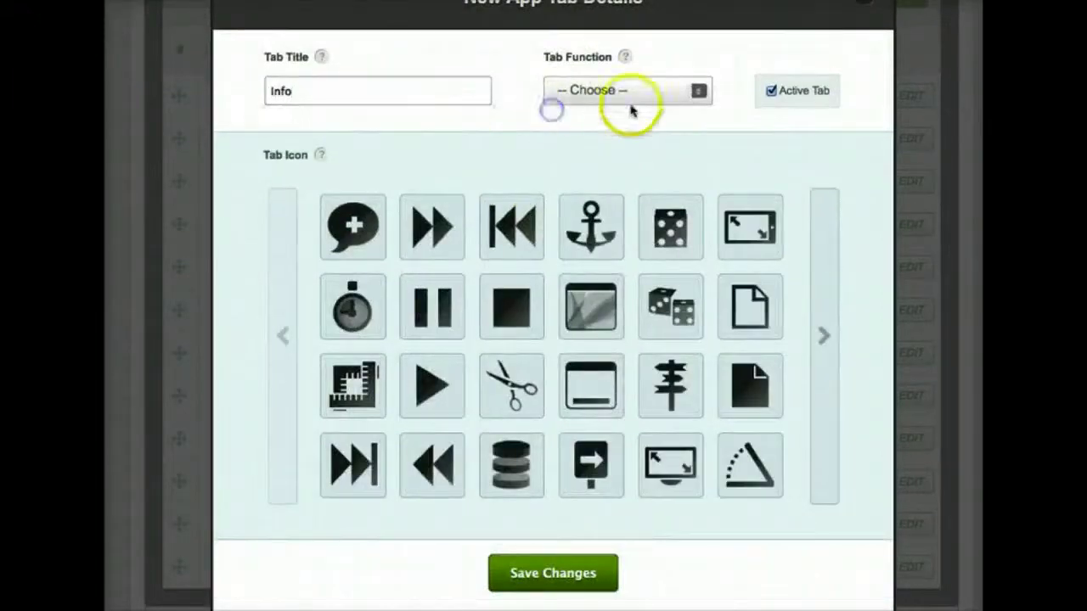
left_click(698, 96)
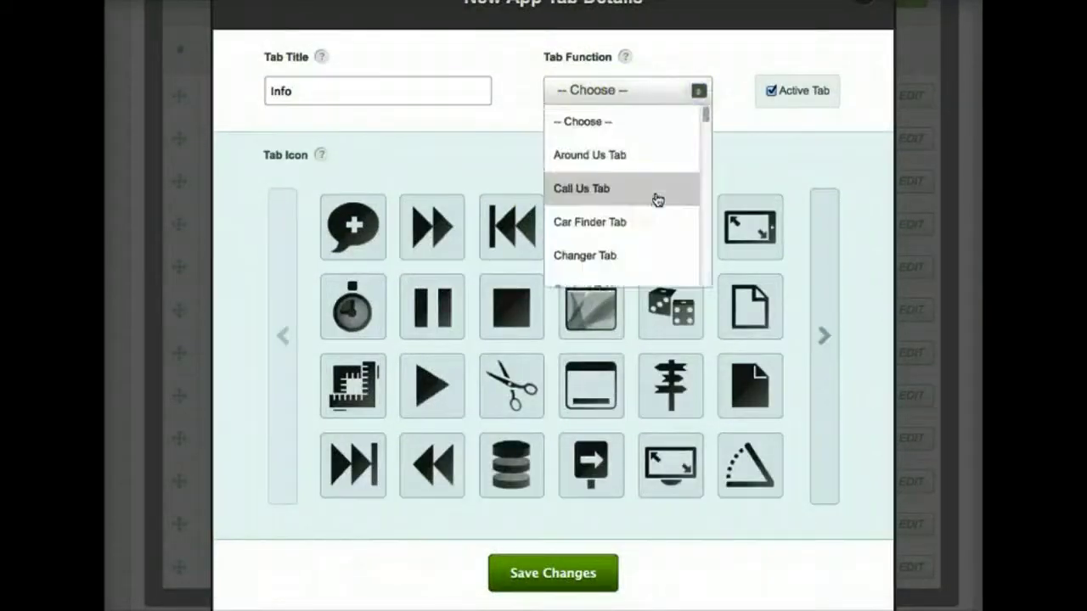
scroll(656, 199, "down", 3)
scroll(656, 200, "down", 6)
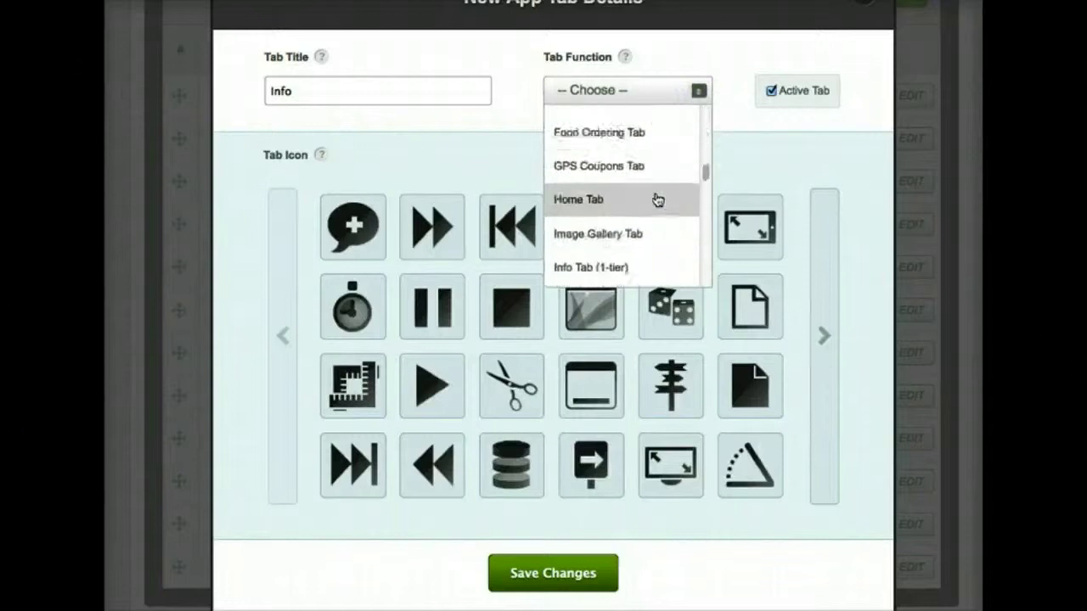
left_click(646, 196)
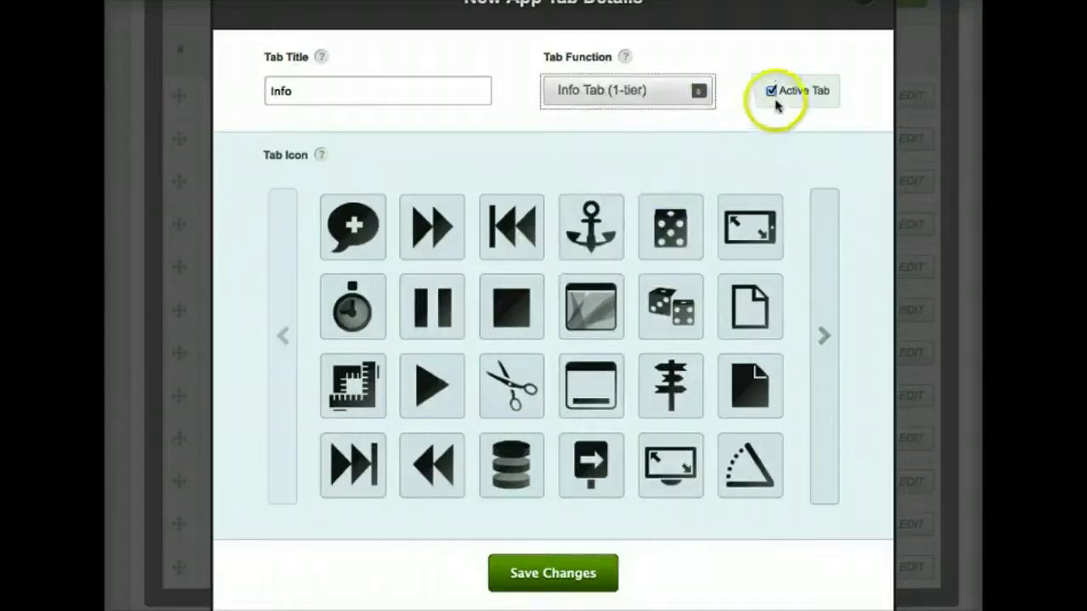
Choose the lined list-sheet icon for the new Info tab and save the tab
left_click(823, 307)
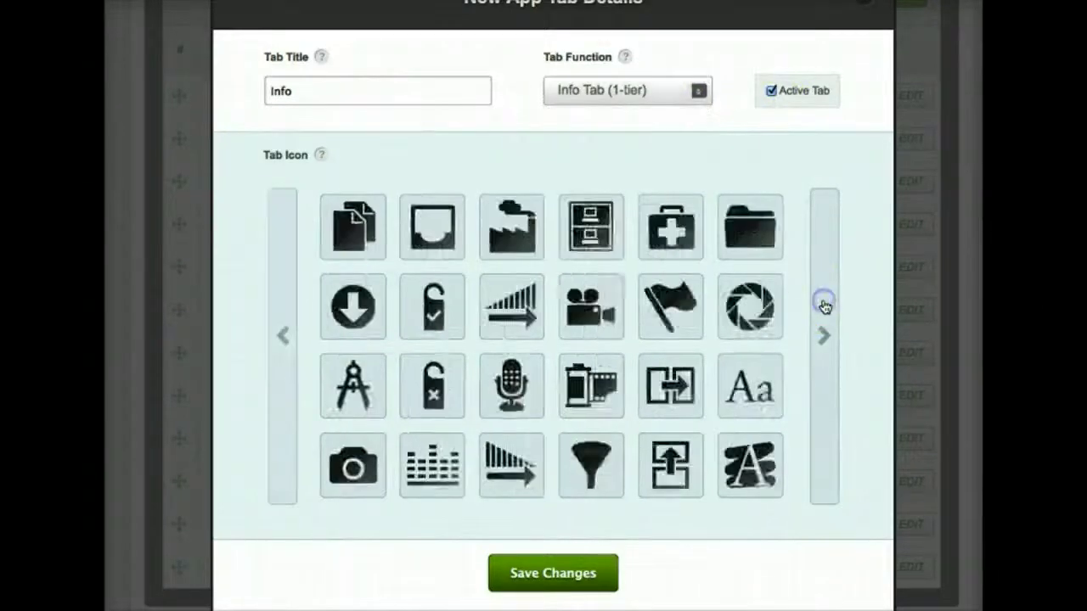
left_click(823, 307)
left_click(824, 306)
left_click(824, 306)
left_click(824, 307)
left_click(511, 307)
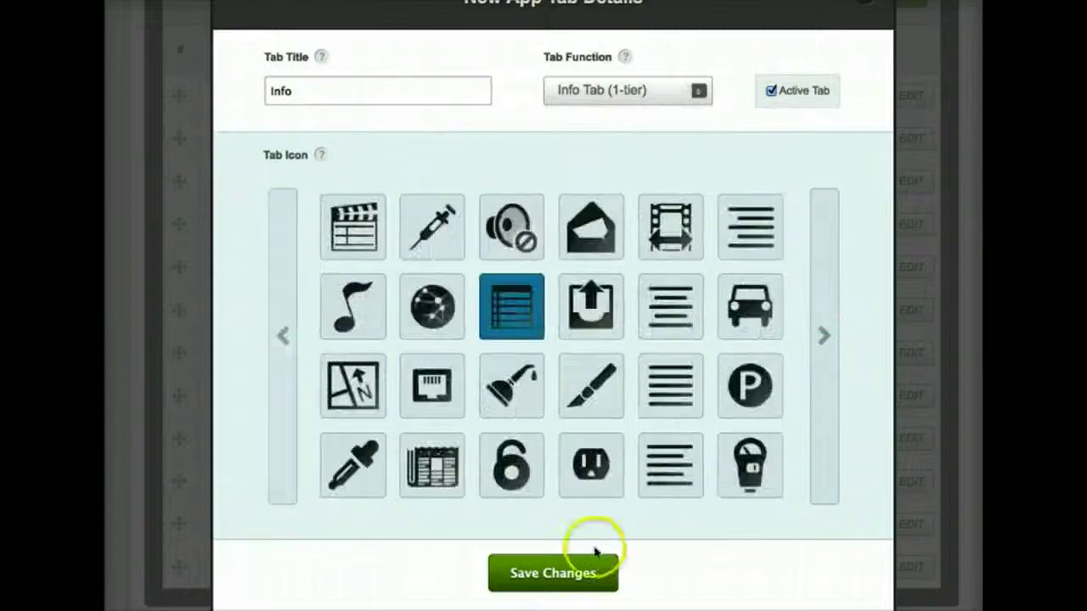
scroll(586, 552, "down", 1)
left_click(563, 539)
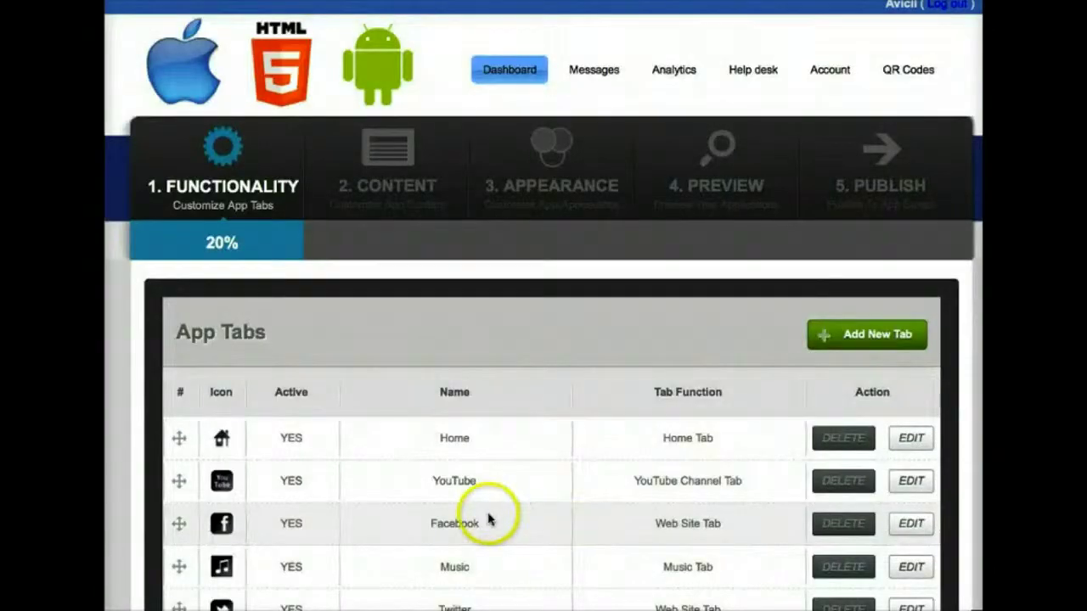
Move the Info tab in the app tab order to between Fan Wall and Mailing List
scroll(486, 518, "down", 5)
scroll(490, 518, "down", 2)
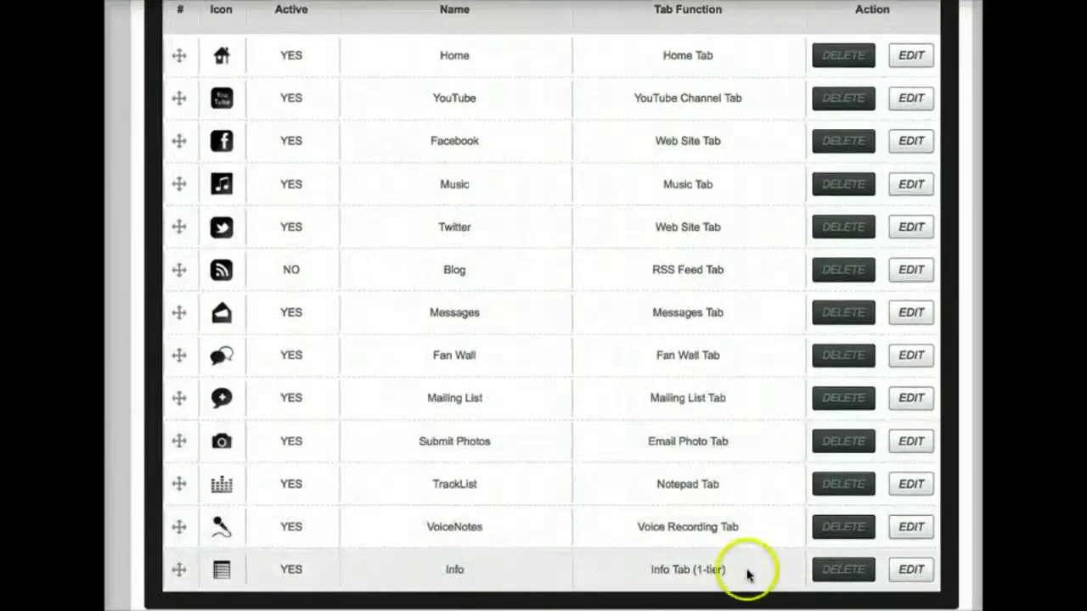
left_click_drag(176, 569, 169, 259)
left_click_drag(183, 302, 183, 434)
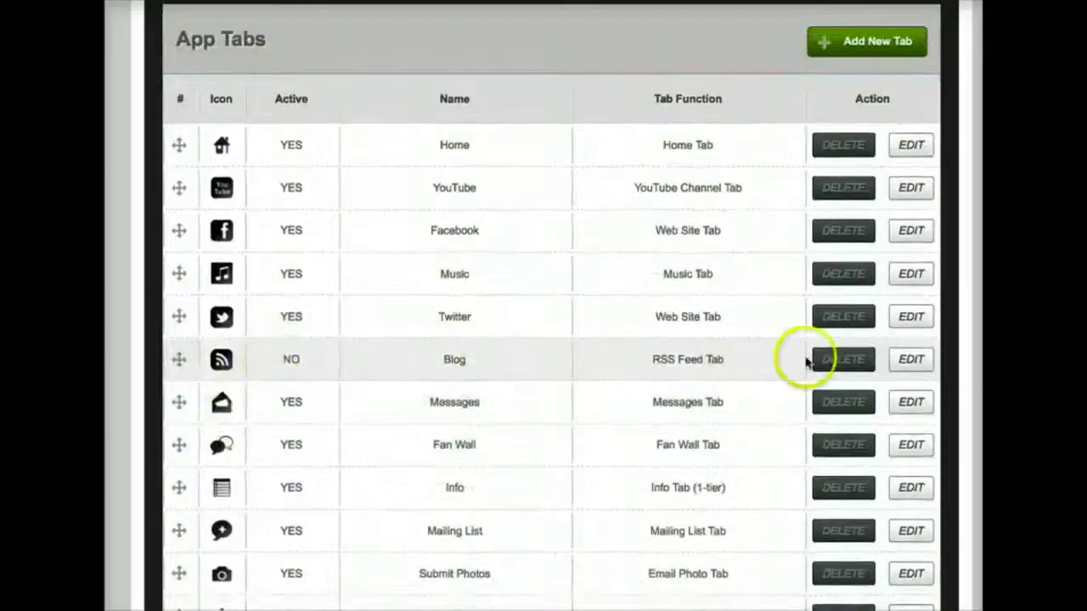
Delete the inactive Blog tab, confirm the deletion, and go to the app's Content stage
left_click(857, 362)
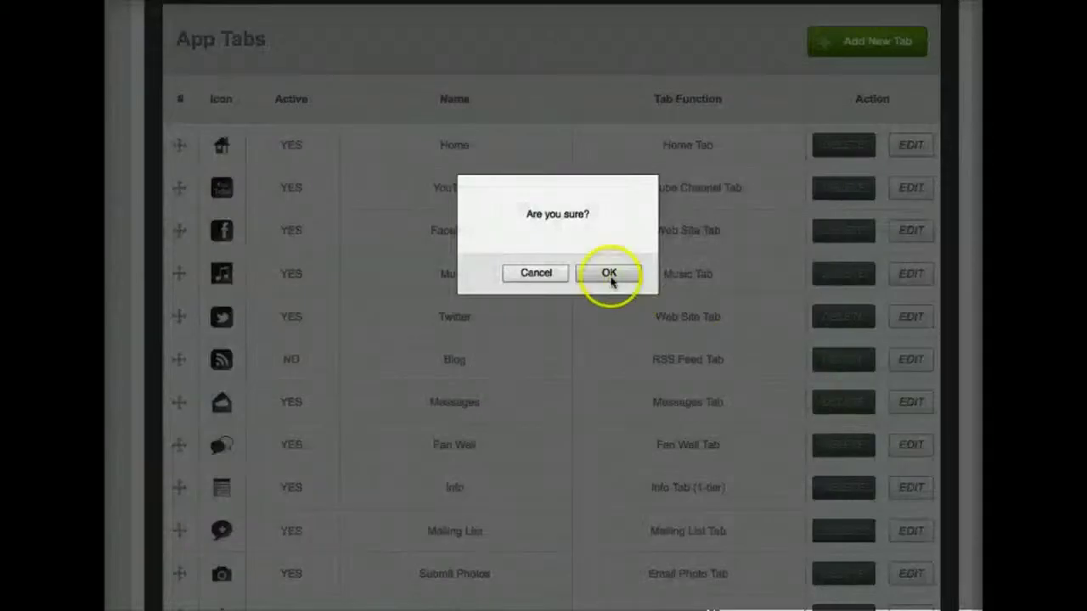
left_click(609, 271)
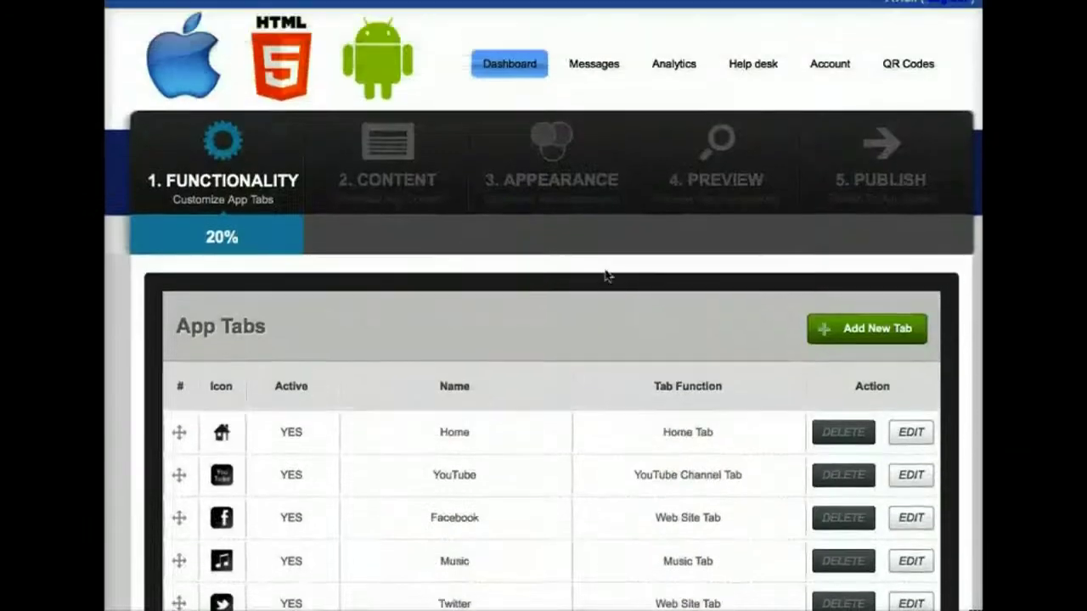
left_click(398, 188)
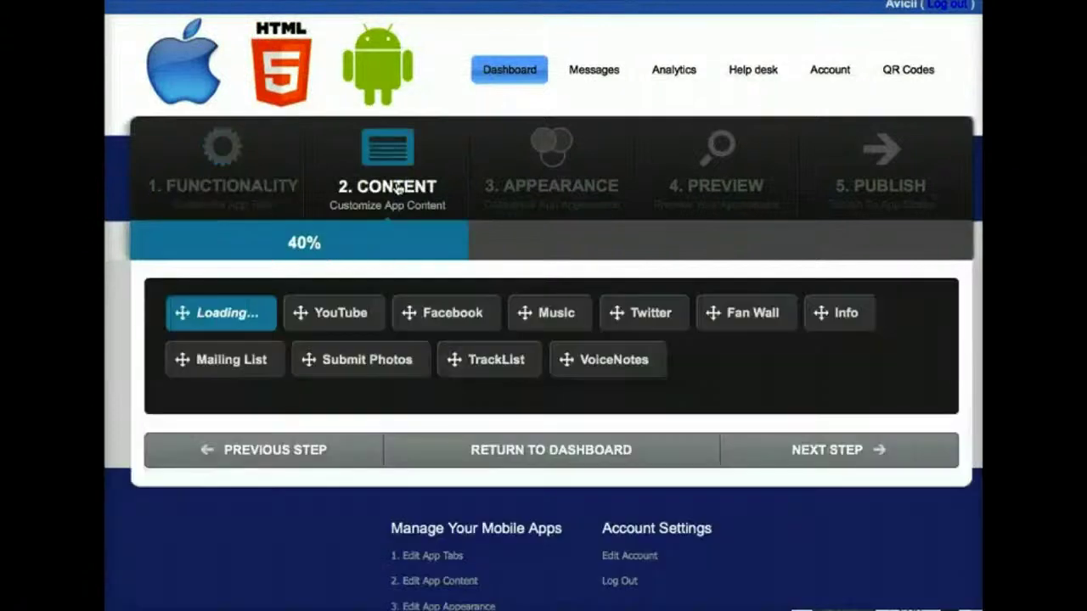
Review the content settings of the Home, YouTube and Facebook tabs
scroll(397, 187, "down", 10)
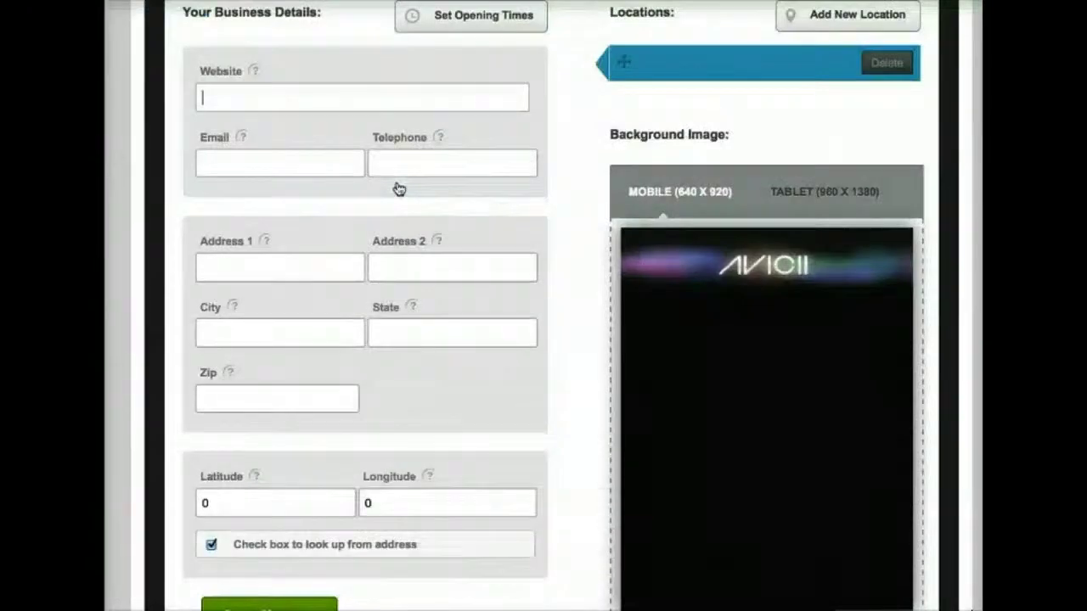
scroll(399, 188, "down", 2)
scroll(399, 189, "up", 7)
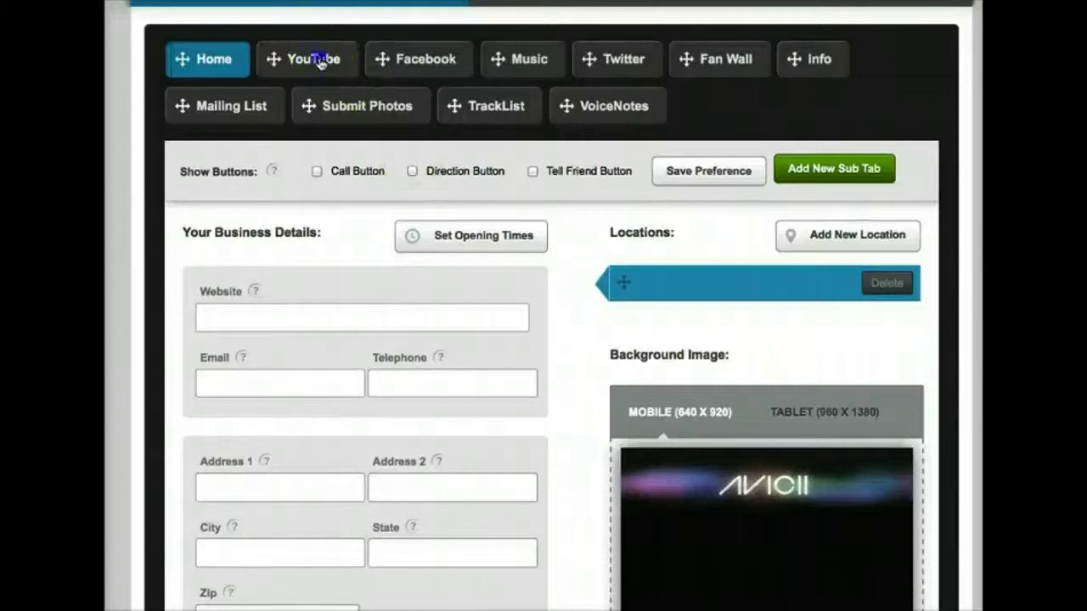
left_click(319, 64)
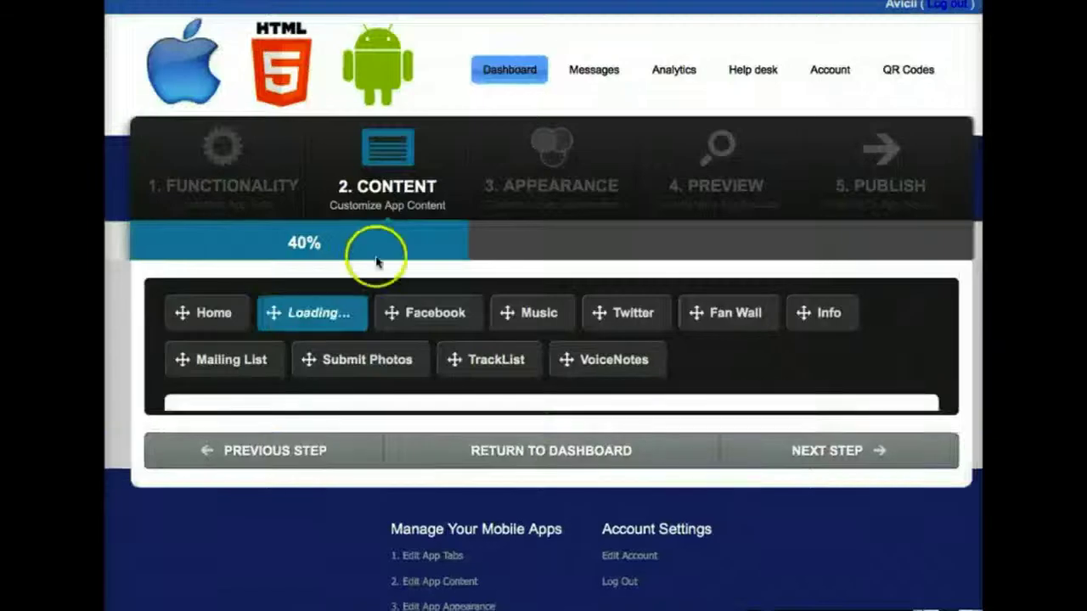
scroll(378, 259, "down", 2)
scroll(378, 259, "down", 2)
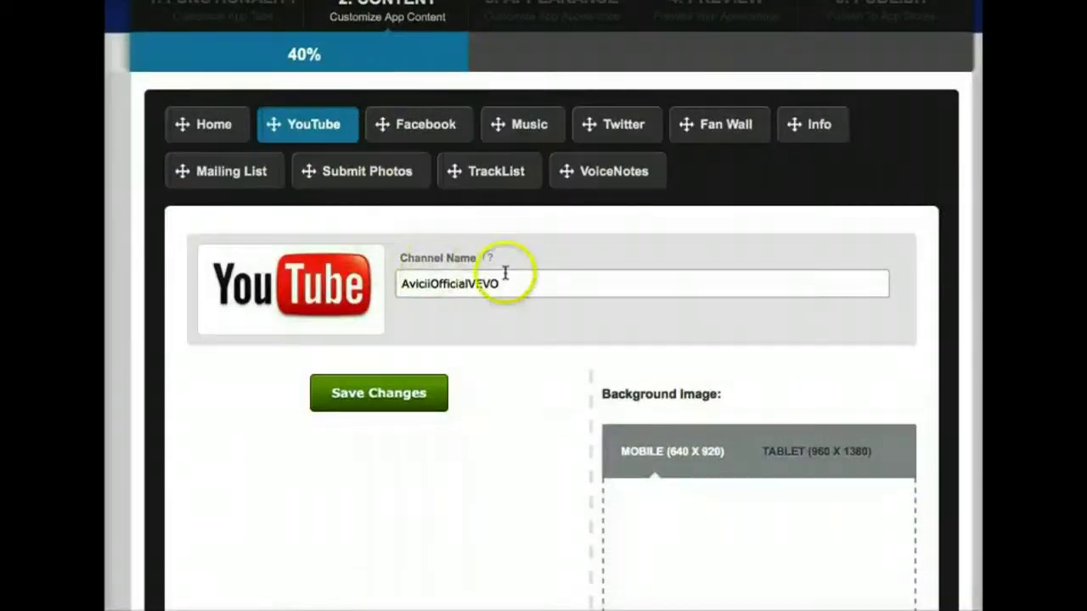
left_click(461, 137)
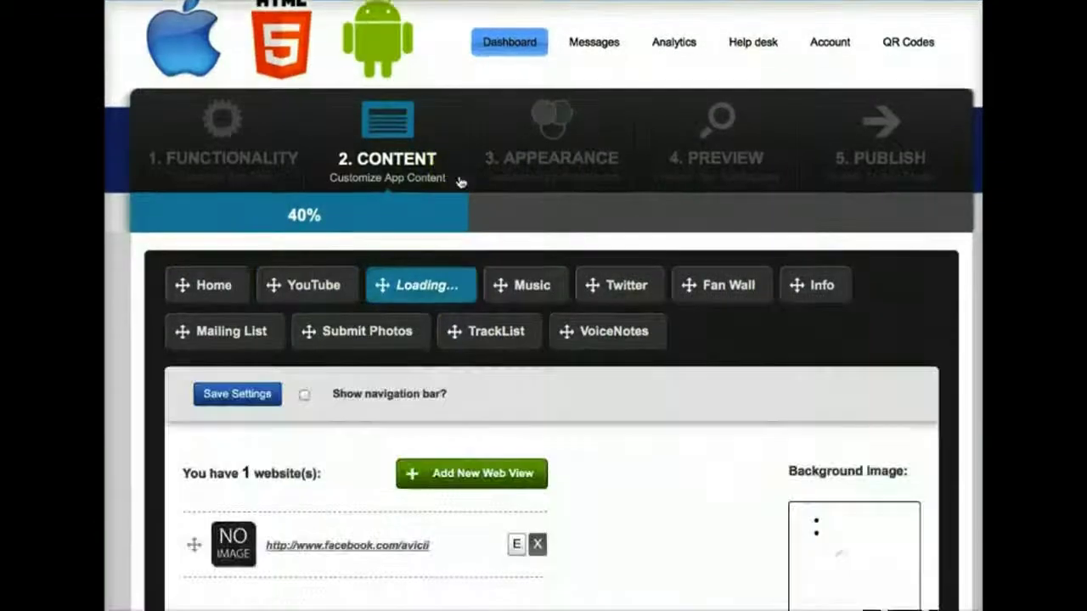
scroll(460, 182, "down", 5)
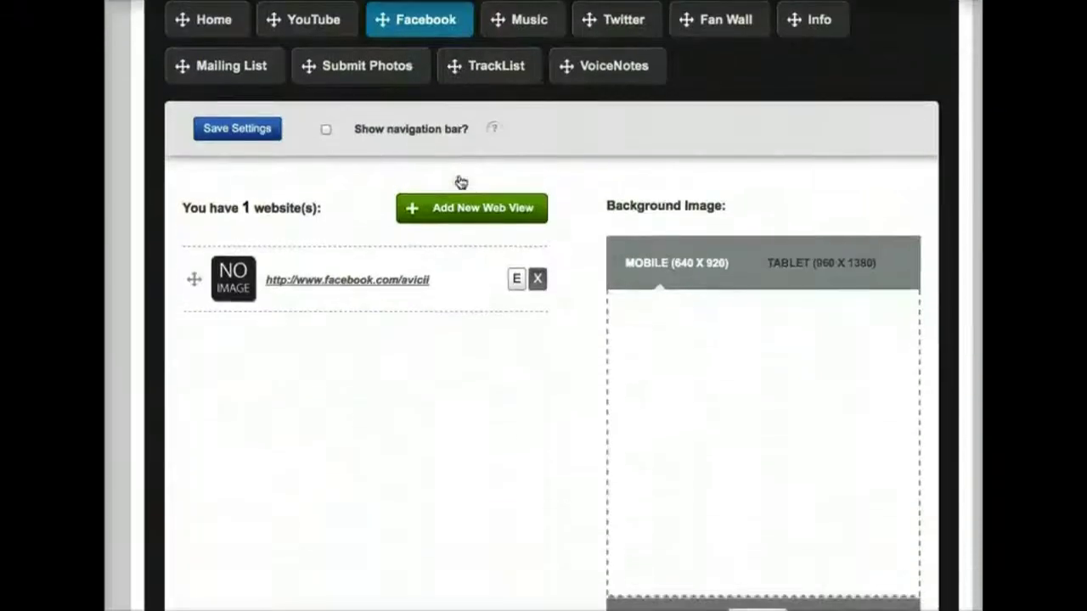
scroll(461, 182, "up", 2)
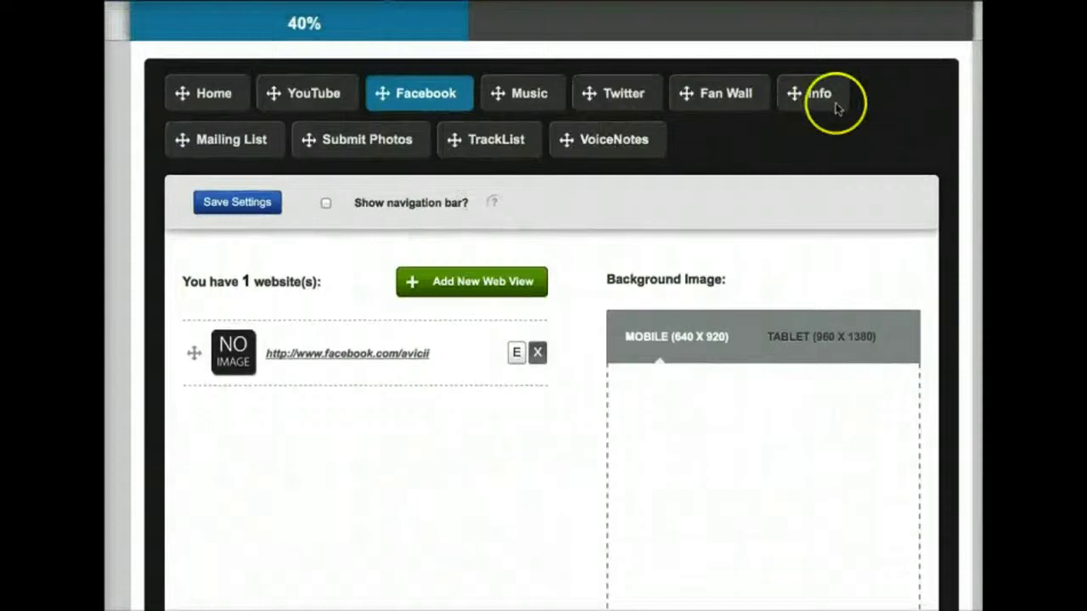
In the Info tab's content, set the section to "Tour Dates" and the name to "San Francisco"
left_click(837, 108)
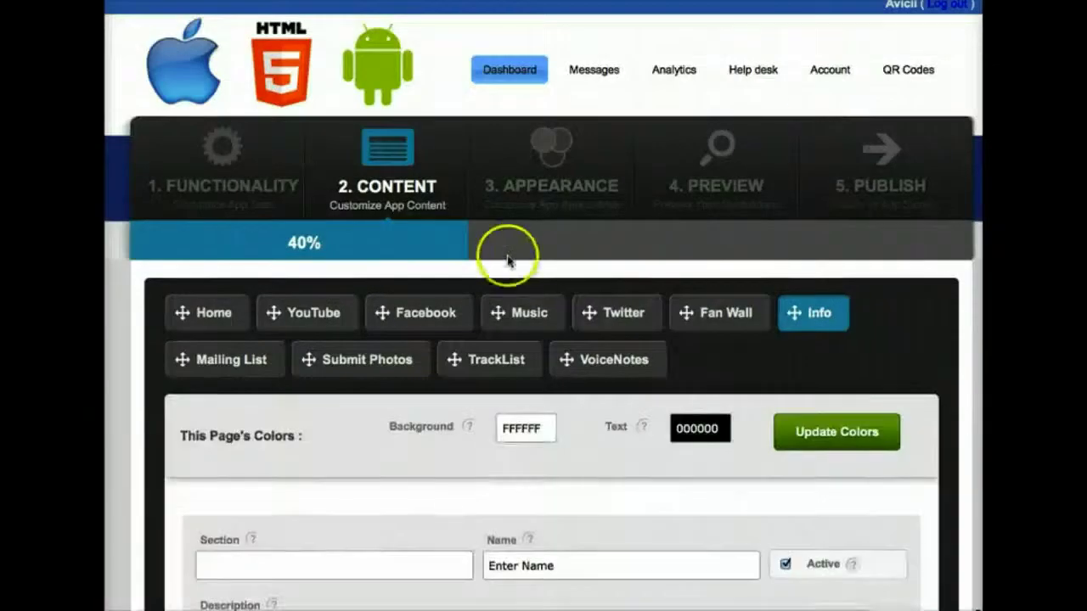
scroll(506, 253, "down", 6)
scroll(509, 263, "up", 2)
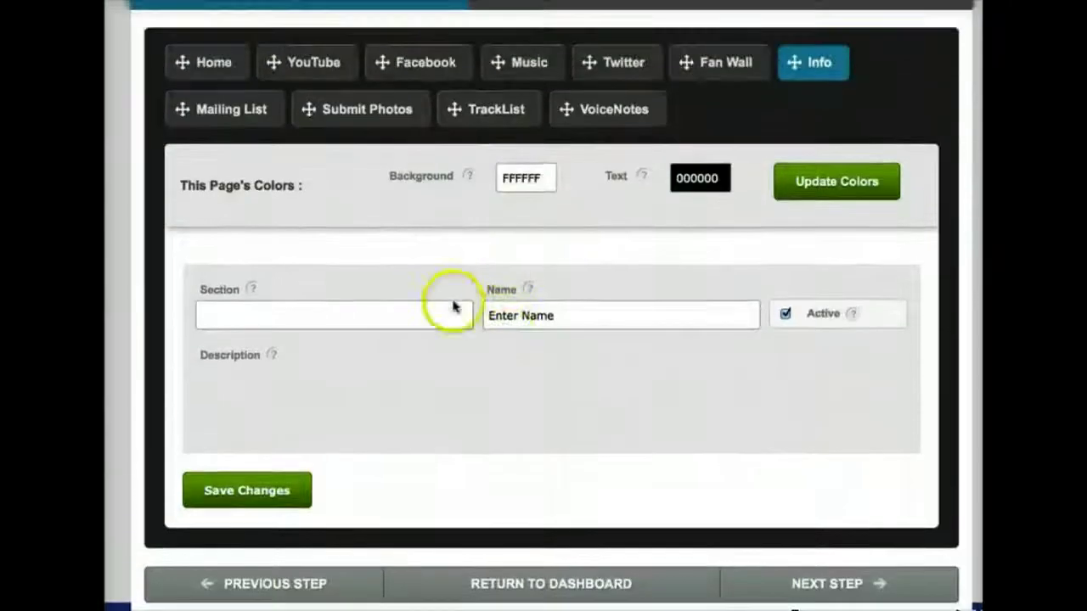
left_click(409, 314)
scroll(413, 308, "down", 1)
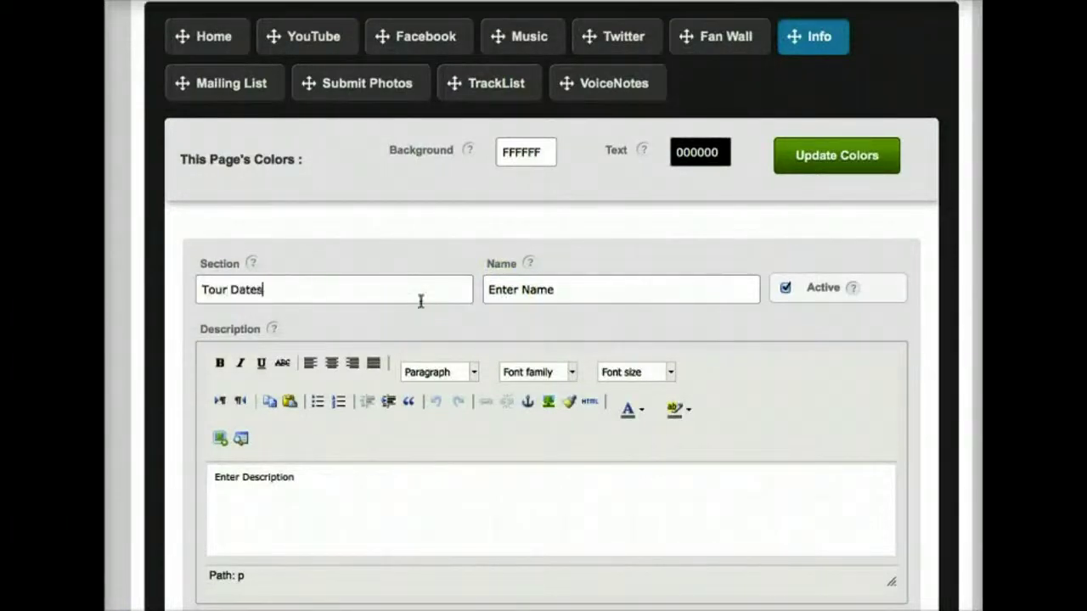
left_click(628, 302)
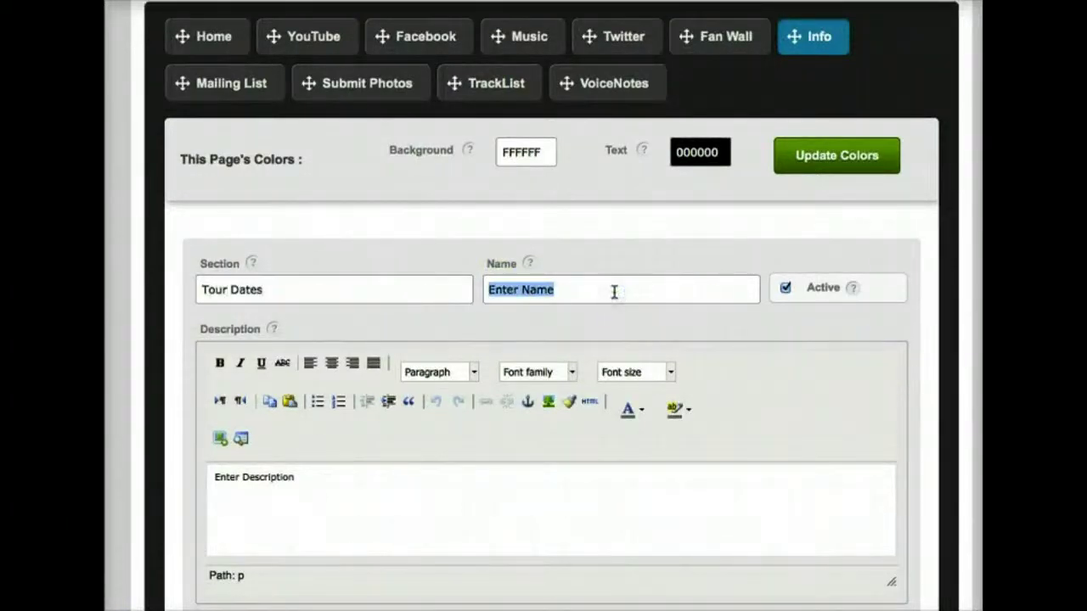
type("San Francisco")
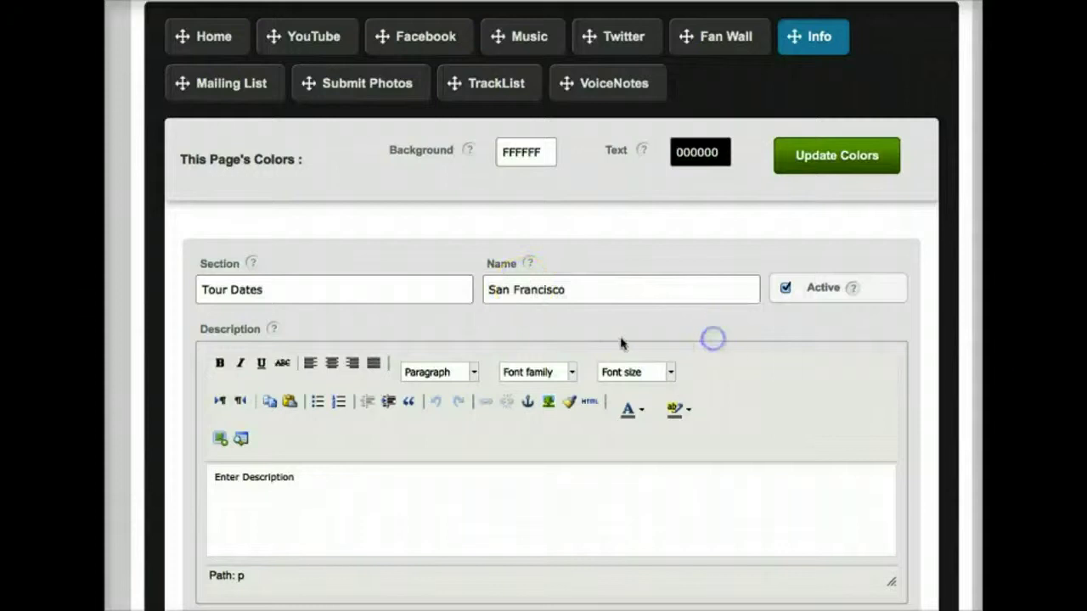
Set the Info page's background color to dark red 802D2D and text color to FFFFFF, and apply the colors
scroll(621, 344, "down", 2)
left_click(528, 104)
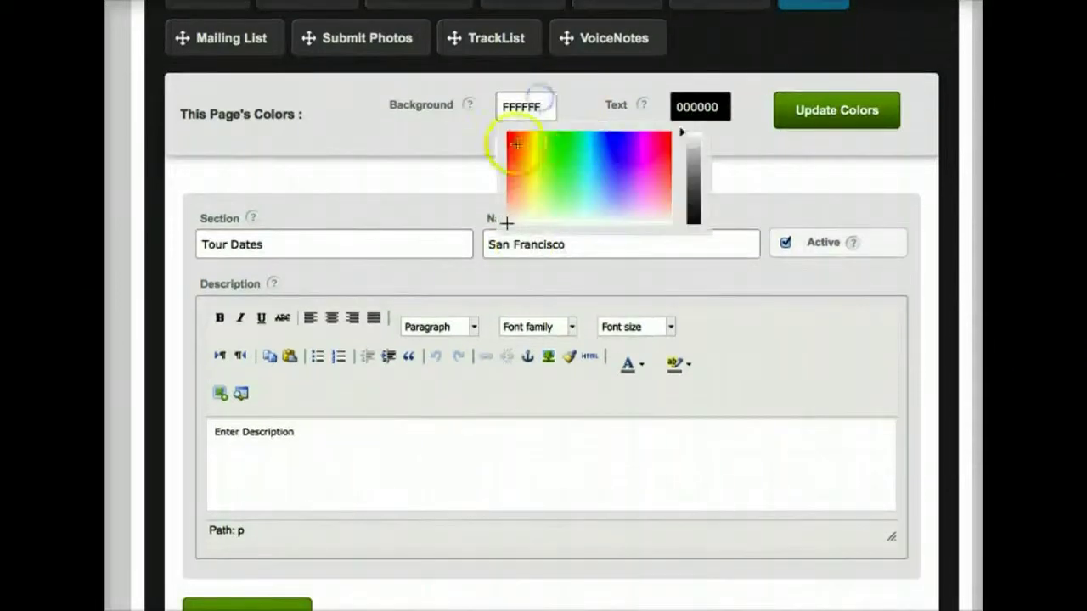
left_click_drag(516, 144, 508, 167)
left_click(704, 108)
type("FFFFFF")
left_click(853, 106)
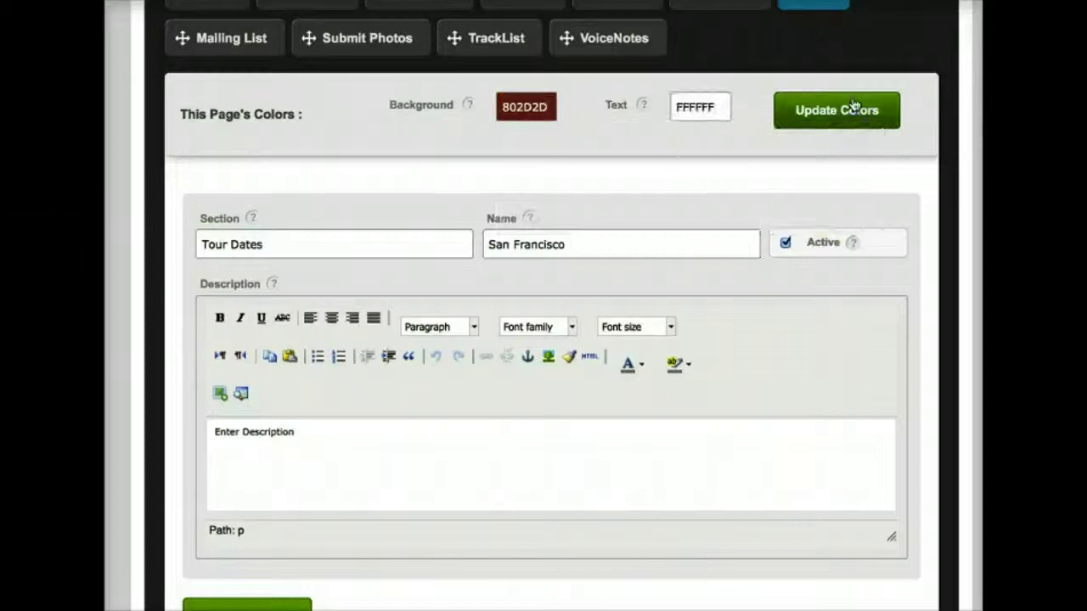
left_click(609, 273)
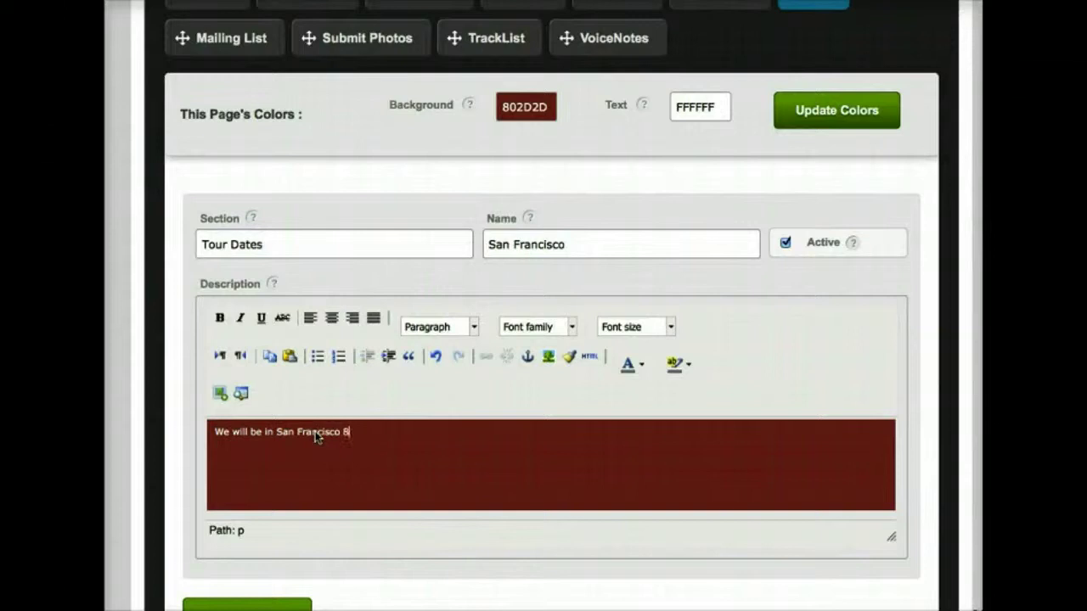
Enter the description "We will be in San Francisco 8/29! Can't wait!" and set its font size to 5 (18pt)
triple_click(442, 442)
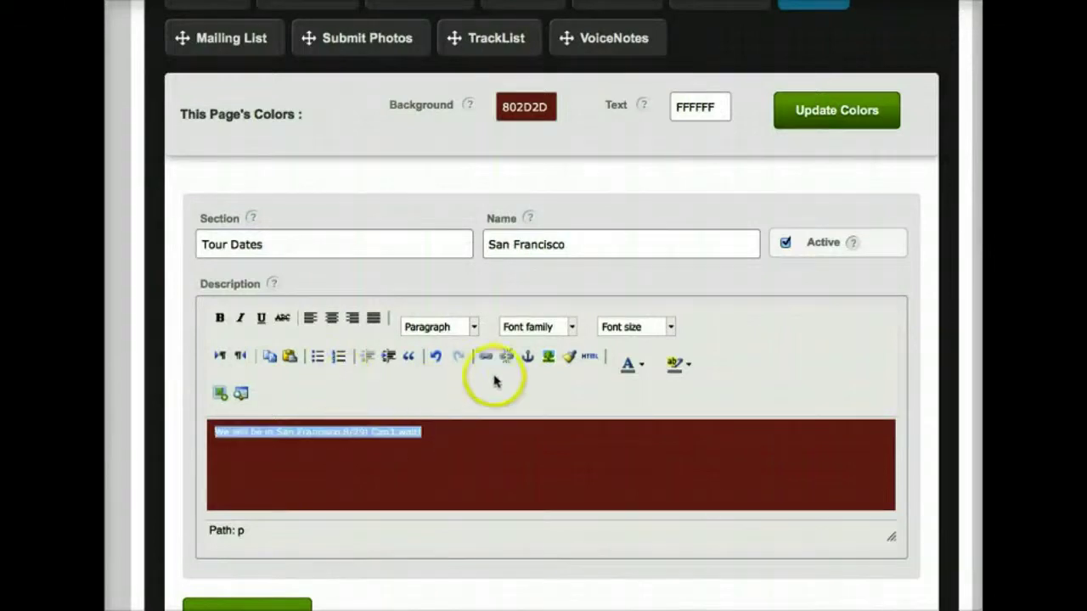
scroll(552, 365, "down", 1)
left_click(671, 312)
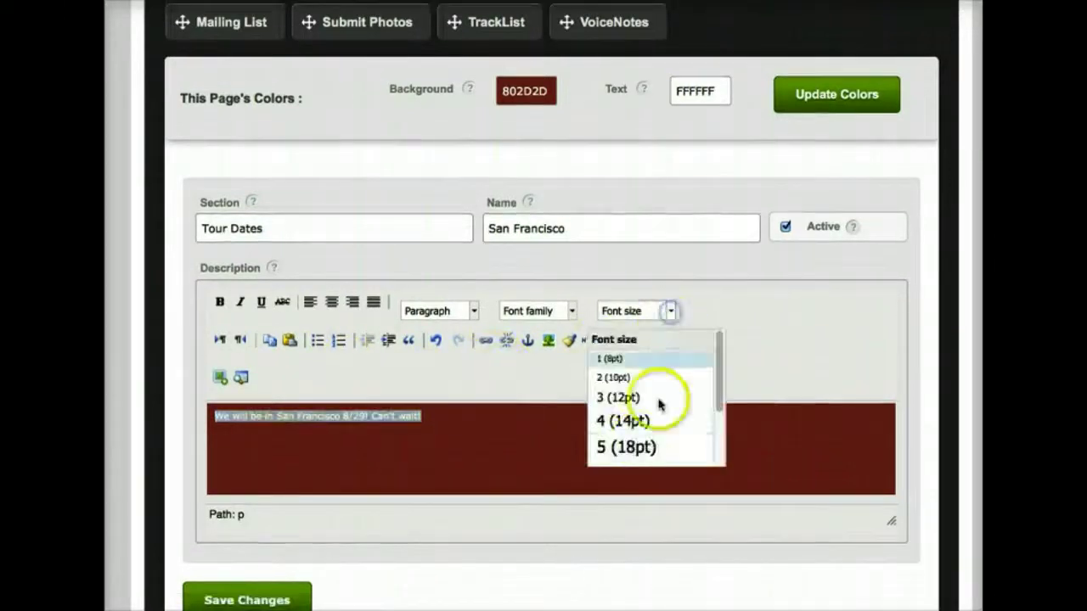
left_click(636, 444)
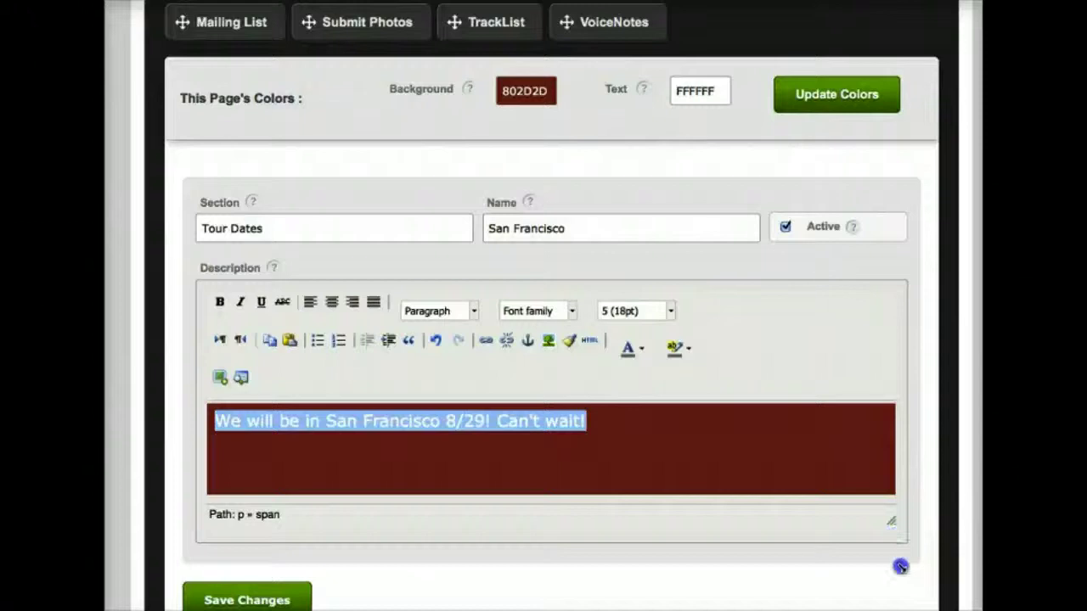
Center the San Francisco description text and save the Info tab's changes
left_click(307, 421)
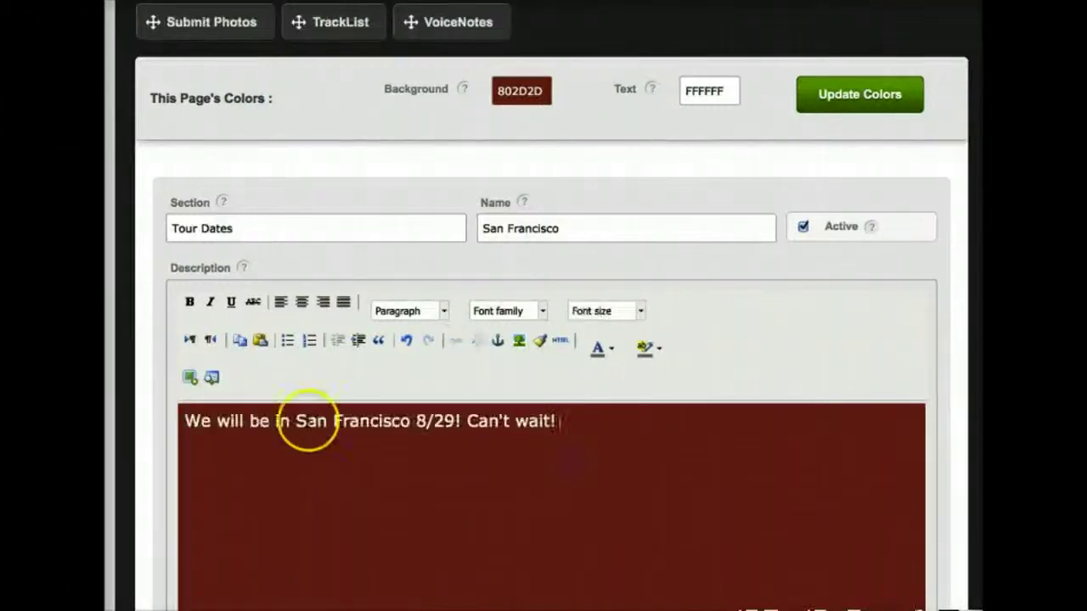
triple_click(259, 420)
left_click(302, 303)
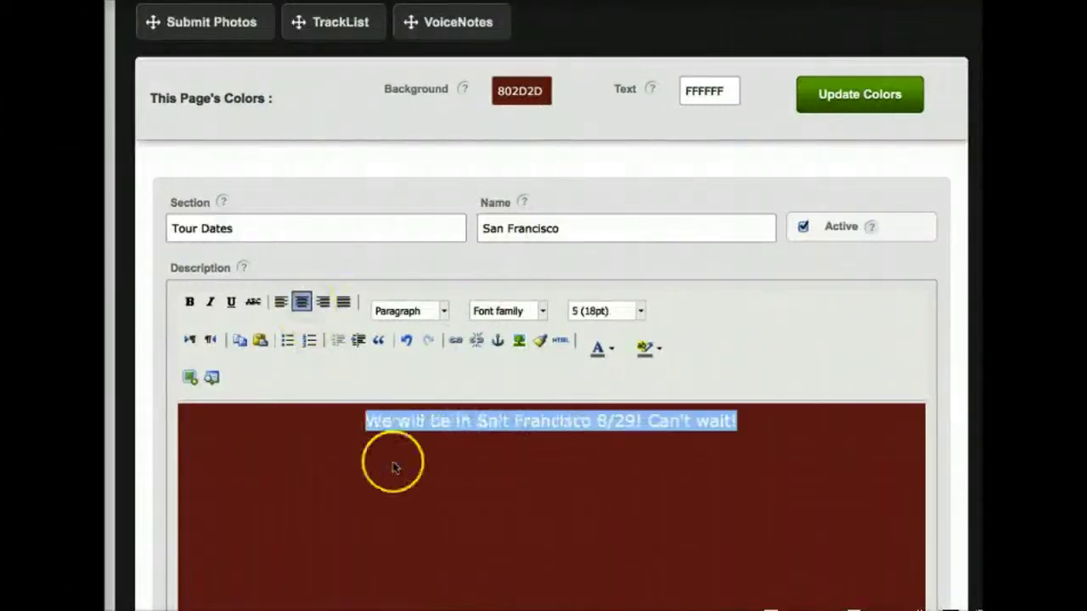
left_click(393, 466)
scroll(407, 456, "down", 3)
scroll(408, 459, "down", 1)
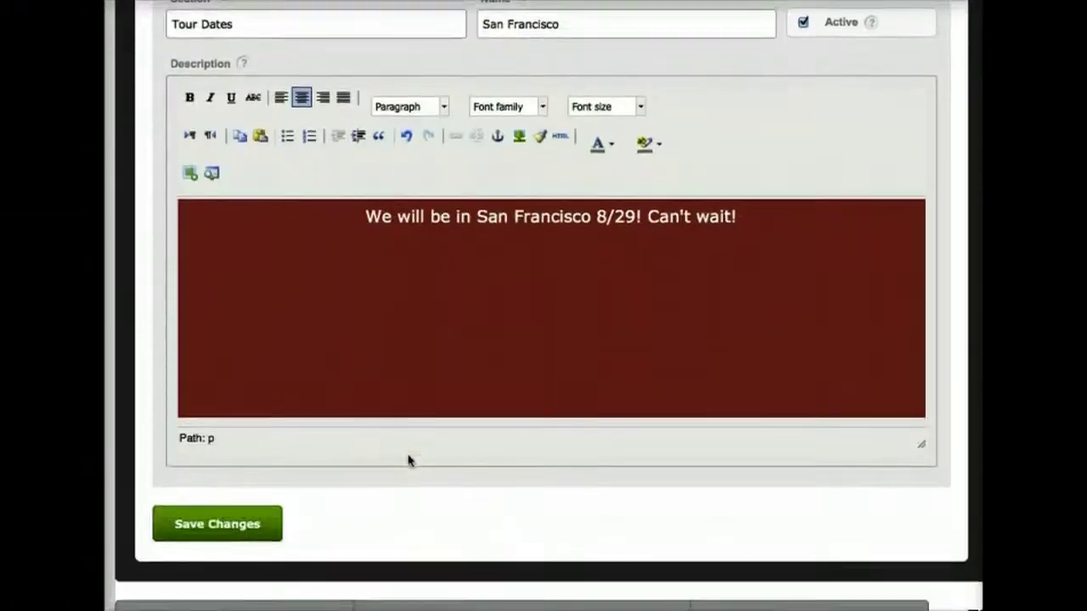
left_click(441, 379)
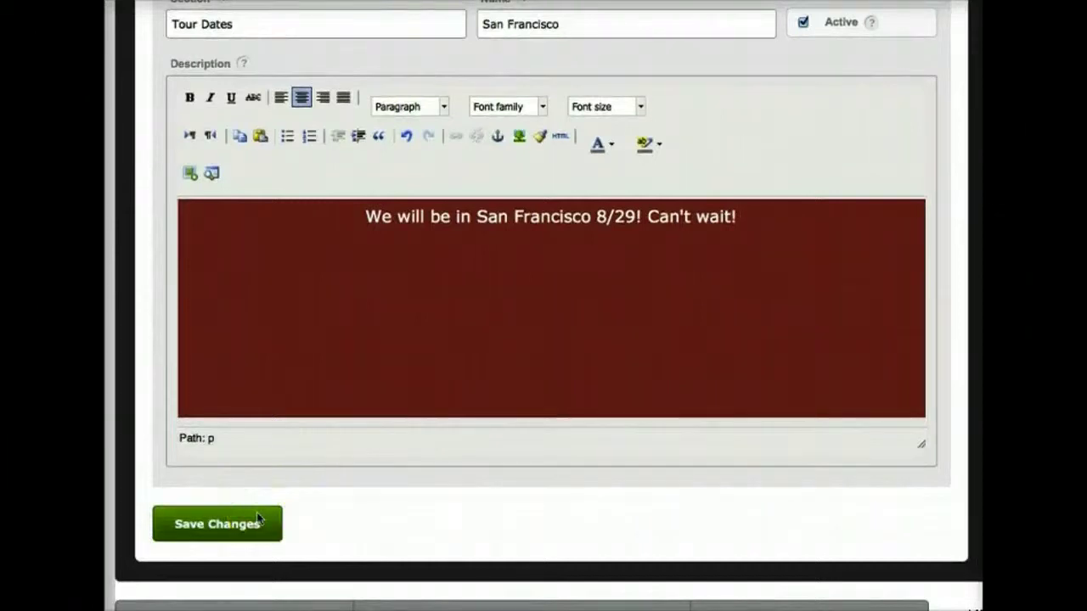
left_click(217, 524)
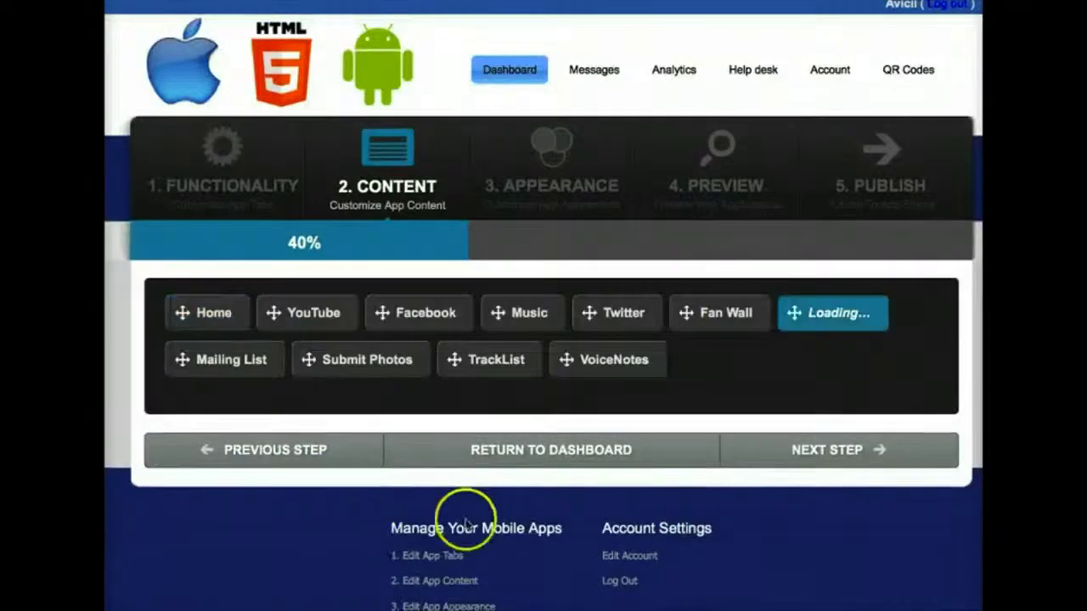
Reorder the tabs so that Info follows Facebook and VoiceNotes follows Info
scroll(451, 528, "down", 2)
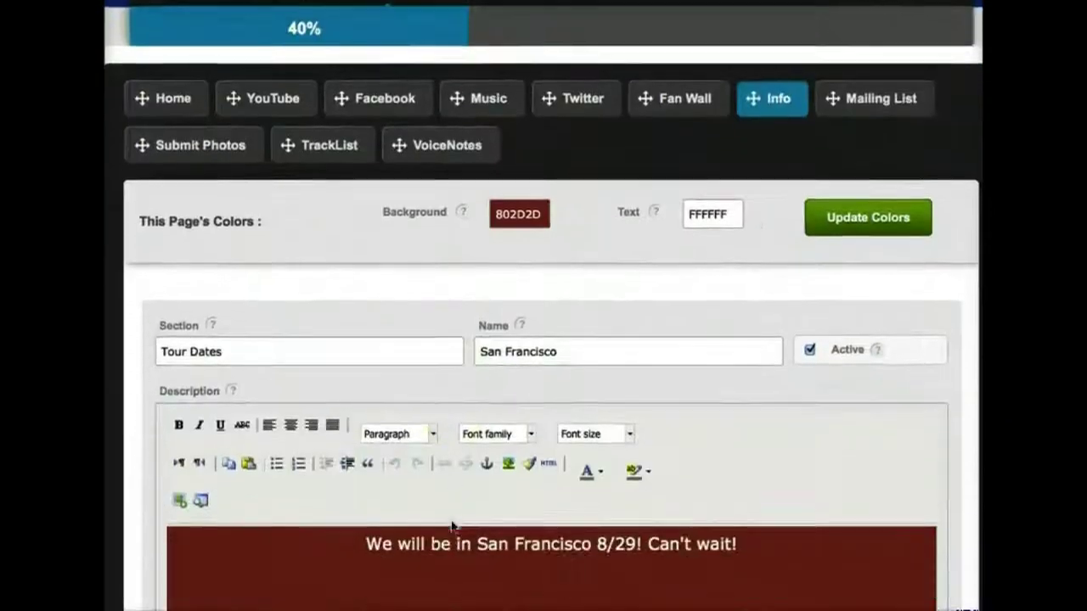
scroll(451, 528, "up", 1)
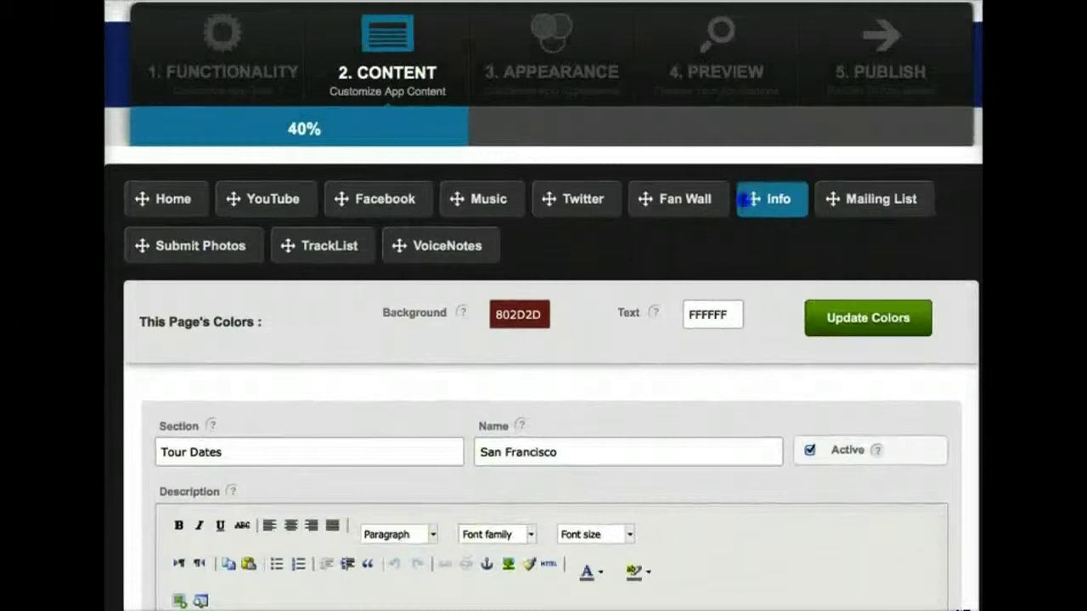
left_click_drag(760, 198, 439, 220)
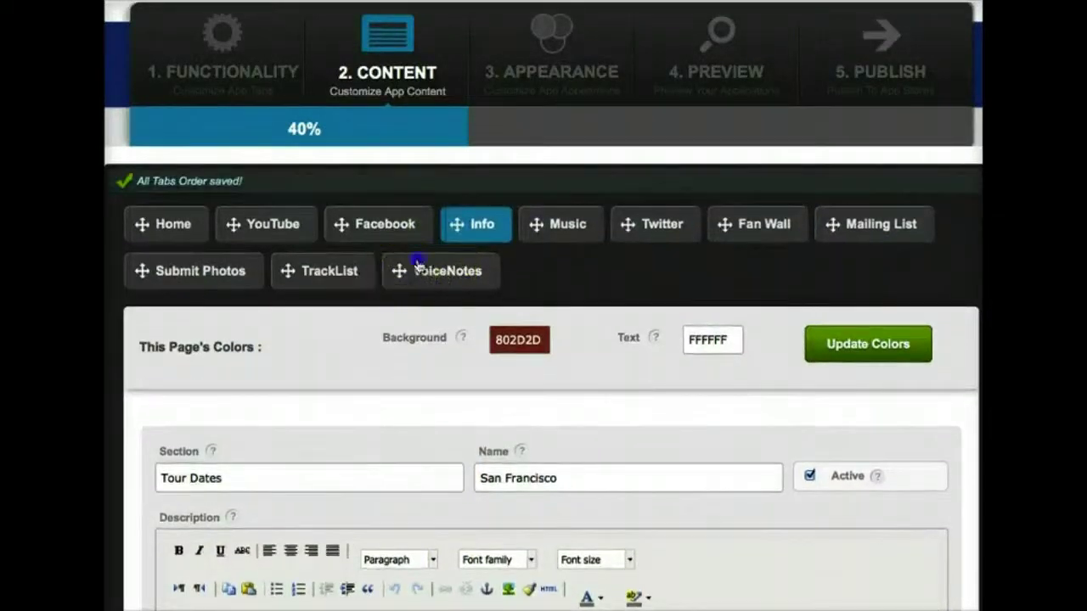
left_click_drag(417, 266, 569, 234)
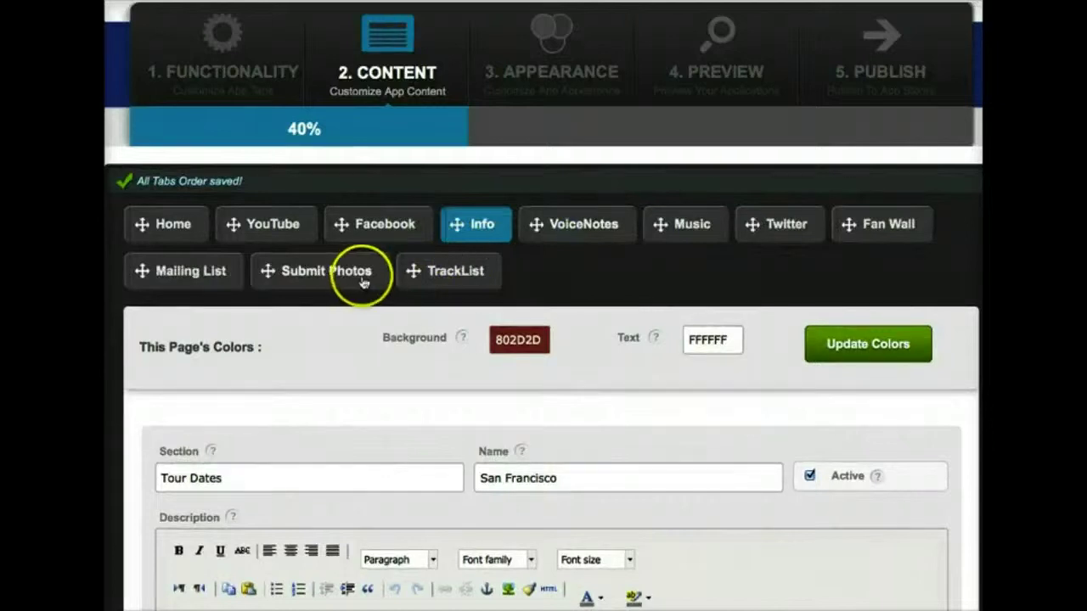
Go to the Appearance stage and open the premium design's layout settings for rows and columns
scroll(361, 282, "down", 3)
scroll(359, 283, "up", 5)
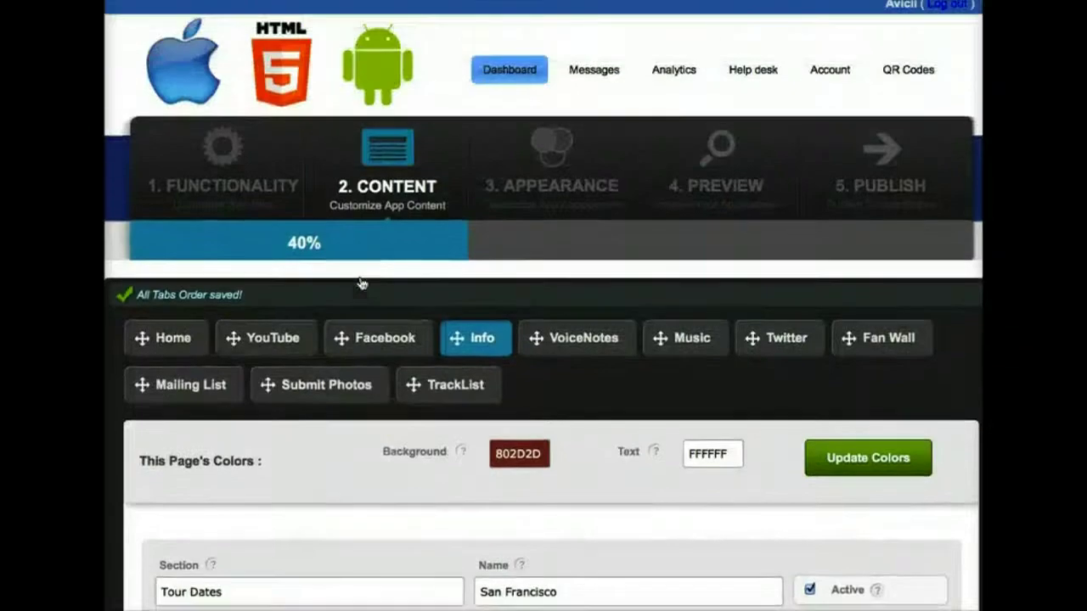
left_click(571, 186)
scroll(571, 186, "down", 2)
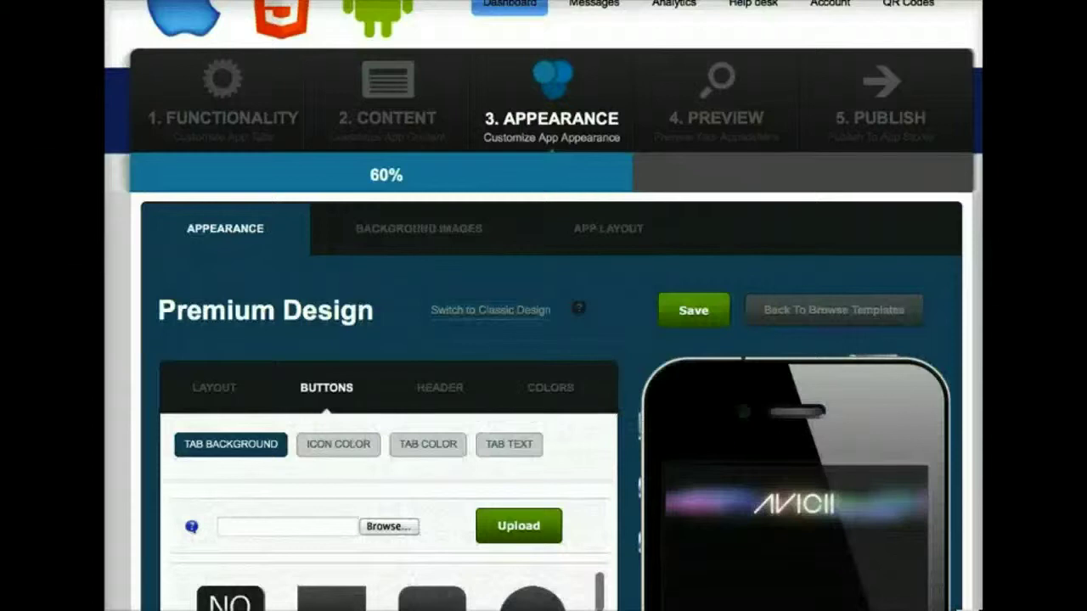
scroll(922, 226, "down", 8)
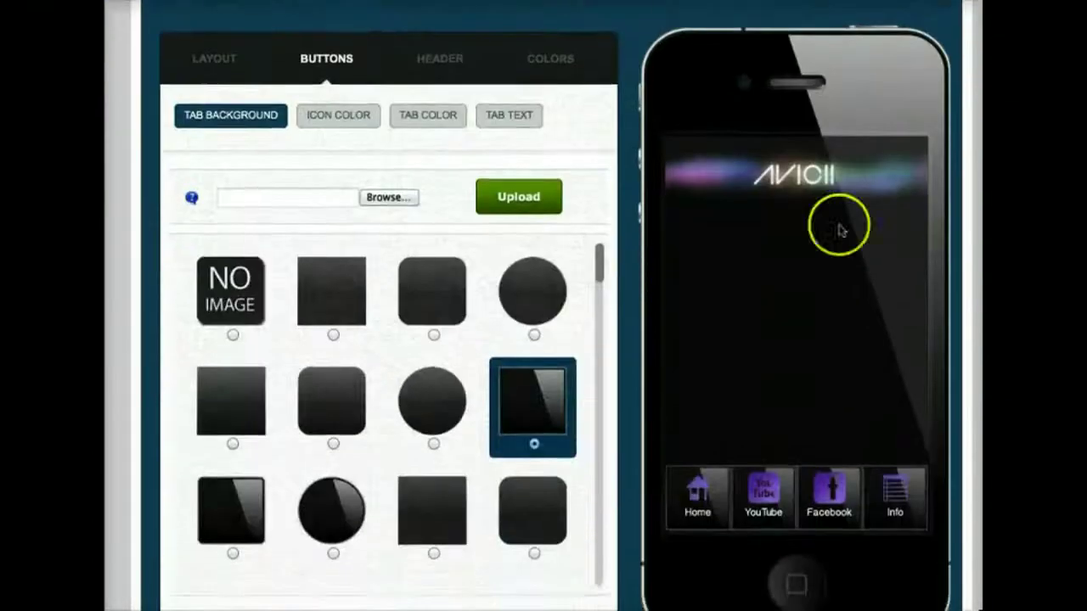
left_click(206, 58)
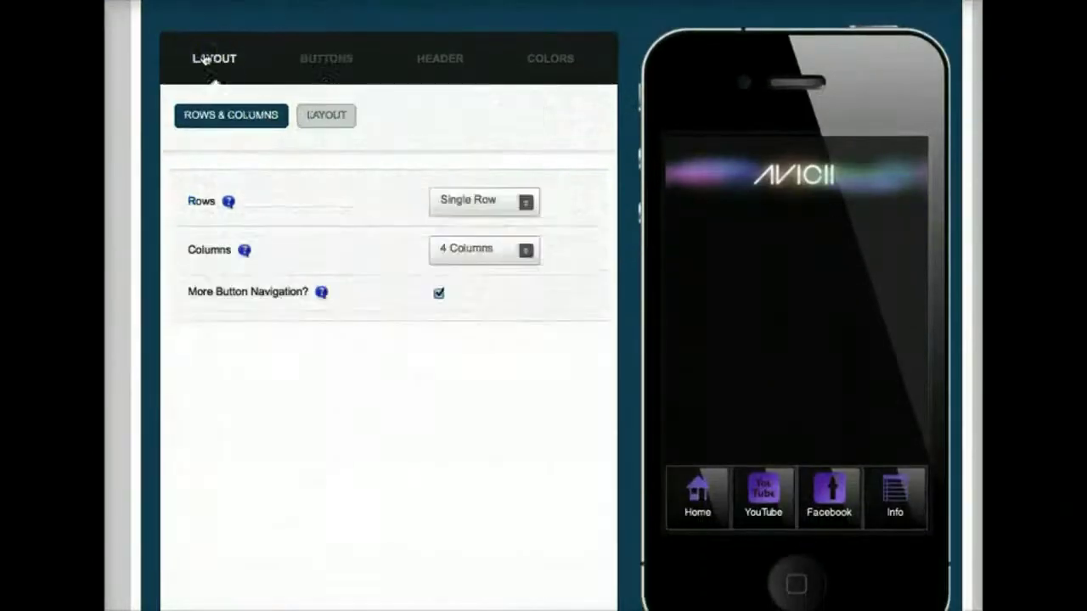
Set the tab layout to 2 Rows and save the design
scroll(519, 237, "up", 1)
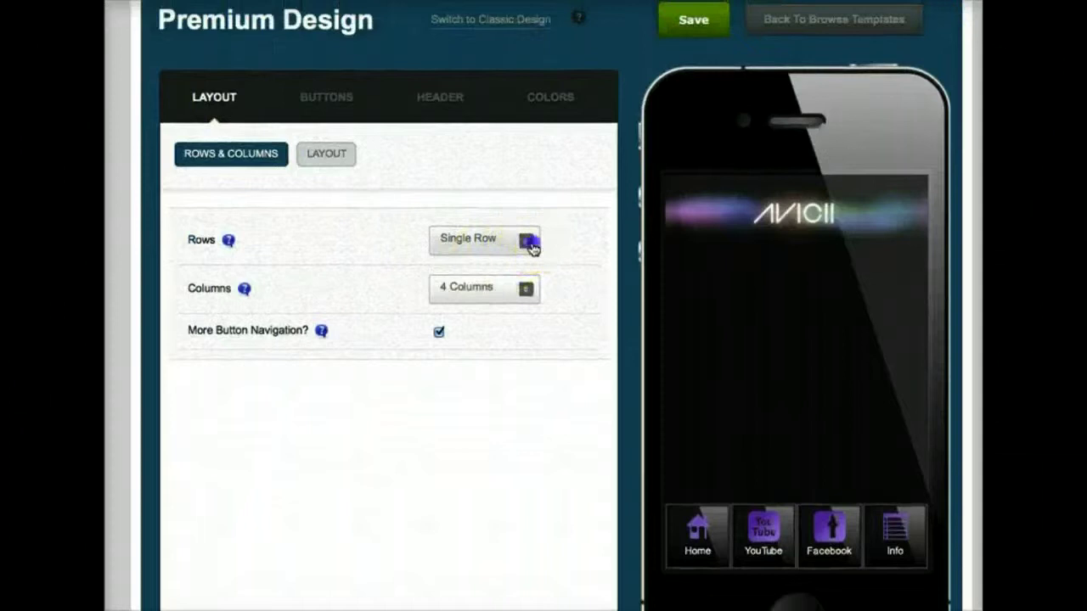
left_click(527, 242)
left_click(484, 307)
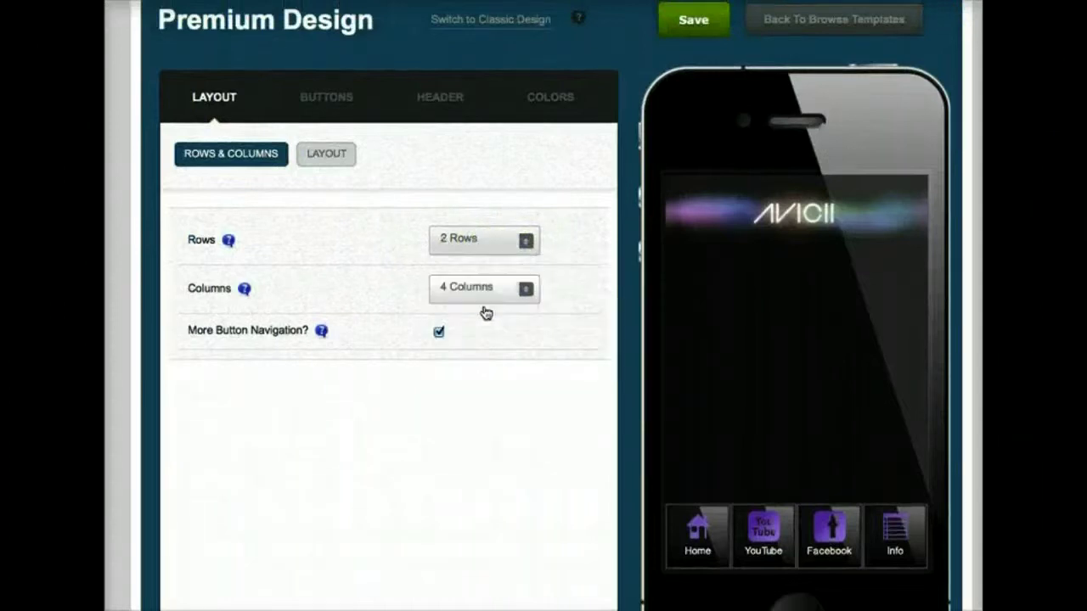
left_click(712, 71)
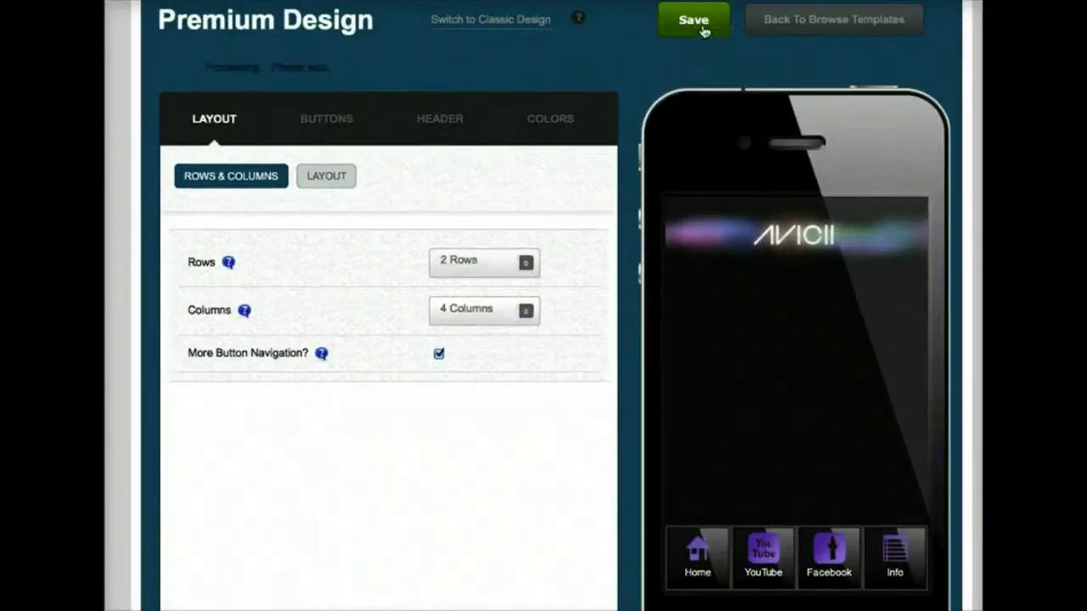
left_click(688, 236)
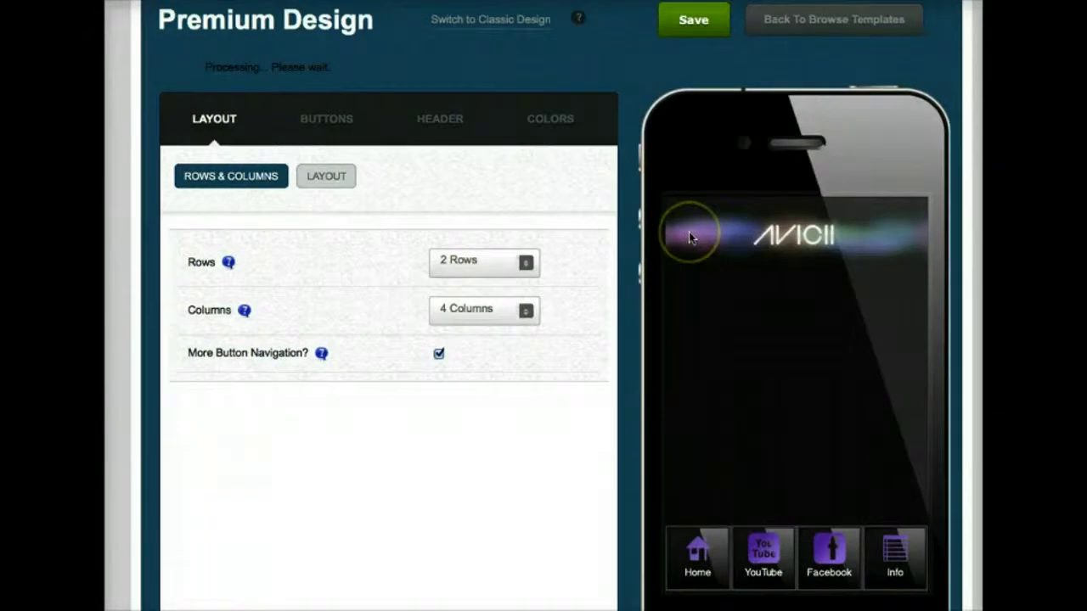
scroll(689, 236, "down", 3)
Examine the available column counts and the tab position options of the layout
left_click(520, 209)
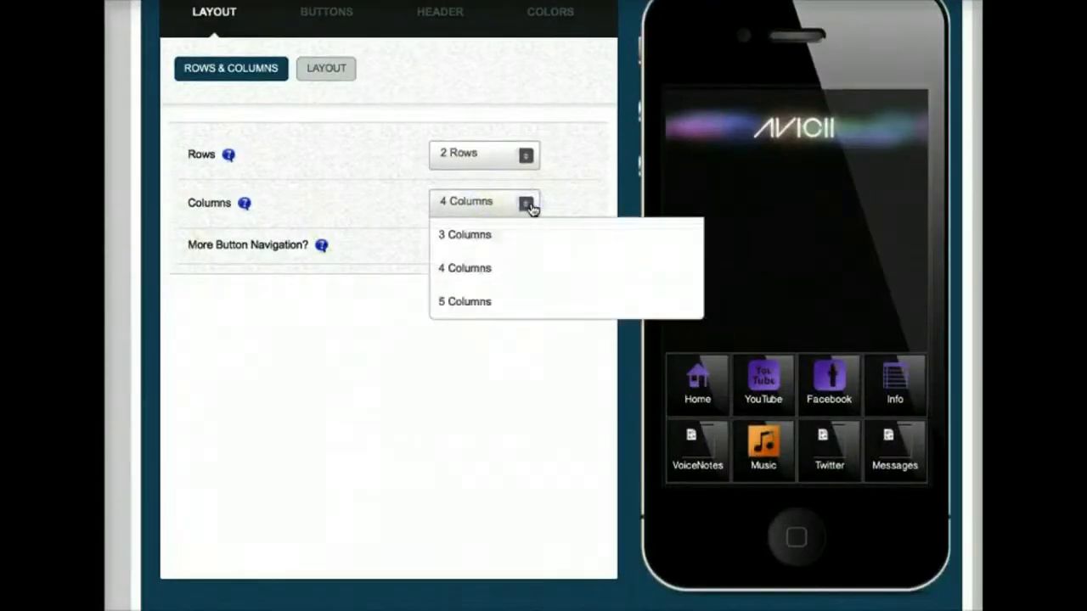
left_click(316, 68)
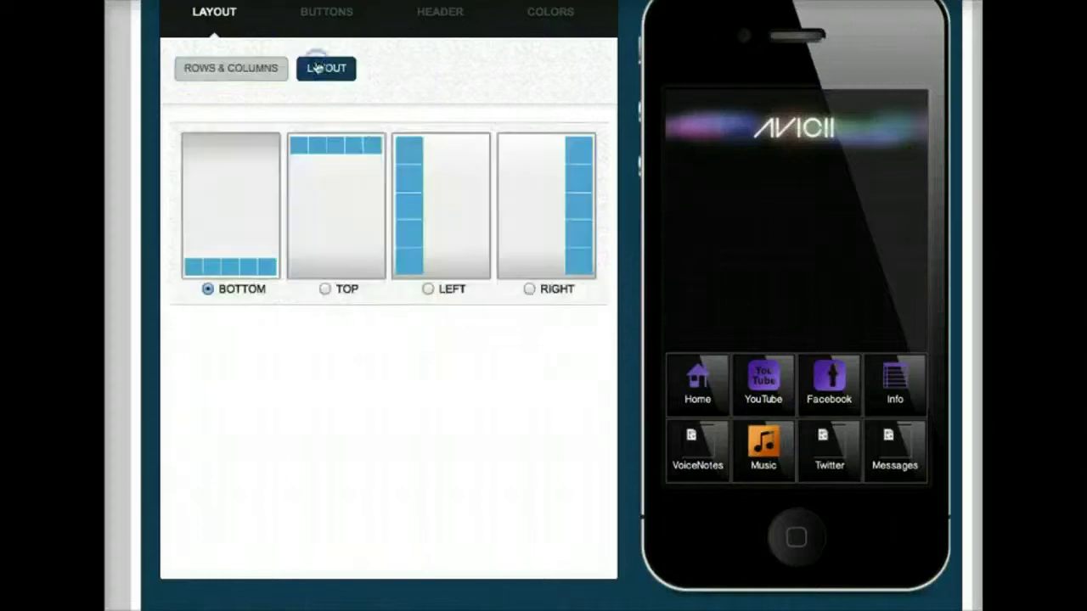
scroll(395, 222, "up", 3)
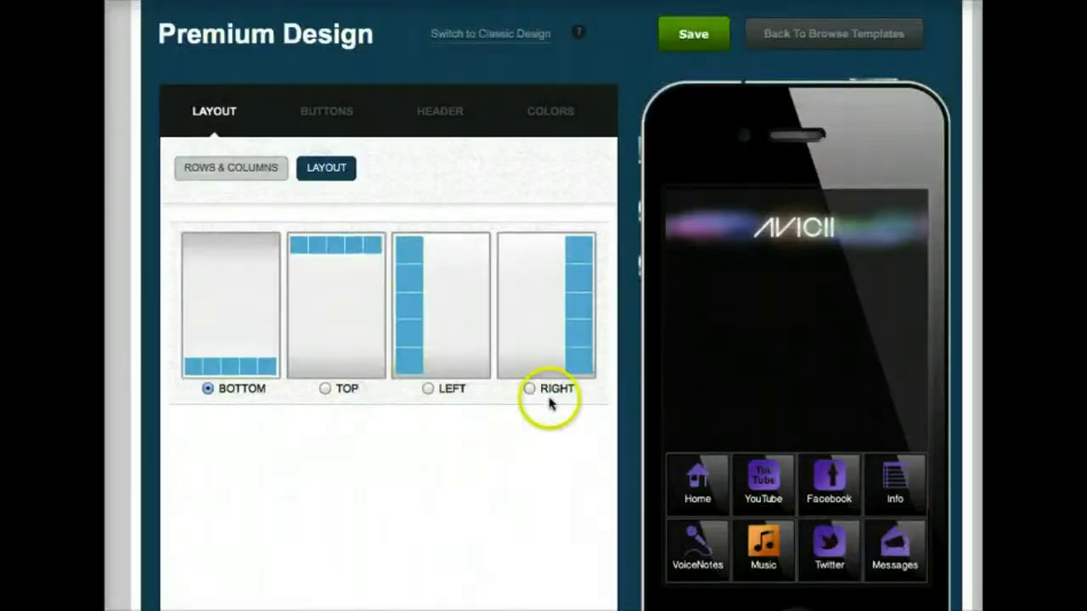
Set the tab layout's rows to Single Row and save the design
left_click(234, 169)
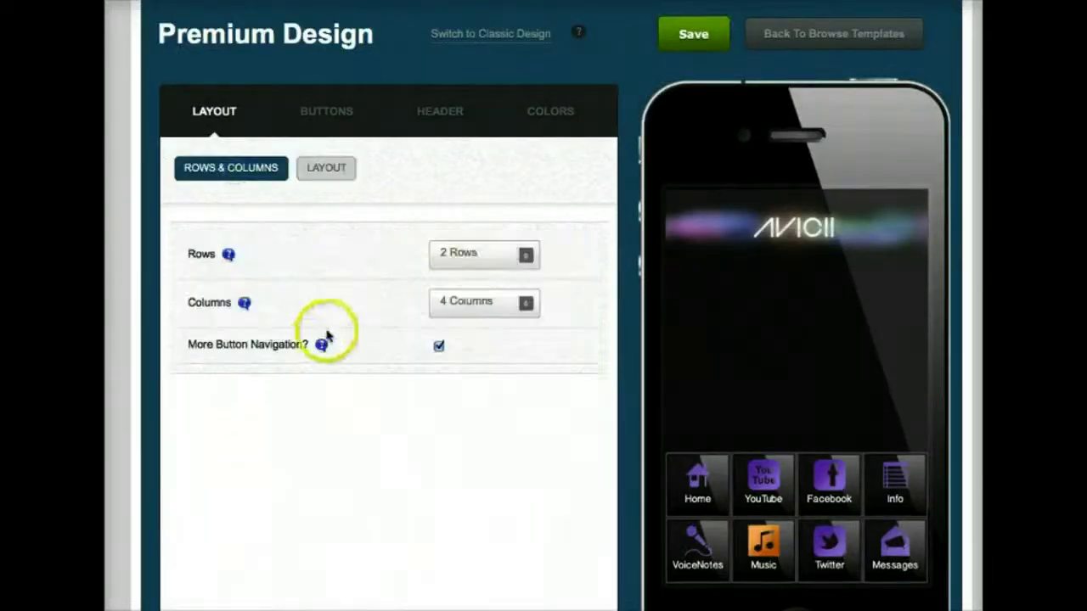
left_click(483, 255)
left_click(478, 288)
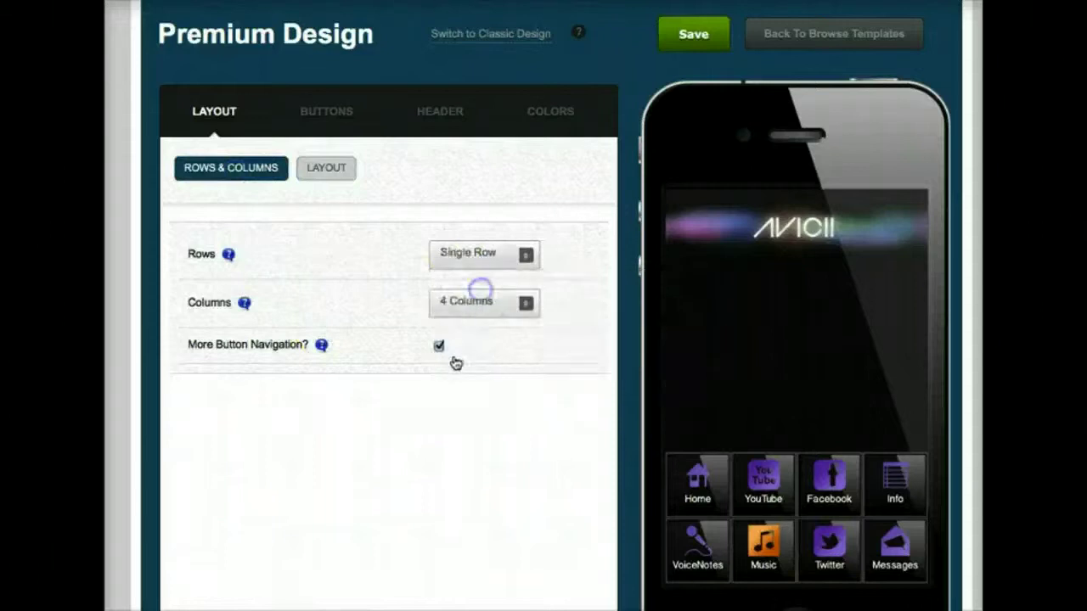
left_click(693, 34)
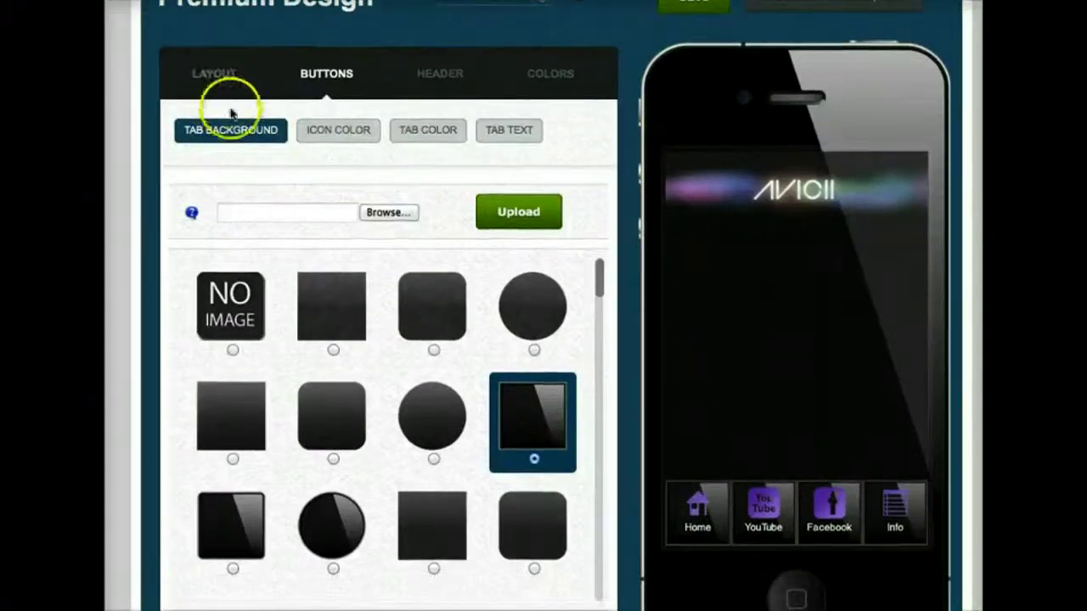
Try the no-image, textured square and plain round tab button backgrounds on the phone preview
scroll(286, 286, "down", 3)
scroll(255, 339, "up", 3)
left_click(232, 371)
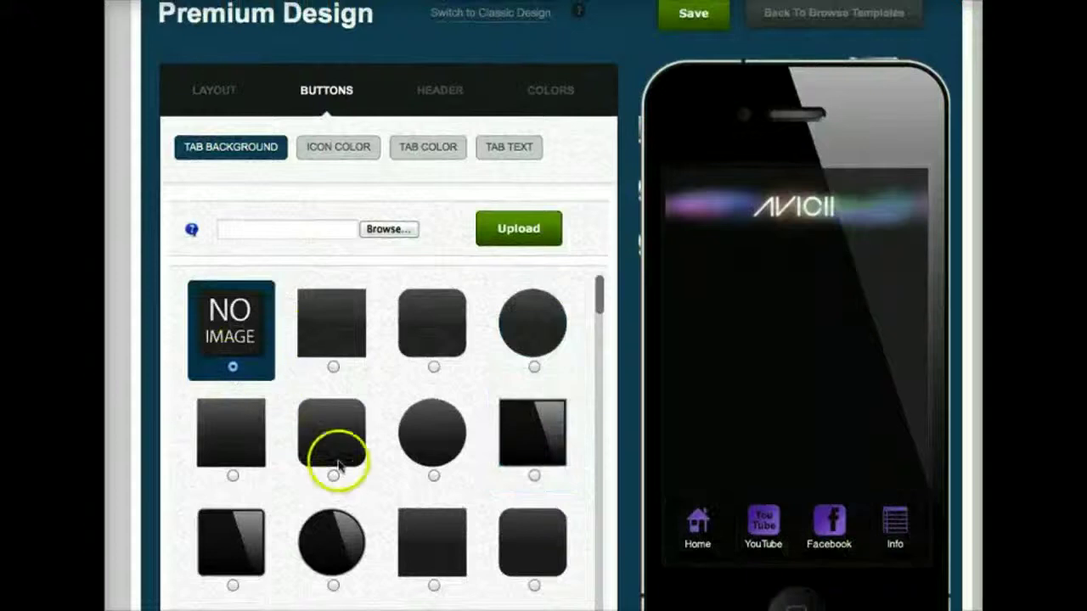
scroll(339, 459, "down", 5)
left_click(533, 552)
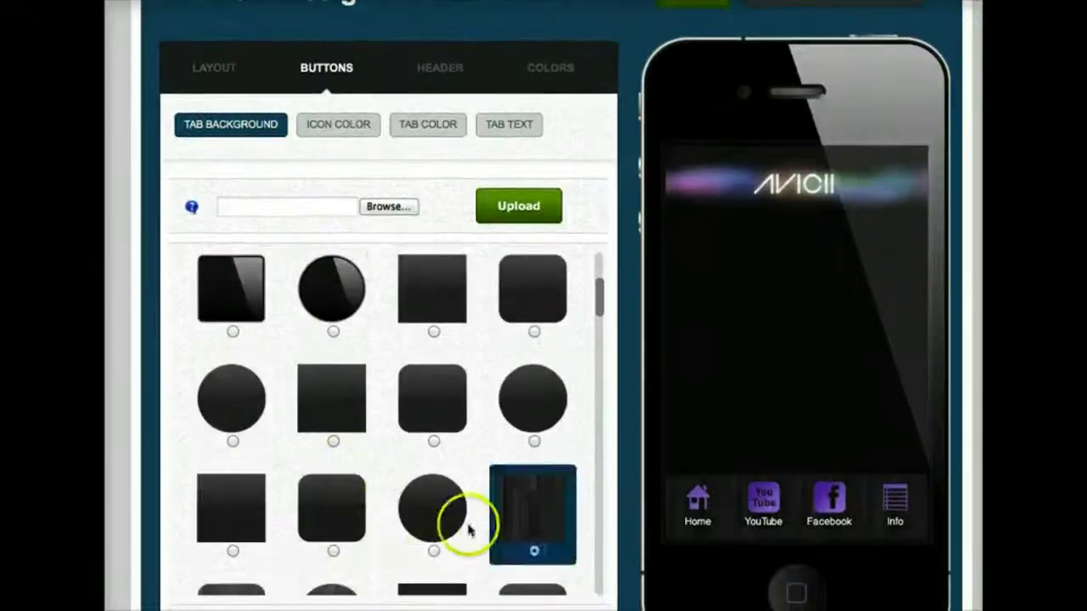
scroll(456, 478, "down", 3)
left_click(436, 476)
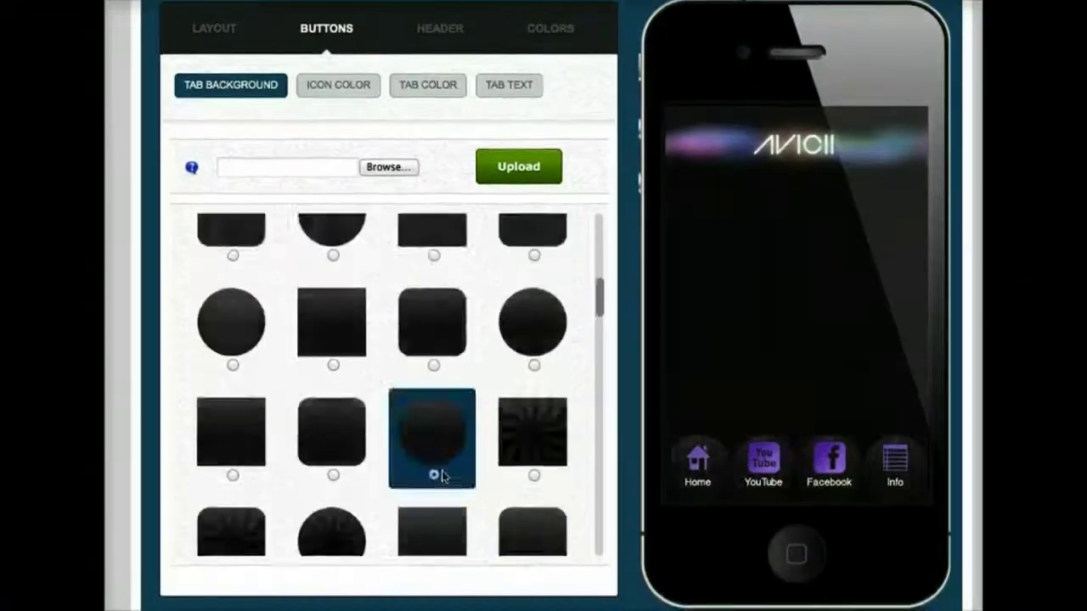
Choose the glossy black square in the second row as the tab button background
scroll(383, 383, "up", 5)
left_click(336, 304)
left_click(533, 413)
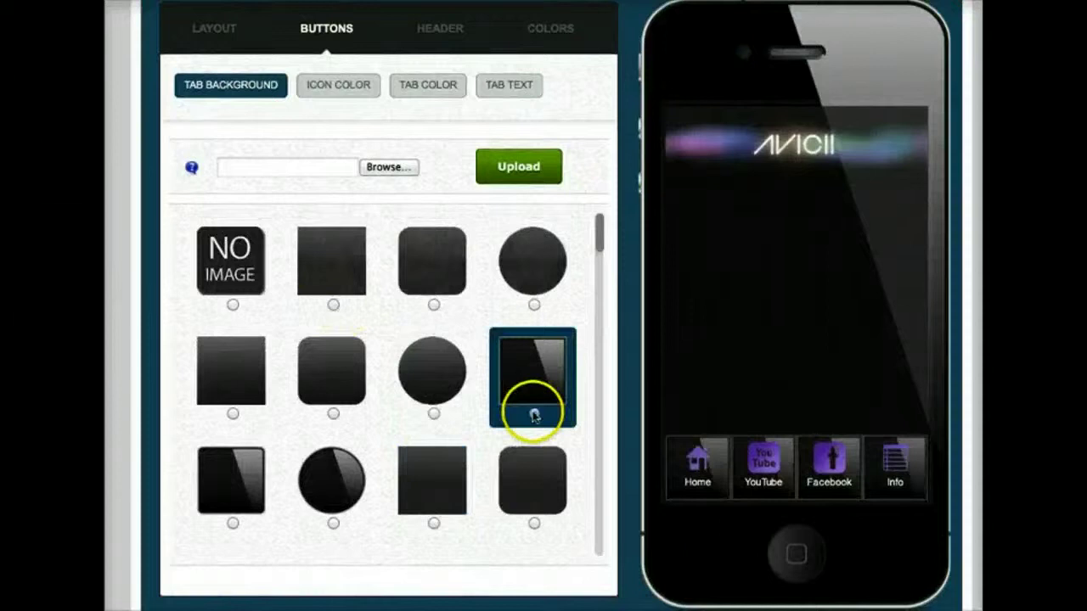
scroll(365, 228, "up", 1)
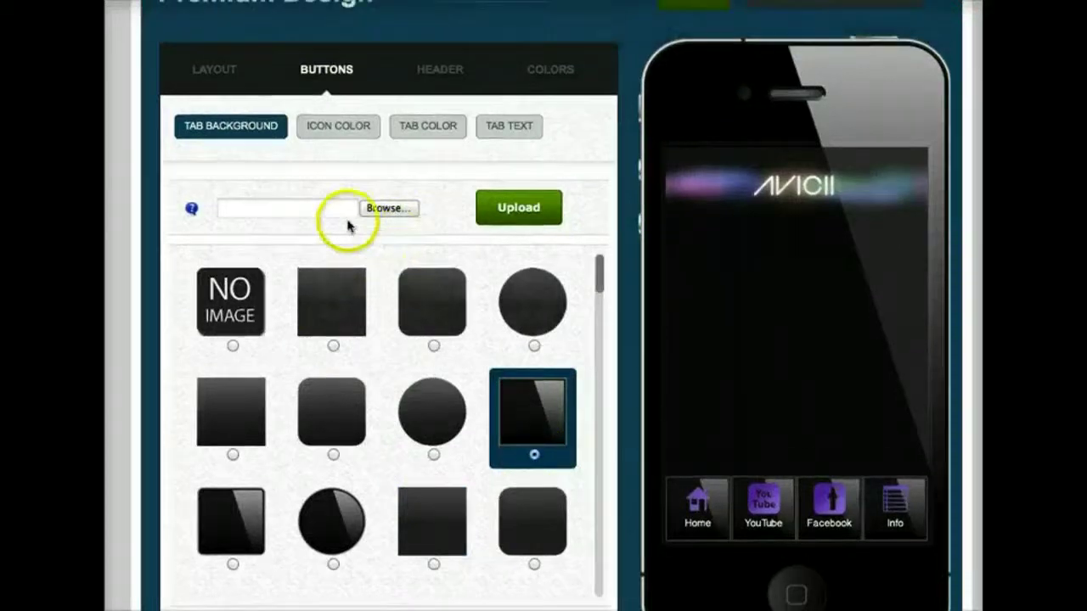
Open the tab icon colors and try the black set, the red set and the set below them
left_click(332, 134)
left_click(226, 333)
left_click(199, 417)
left_click(198, 516)
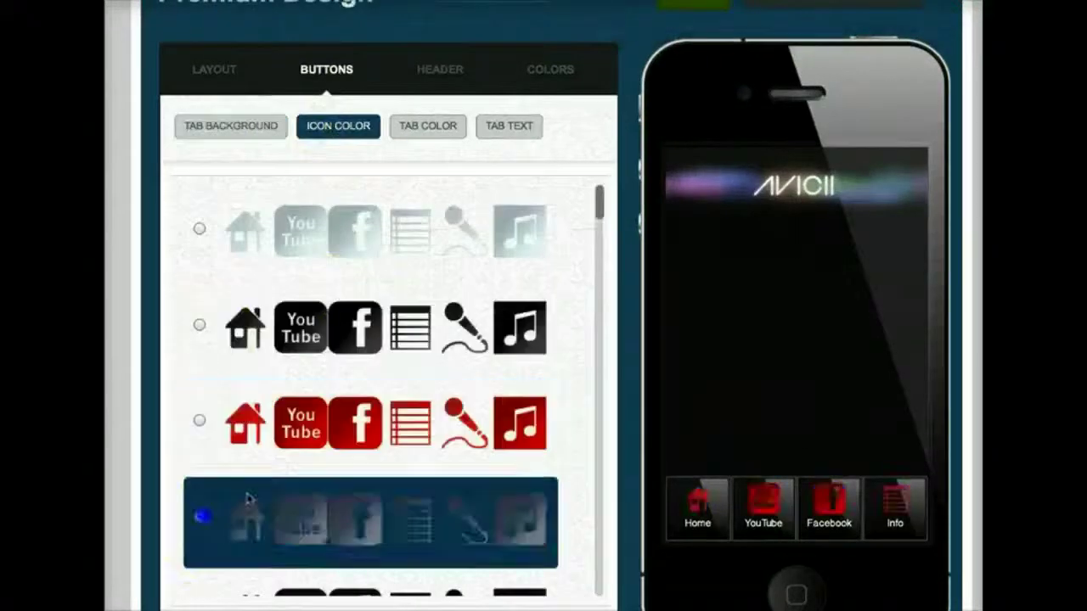
Choose the muted purple icon color set for the tabs and save the design
scroll(271, 493, "down", 5)
scroll(272, 487, "up", 2)
left_click(213, 195)
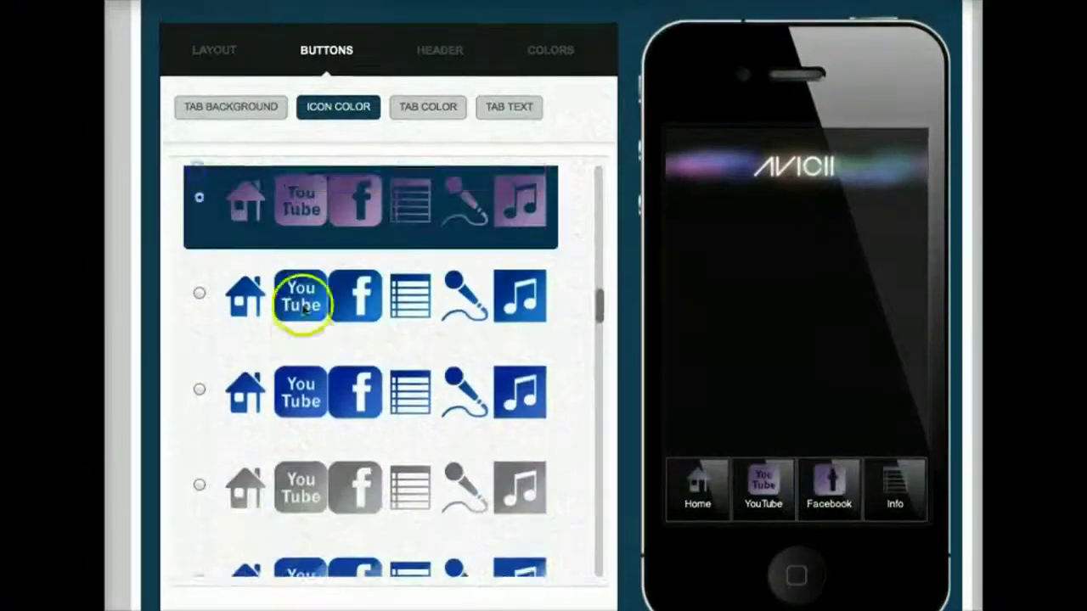
scroll(296, 296, "up", 5)
left_click(694, 27)
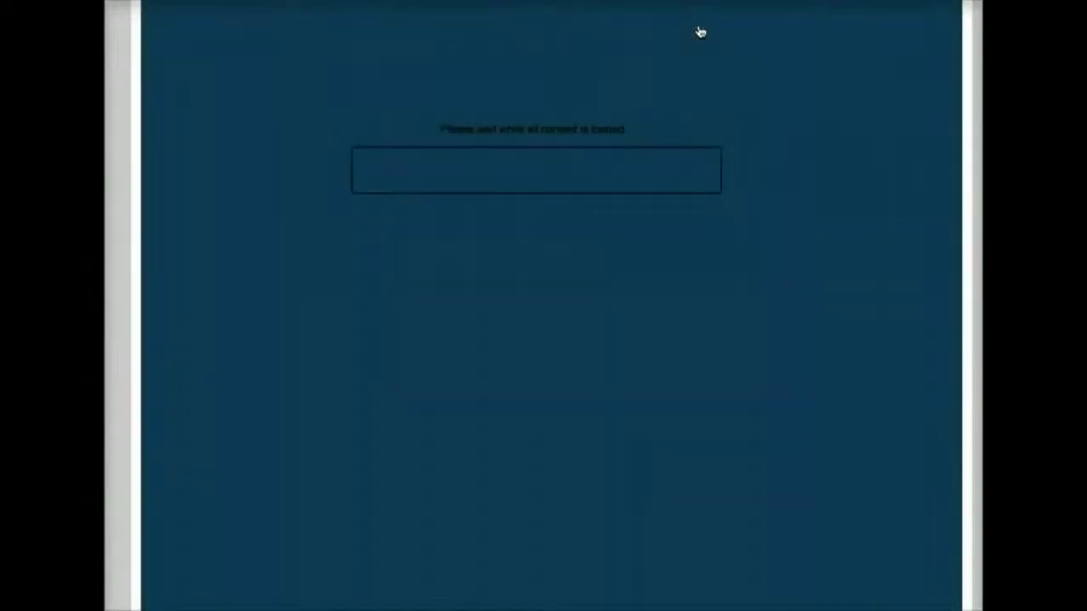
Set the tab color of the buttons to the dark gray 1F1D1F
left_click(352, 163)
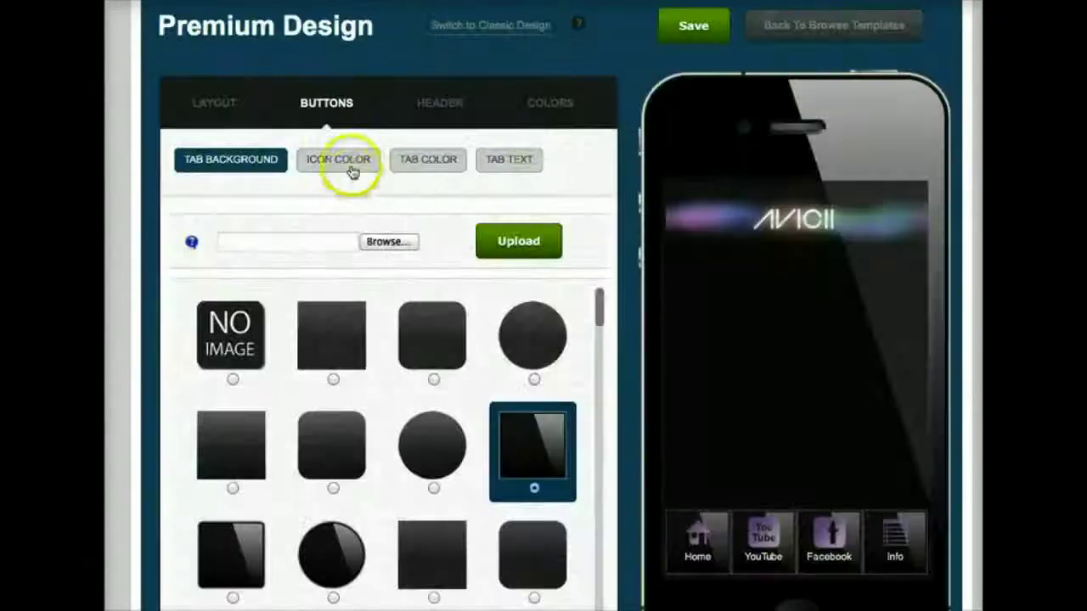
left_click(448, 159)
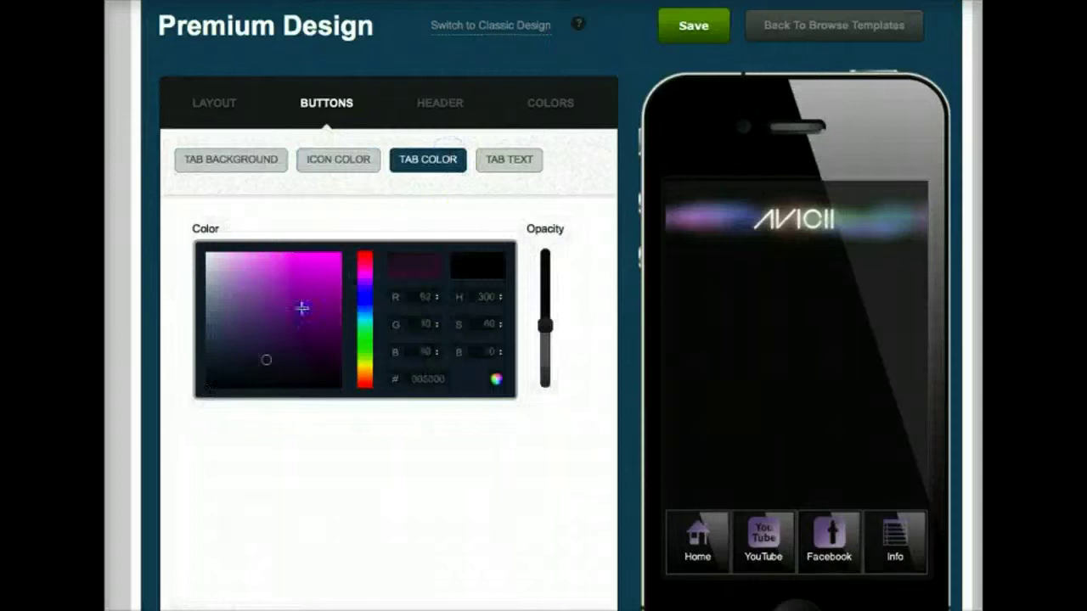
mouse_move(302, 308)
left_mouse_down()
mouse_move(219, 260)
mouse_move(201, 318)
mouse_move(227, 376)
mouse_move(274, 281)
mouse_move(267, 369)
mouse_move(217, 373)
left_mouse_up()
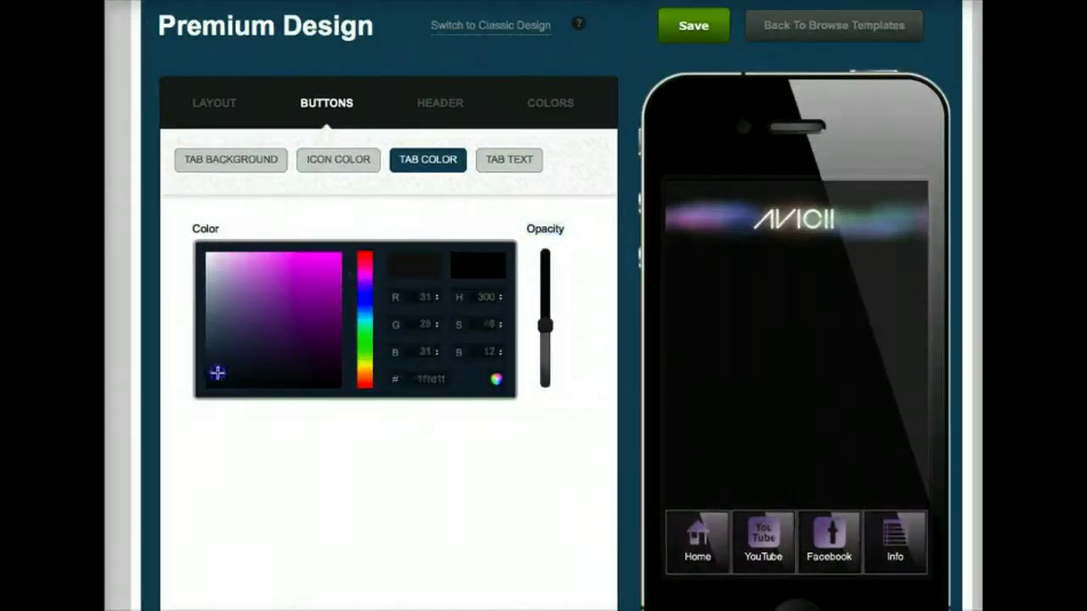
Set the button tab text to the purple BA70BA and its font to Chalkboard SE
left_click(512, 169)
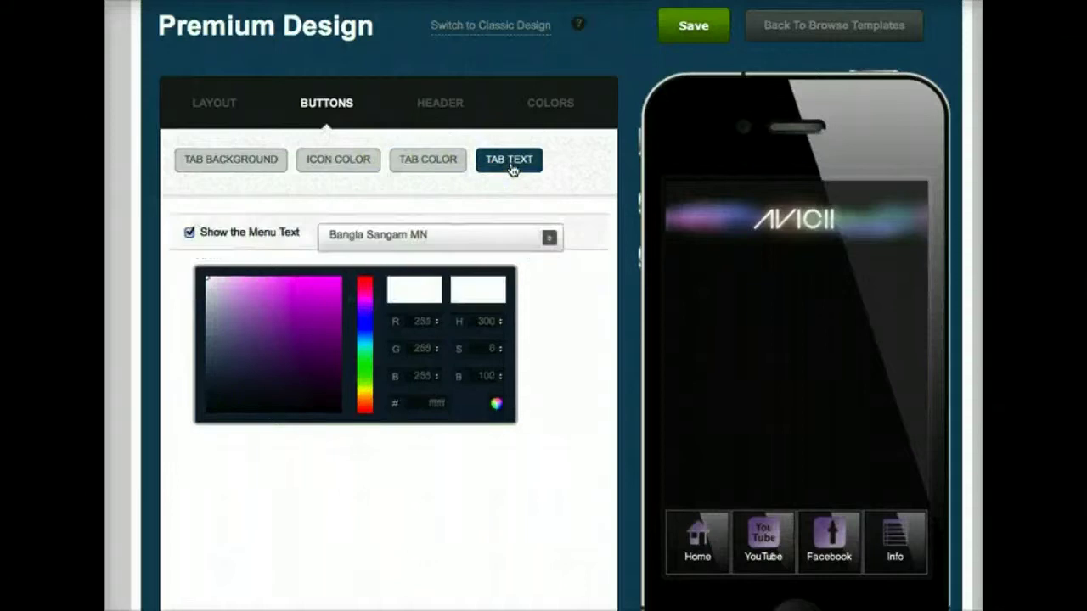
mouse_move(341, 309)
left_mouse_down()
mouse_move(291, 359)
mouse_move(308, 400)
mouse_move(246, 340)
mouse_move(288, 289)
mouse_move(231, 310)
mouse_move(246, 316)
left_mouse_up()
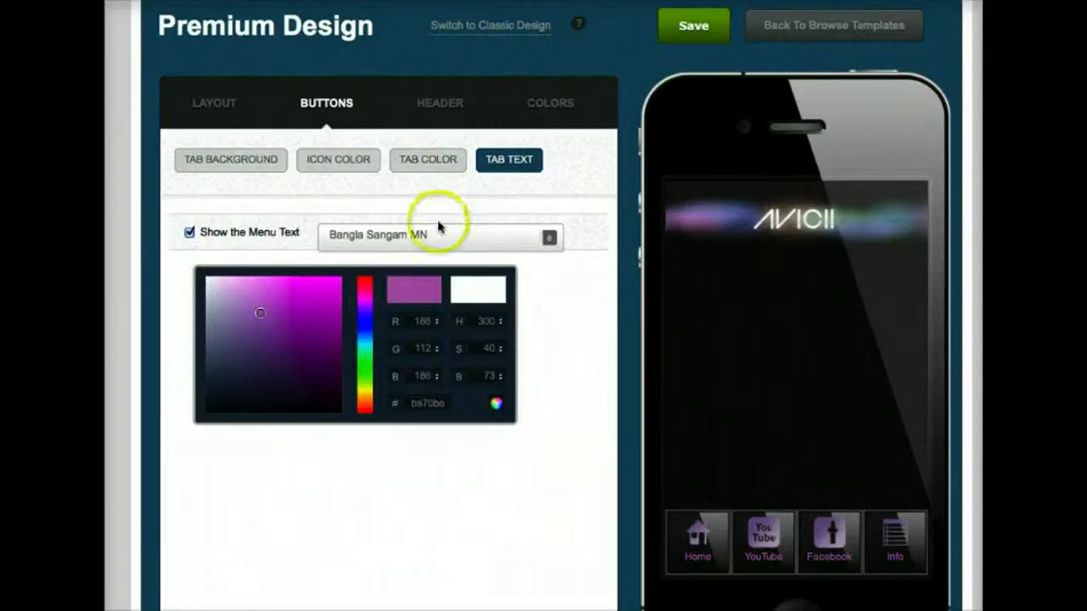
left_click(549, 238)
left_click(473, 411)
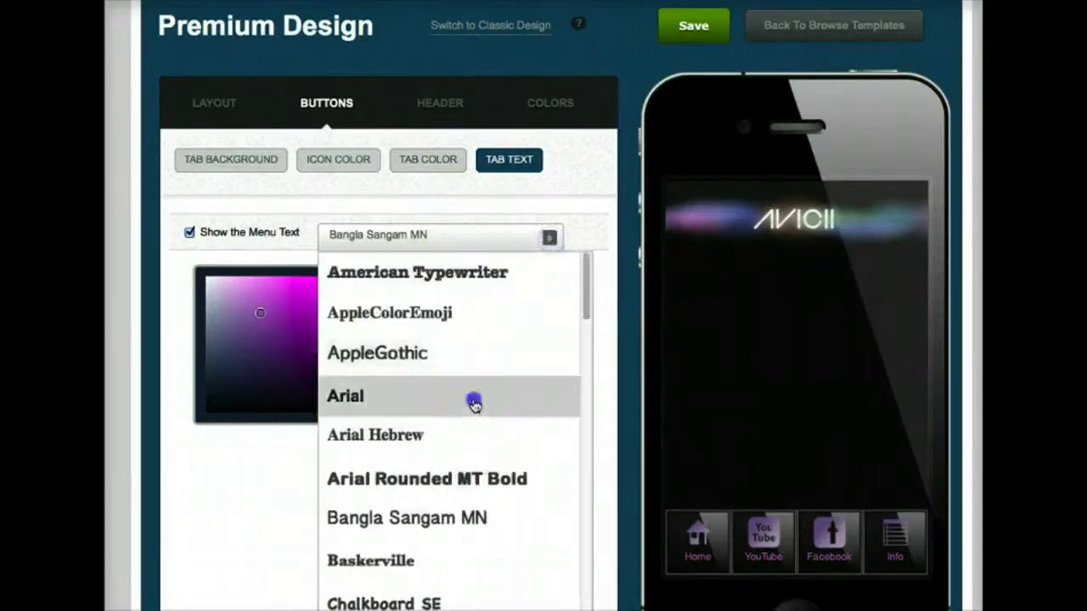
left_click(560, 245)
scroll(463, 441, "down", 2)
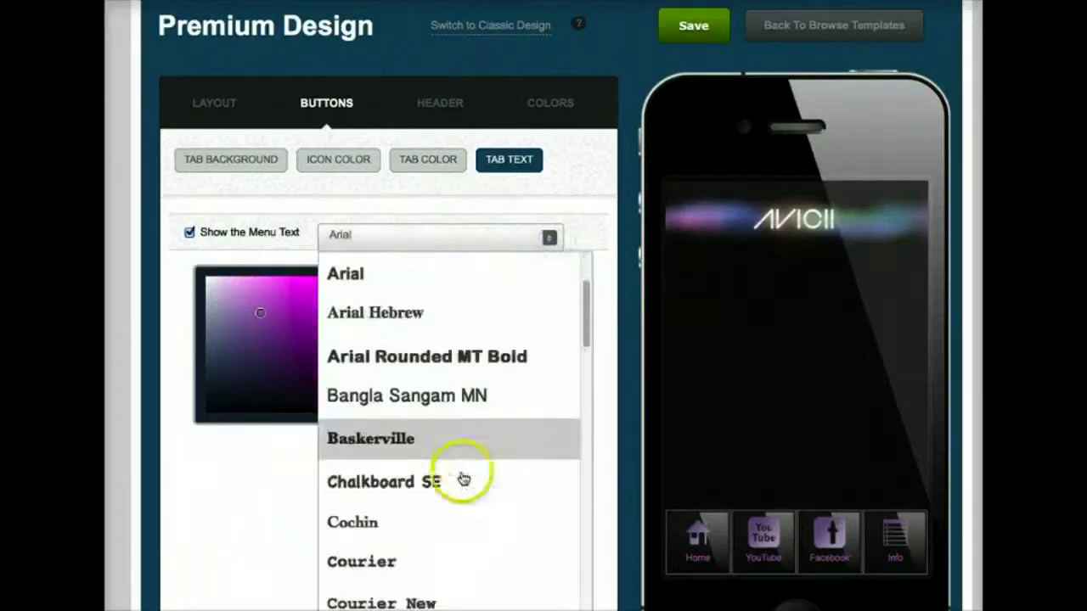
left_click(461, 475)
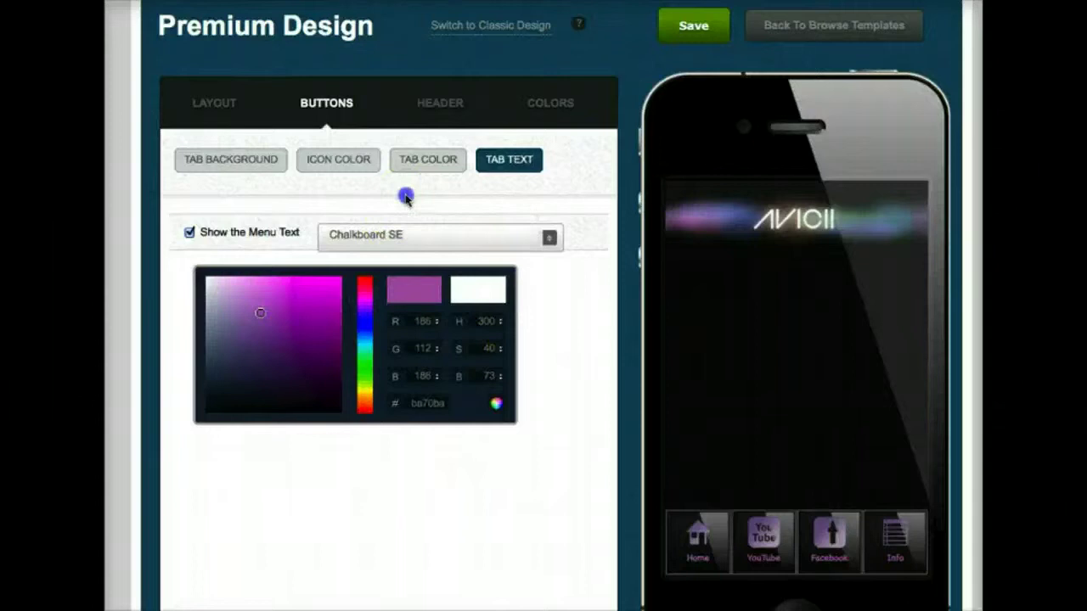
Try launch headers 01 and 03 and go back to the no header option
left_click(433, 105)
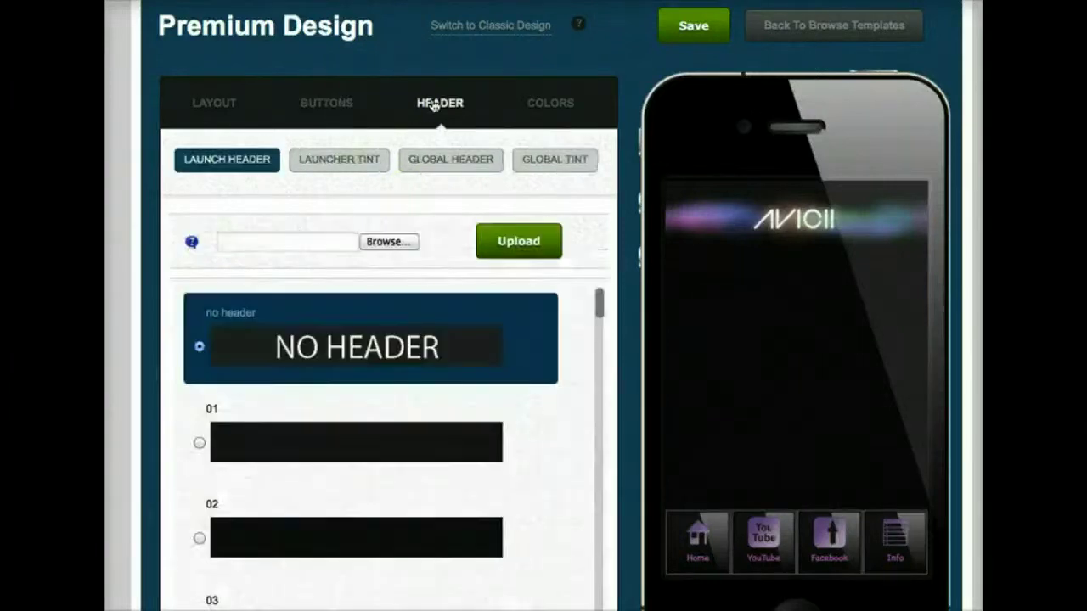
left_click(199, 442)
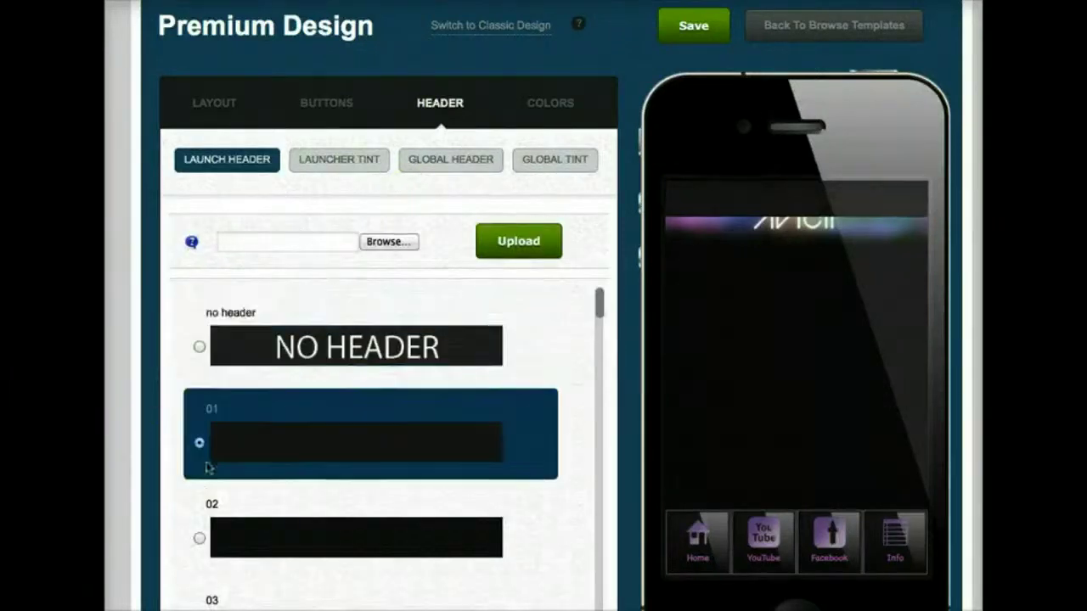
scroll(200, 476, "down", 2)
left_click(199, 542)
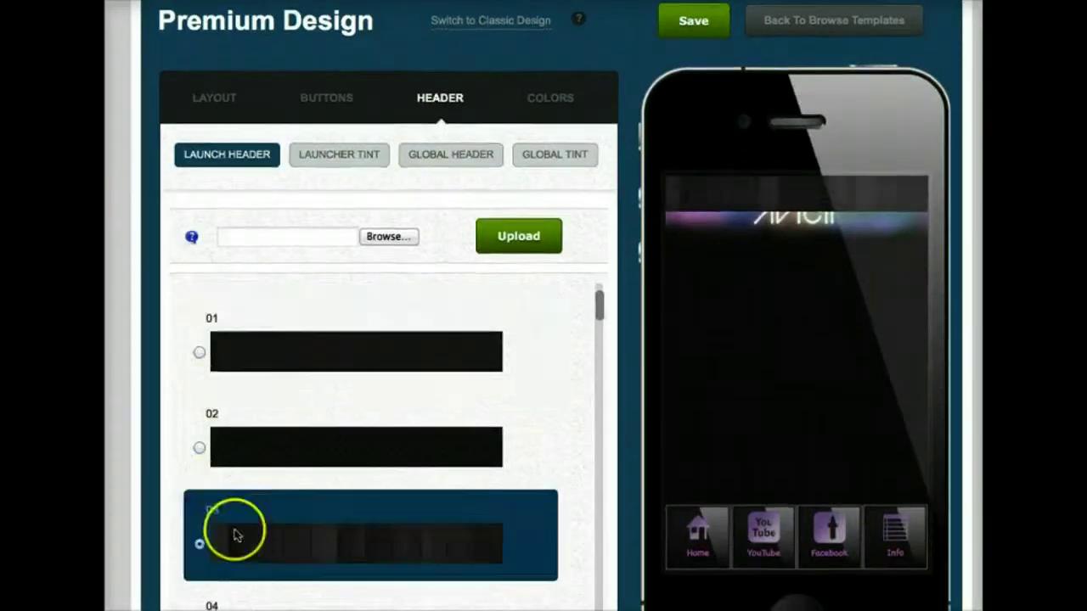
scroll(233, 513, "up", 2)
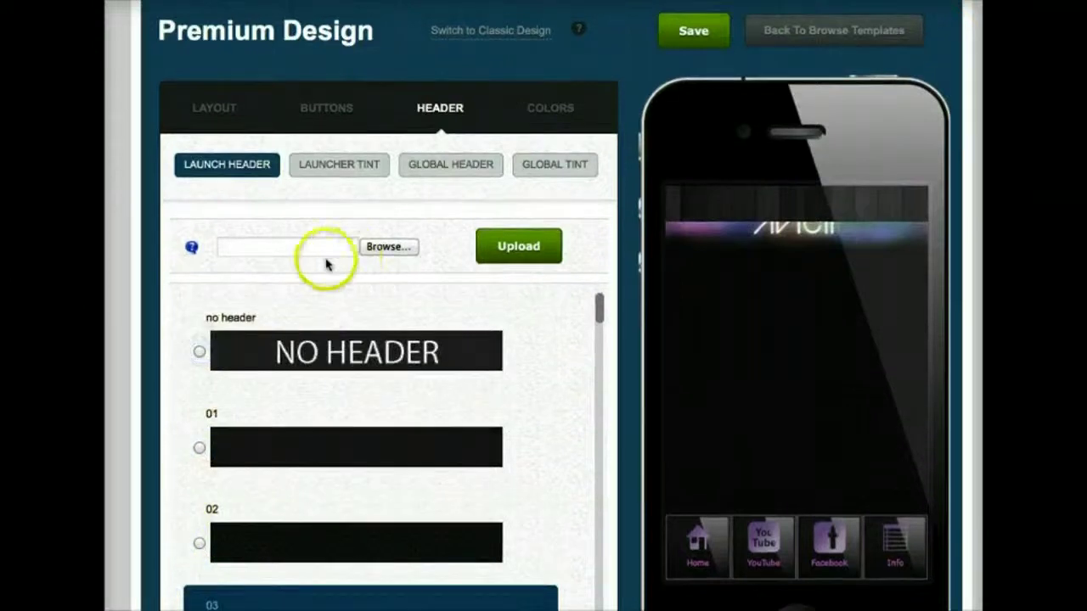
left_click(199, 351)
View the launcher tint, try global headers 01 and 02, and reselect the custom AVICII header
left_click(339, 167)
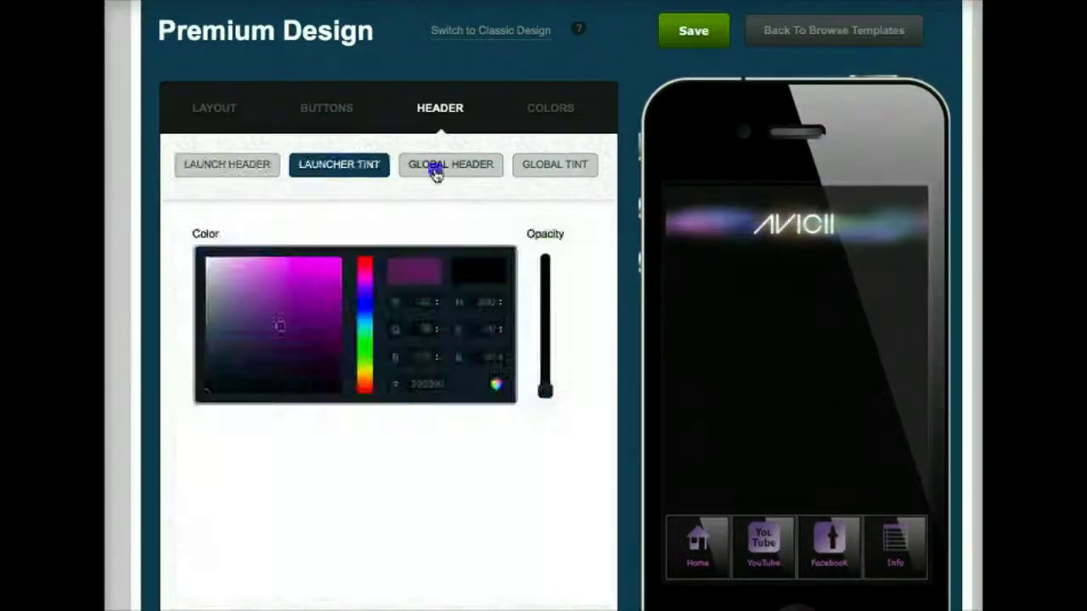
left_click(438, 166)
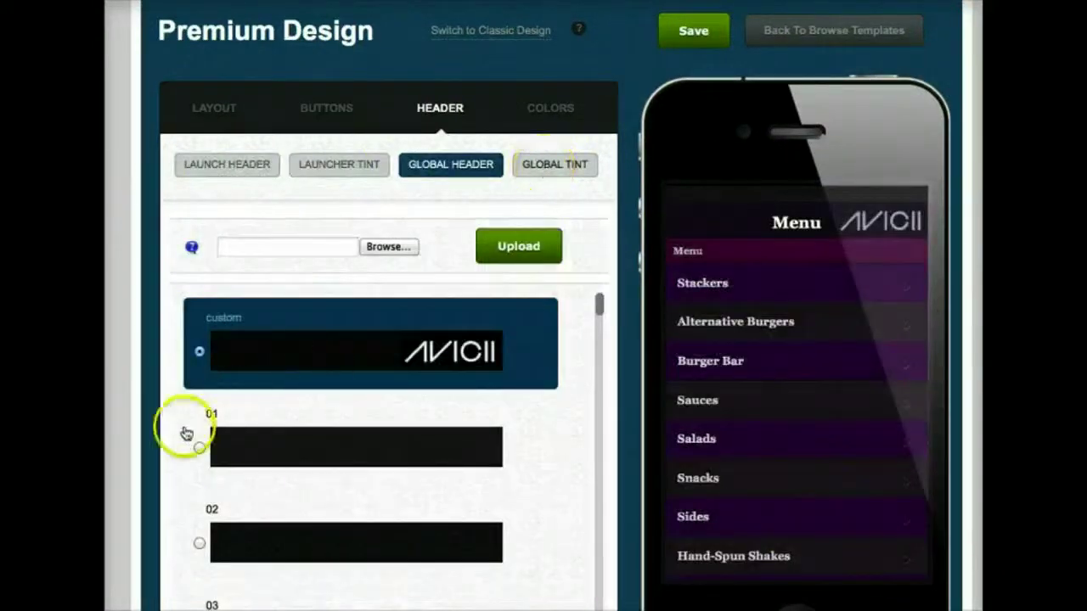
left_click(199, 448)
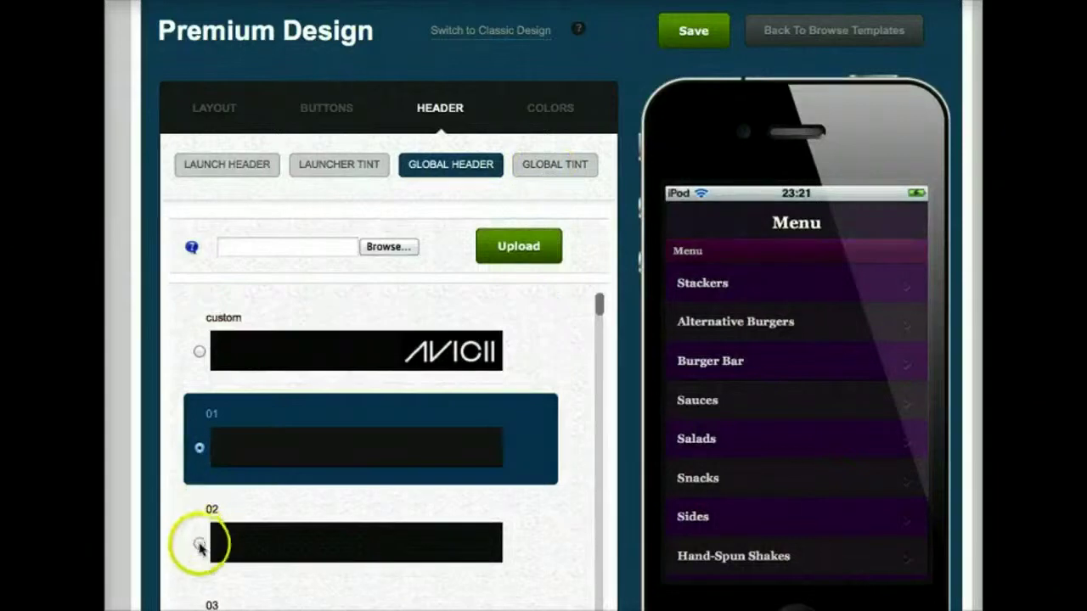
left_click(198, 544)
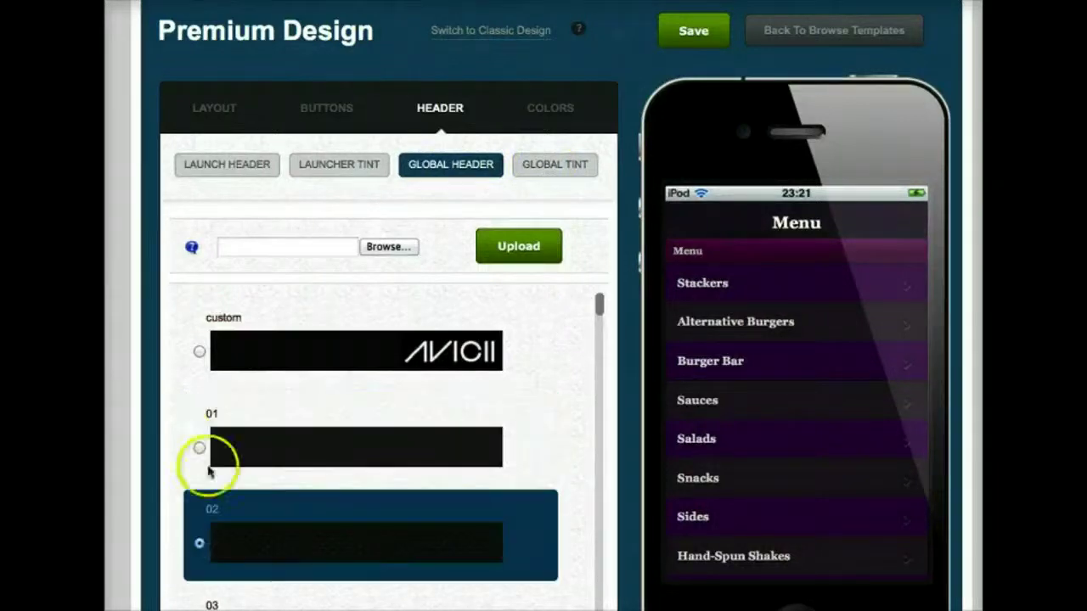
left_click(199, 352)
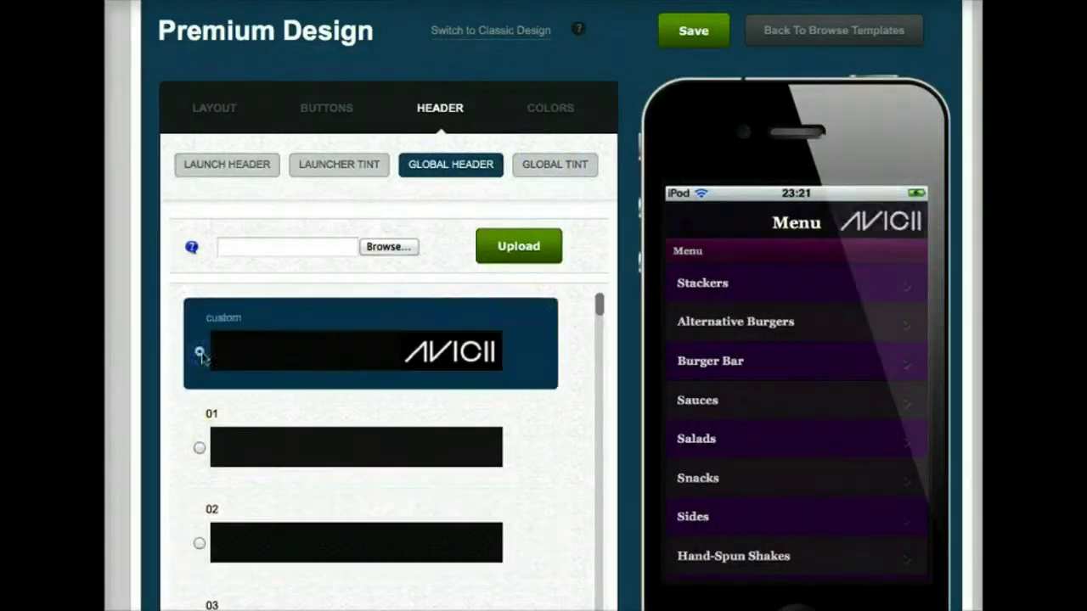
Set the global header tint to a very dark grayish purple
left_click(545, 183)
left_click(298, 357)
left_click(257, 332)
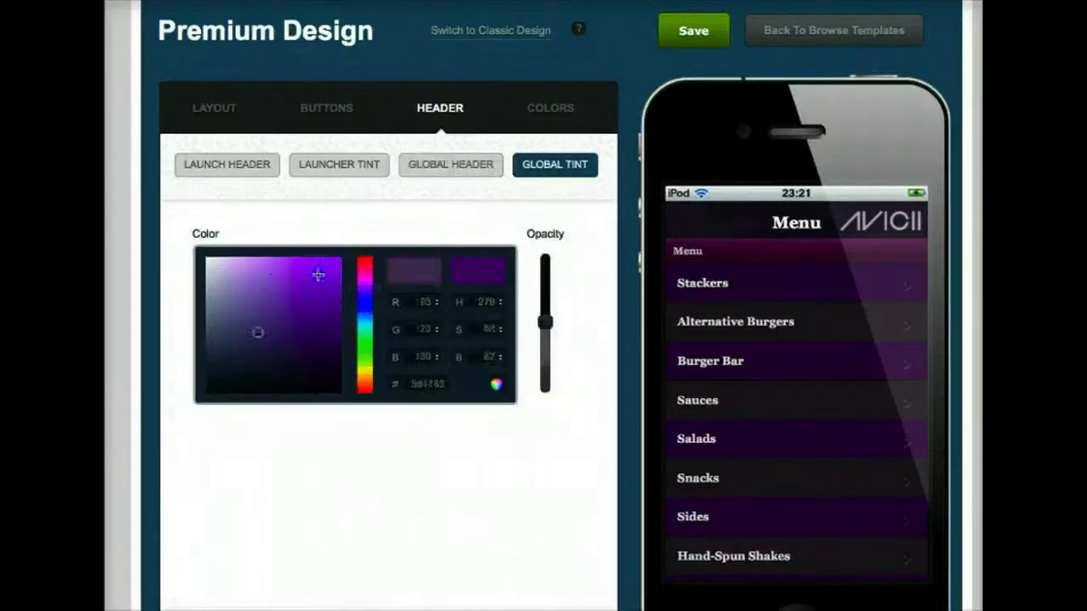
left_click_drag(297, 359, 239, 359)
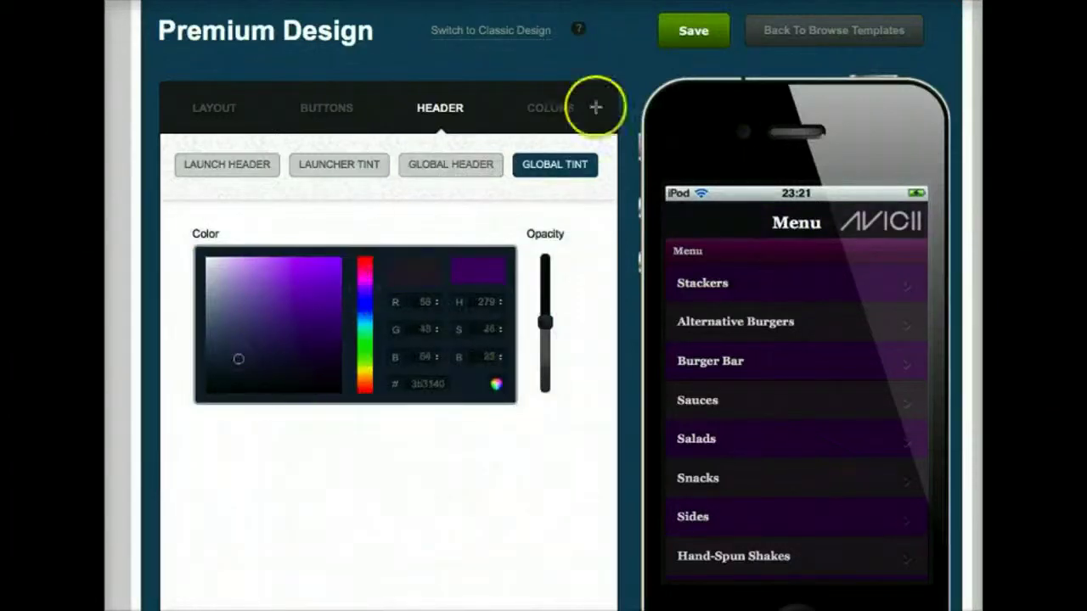
Set the even row bar in the global app colors to a dark muted purple
left_click(552, 109)
scroll(499, 172, "down", 2)
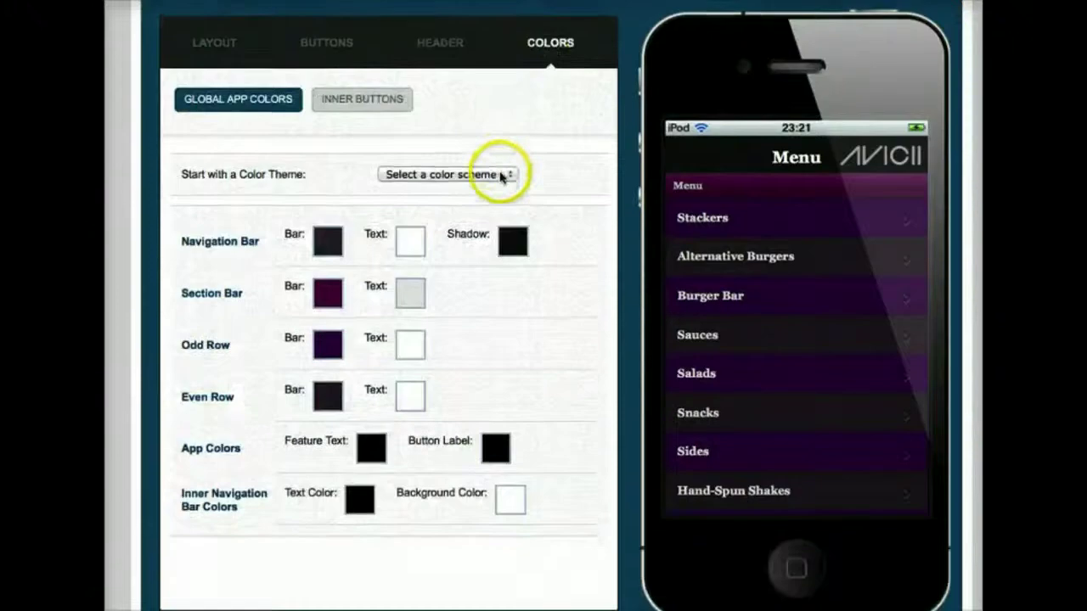
scroll(351, 381, "up", 1)
left_click(327, 397)
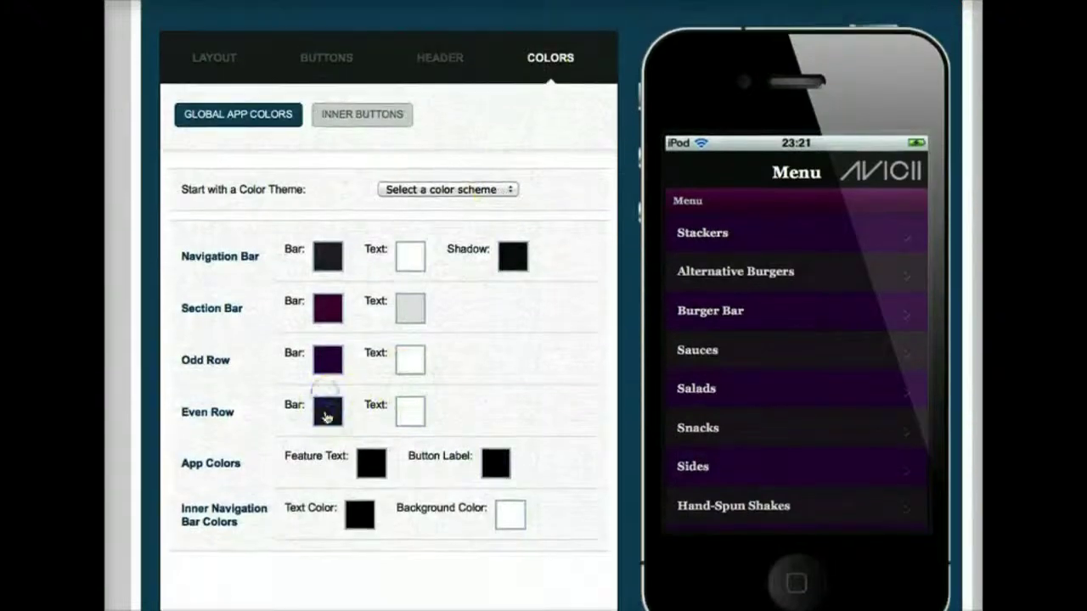
left_click(327, 417)
mouse_move(403, 495)
left_mouse_down()
mouse_move(360, 450)
mouse_move(414, 504)
left_mouse_up()
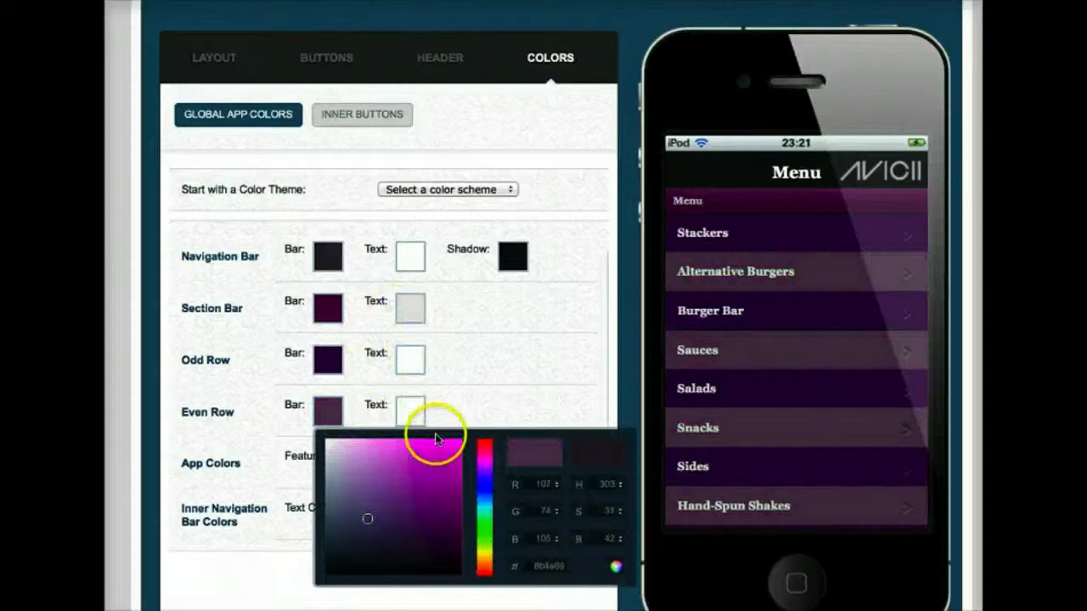
left_click(369, 494)
left_click(383, 535)
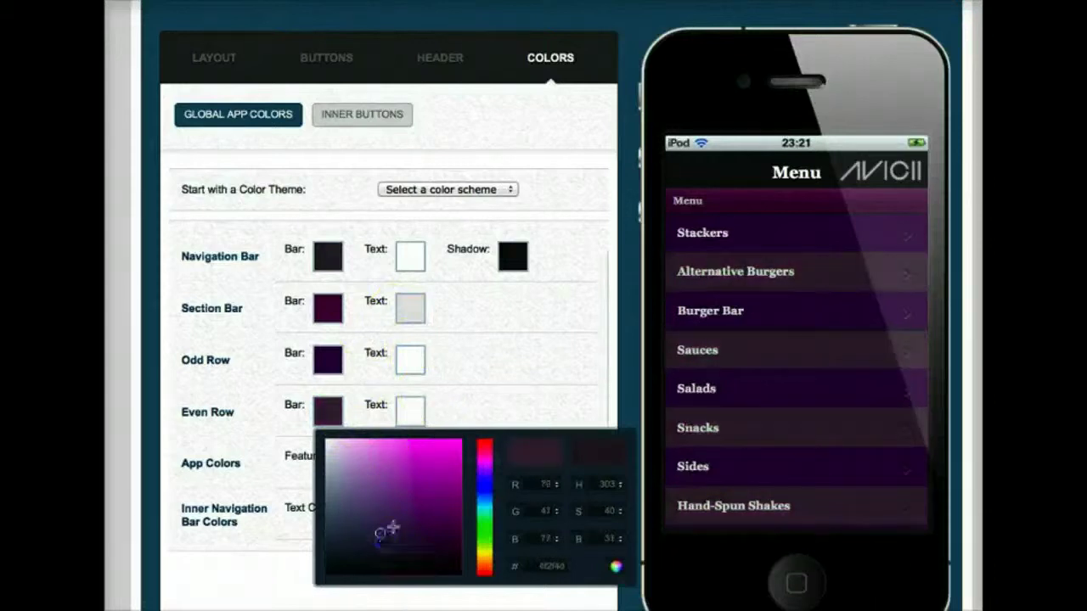
left_click(473, 266)
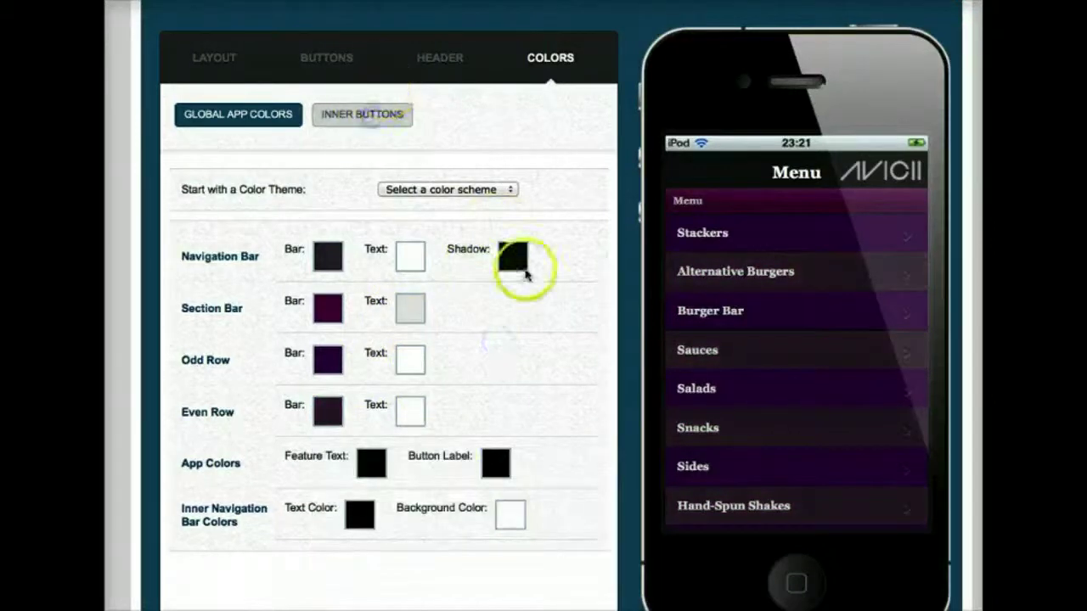
Look through the available inner button styles in the color settings
scroll(515, 284, "down", 1)
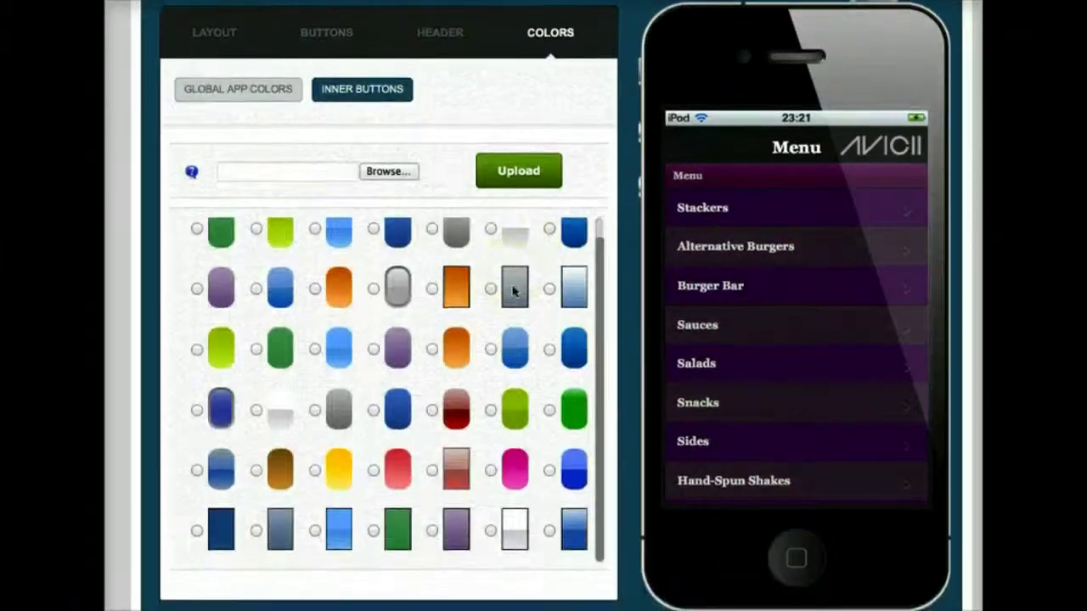
scroll(515, 290, "up", 1)
left_click(511, 164)
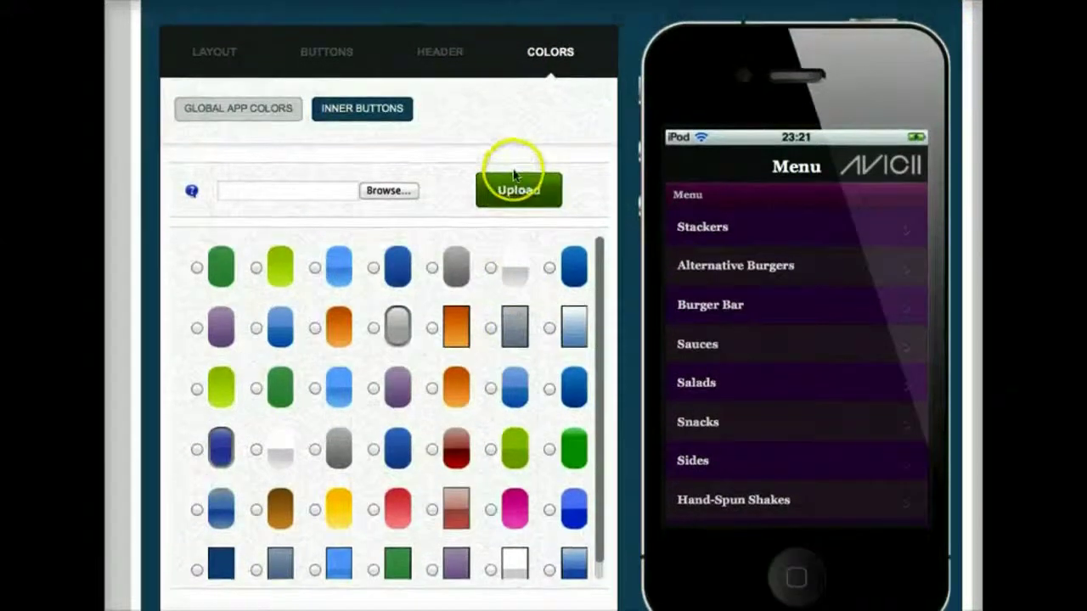
scroll(514, 174, "up", 3)
scroll(510, 199, "up", 6)
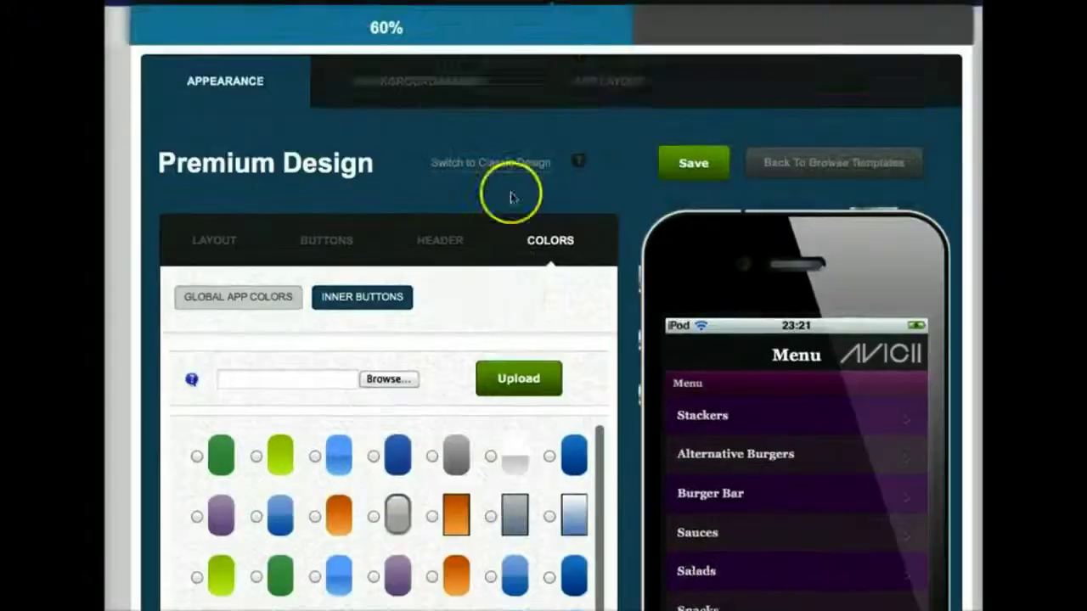
Open the app's background images and select the black HOME Background image for mobile
left_click(434, 173)
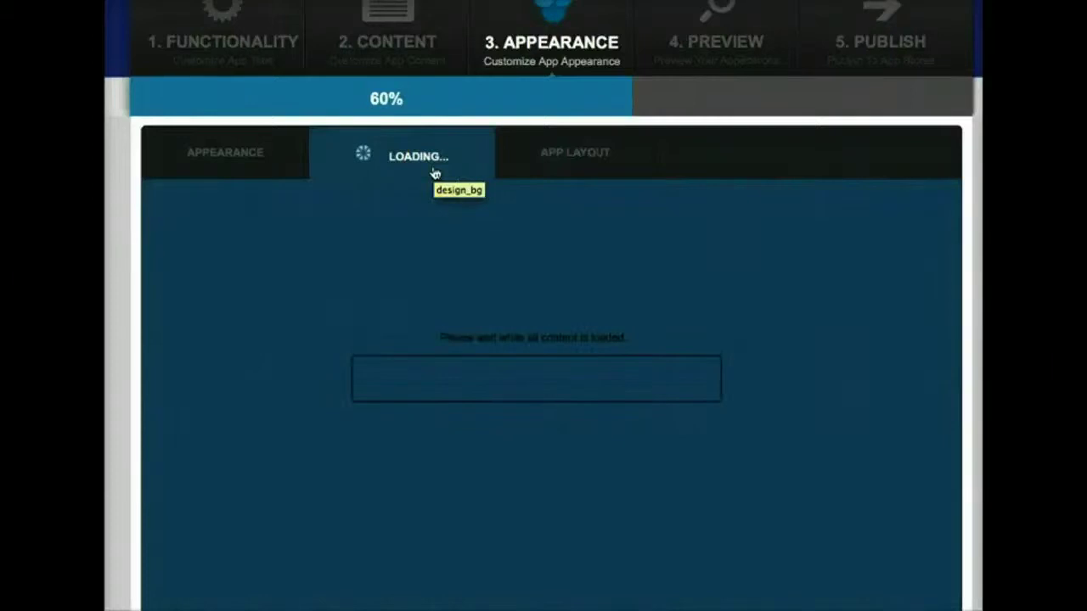
scroll(434, 175, "down", 2)
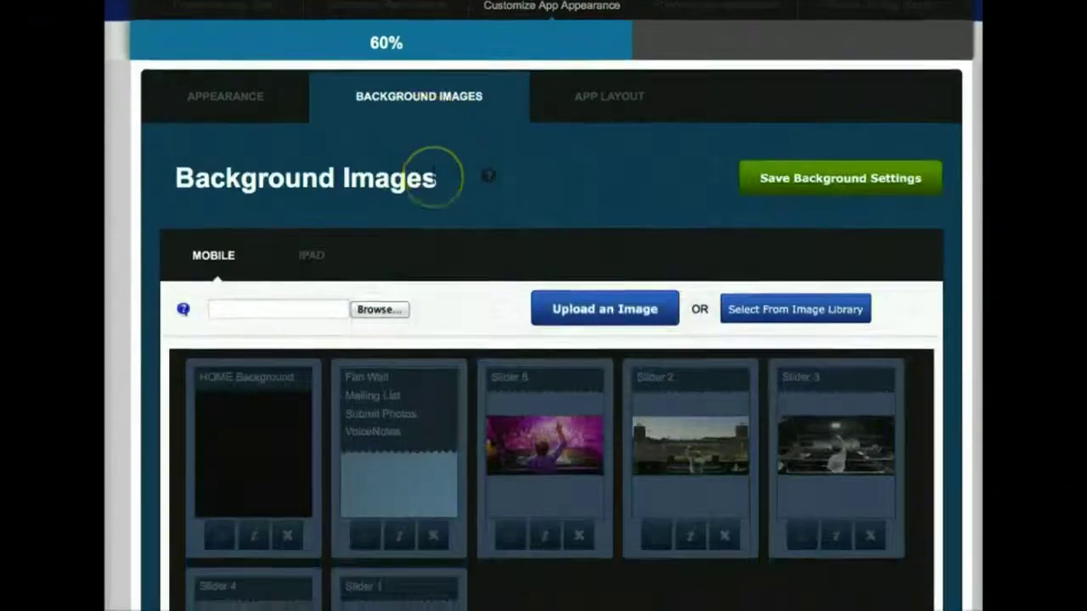
scroll(434, 176, "down", 2)
scroll(638, 224, "down", 7)
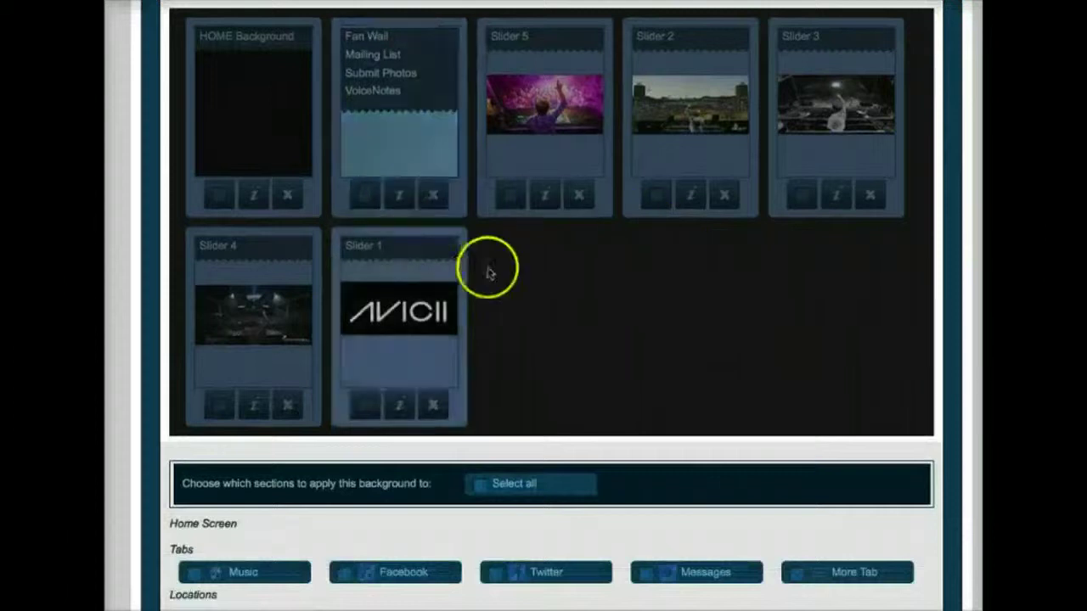
left_click(218, 202)
Apply the selected background to the Music, Facebook, Twitter, Messages and More Tab sections and save the background settings
scroll(289, 301, "down", 2)
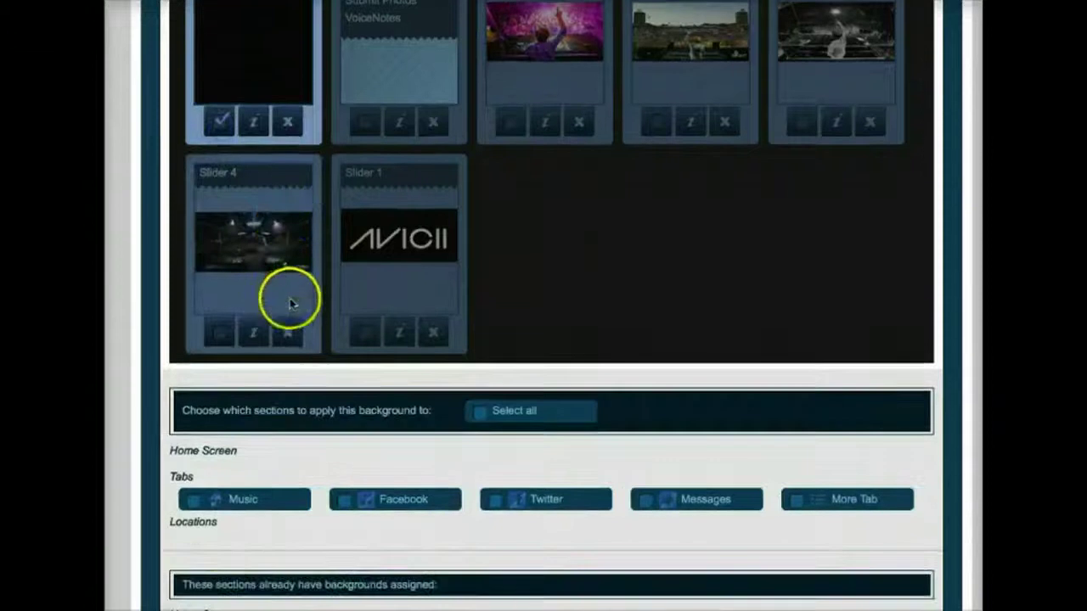
left_click(343, 501)
left_click(501, 501)
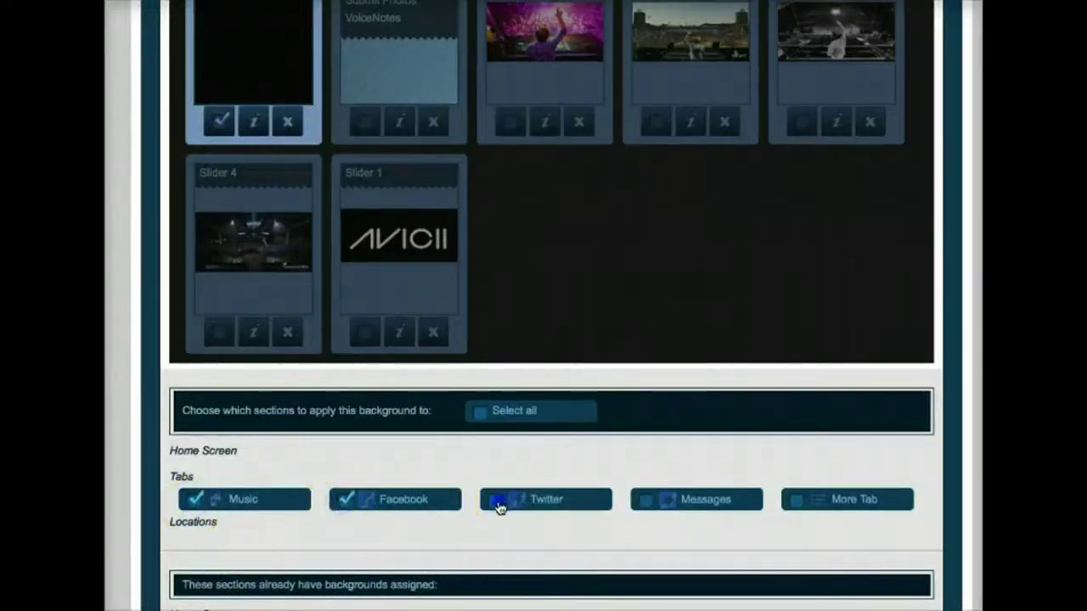
left_click(655, 501)
left_click(792, 502)
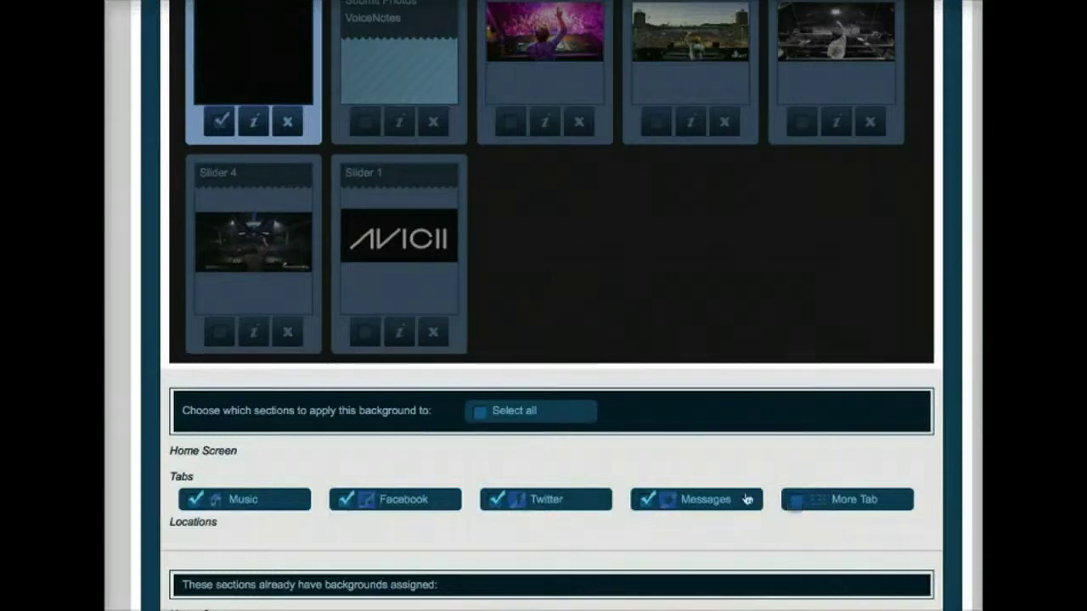
scroll(602, 371, "up", 2)
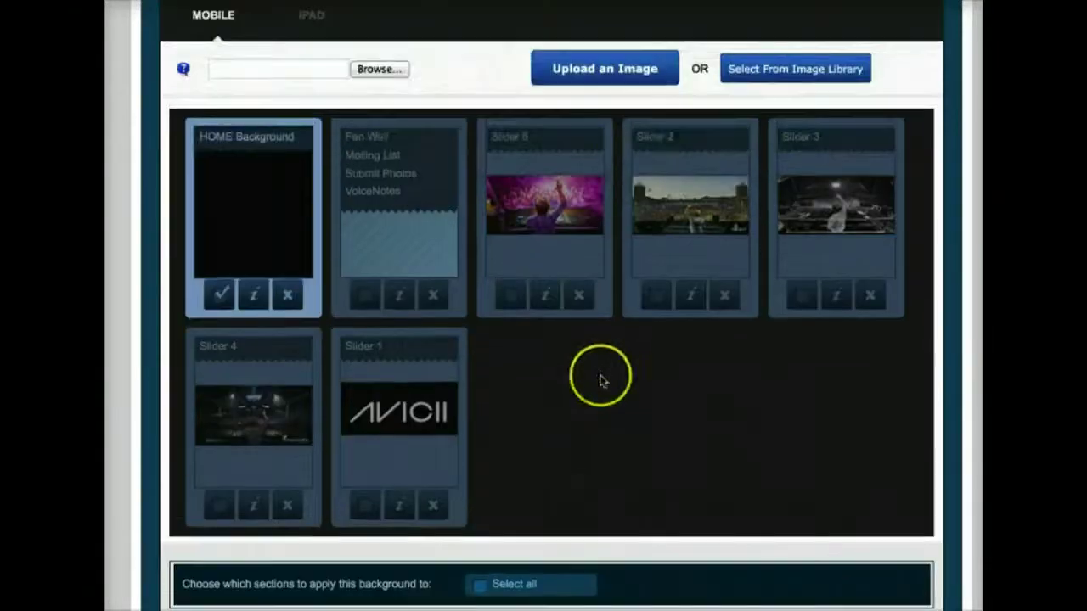
scroll(742, 73, "up", 1)
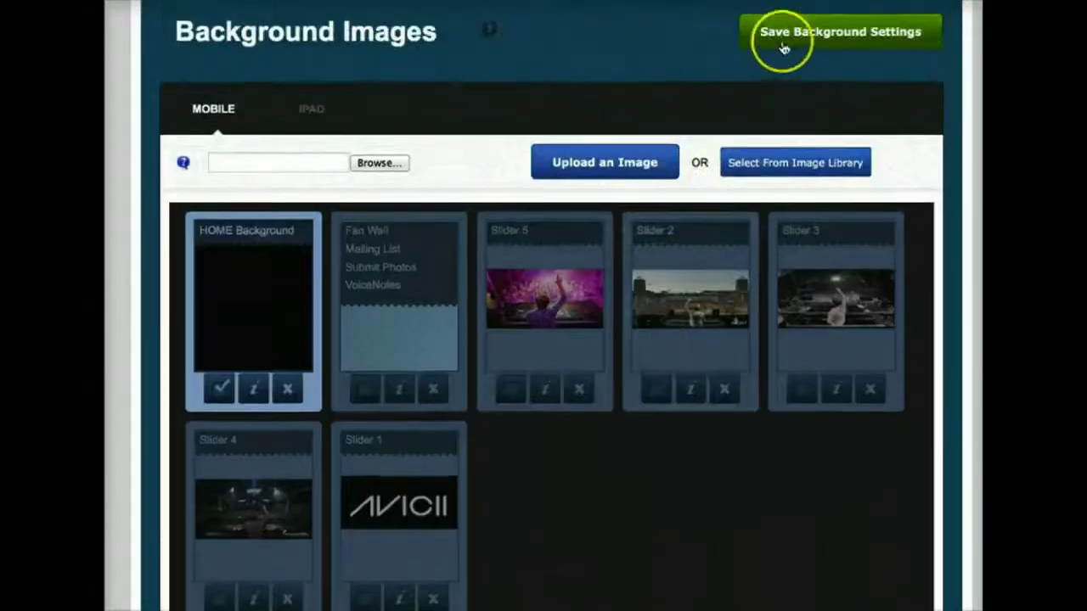
left_click(783, 48)
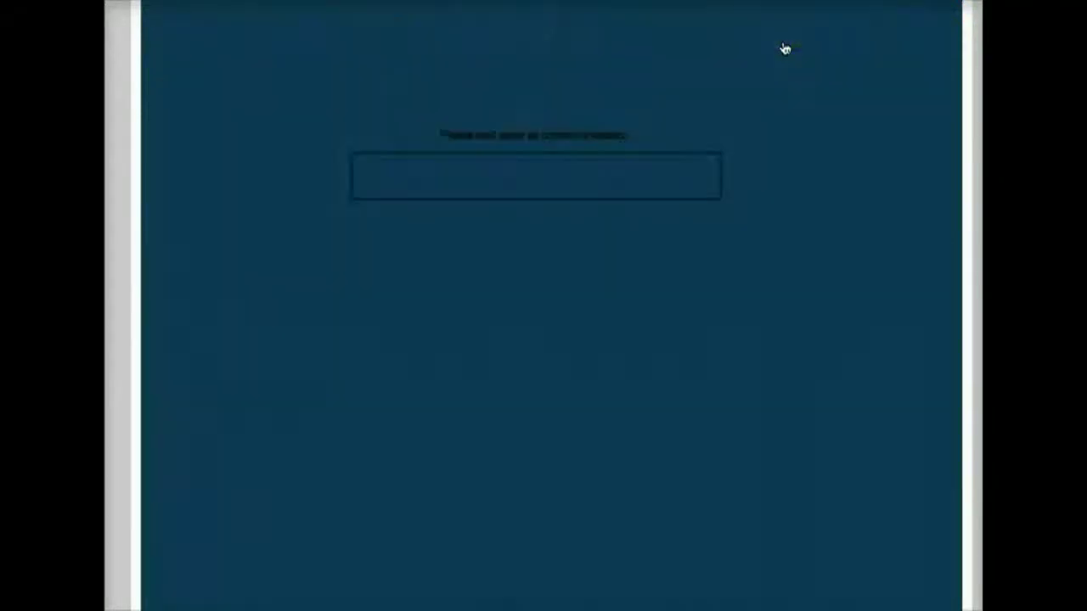
Review the home screen sliding images on the mobile background page and open the image choices for Slider 3
scroll(672, 430, "down", 4)
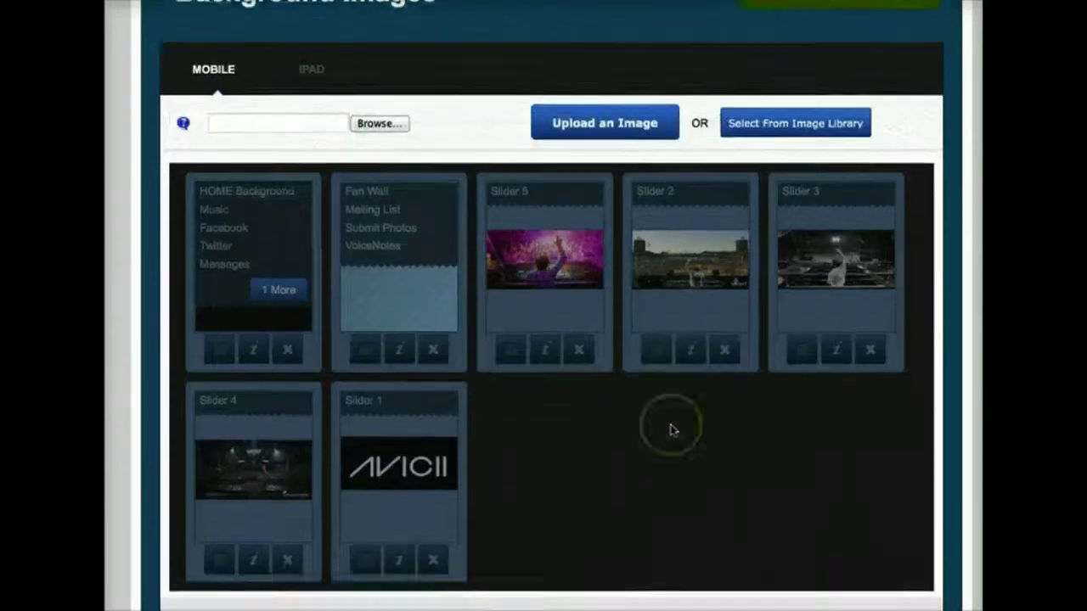
scroll(672, 431, "down", 4)
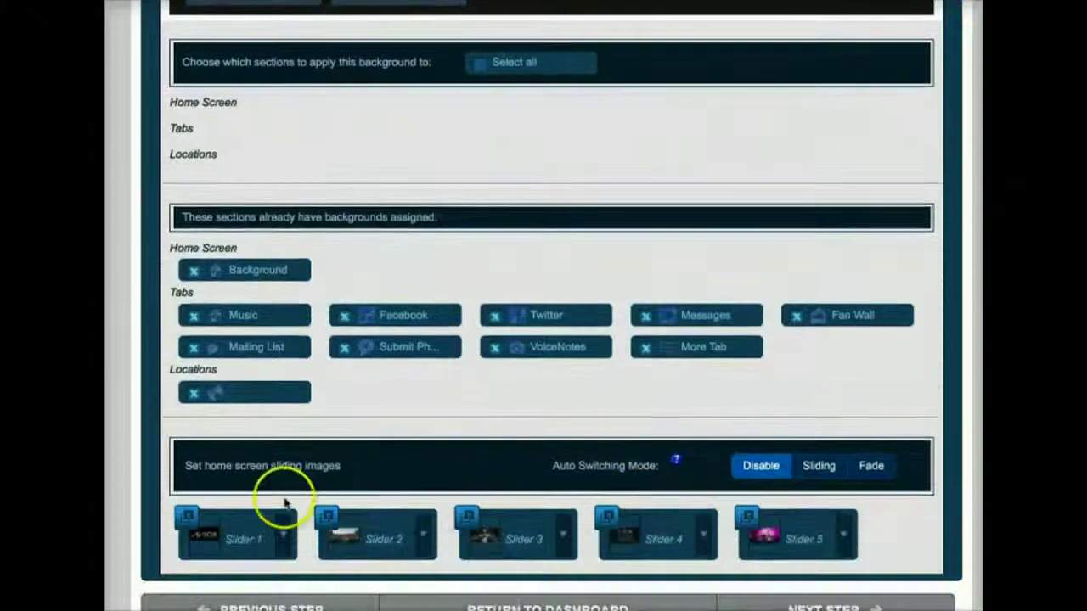
left_click(563, 537)
scroll(565, 545, "down", 1)
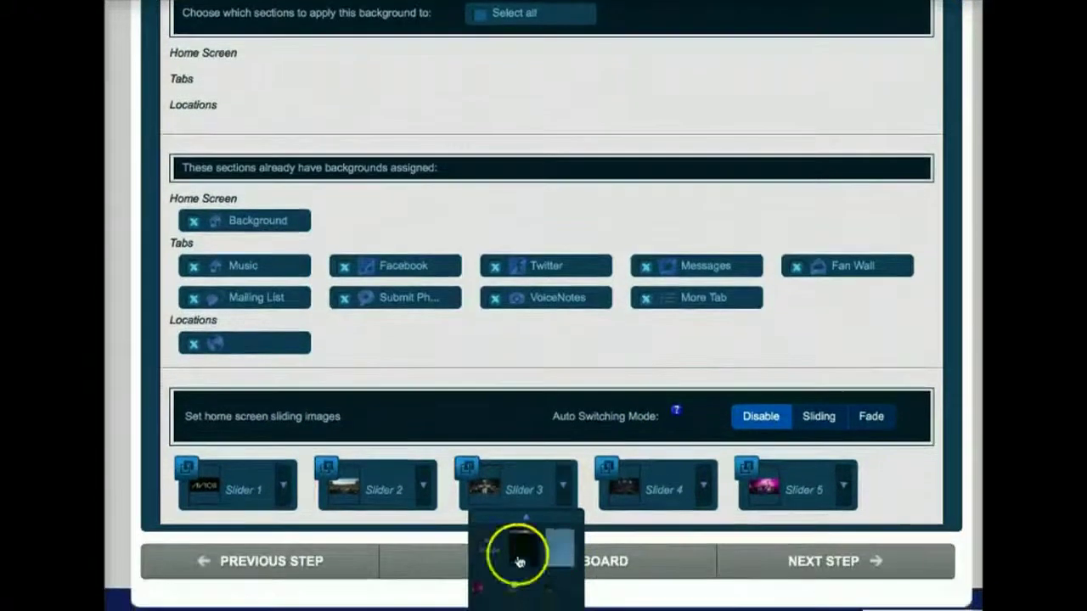
mouse_move(516, 556)
left_mouse_down()
mouse_move(517, 587)
mouse_move(462, 593)
left_mouse_up()
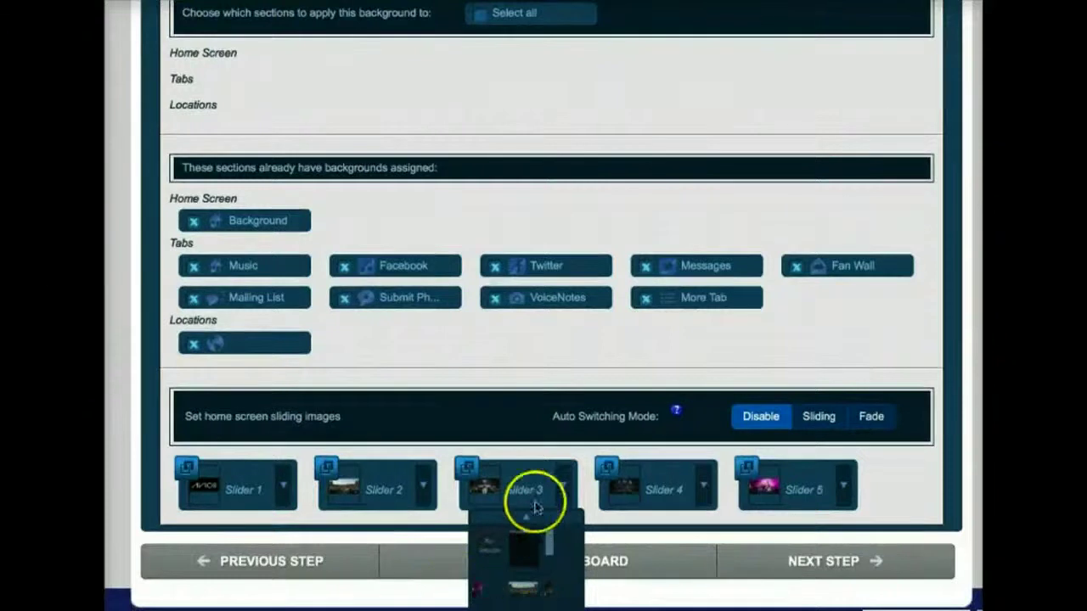
scroll(595, 437, "up", 1)
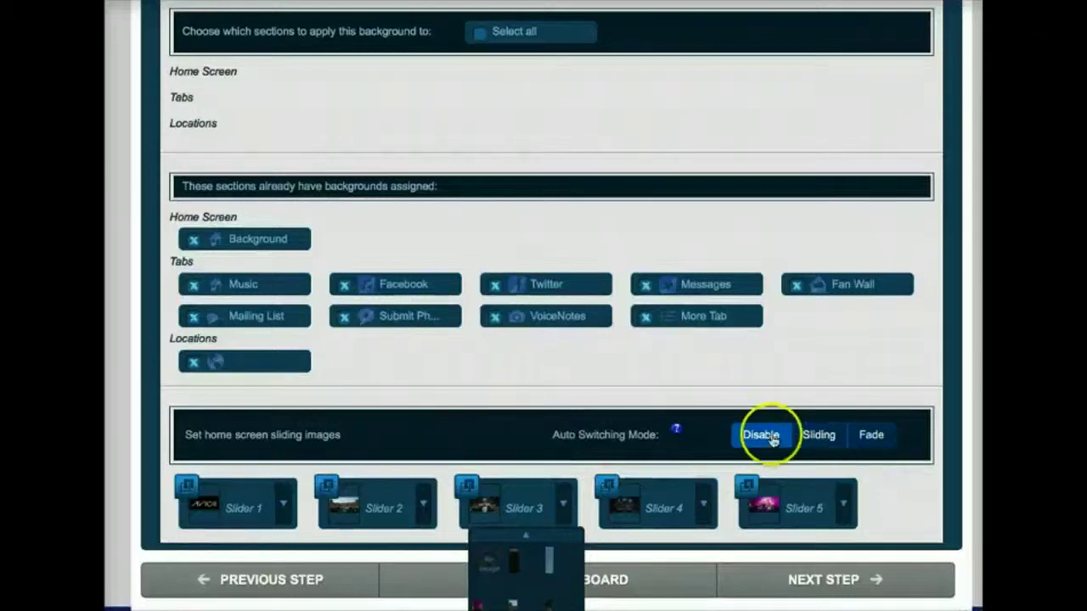
Try the Sliding auto switching mode for the home screen images, set it back to Disable and save the background settings
left_click(818, 436)
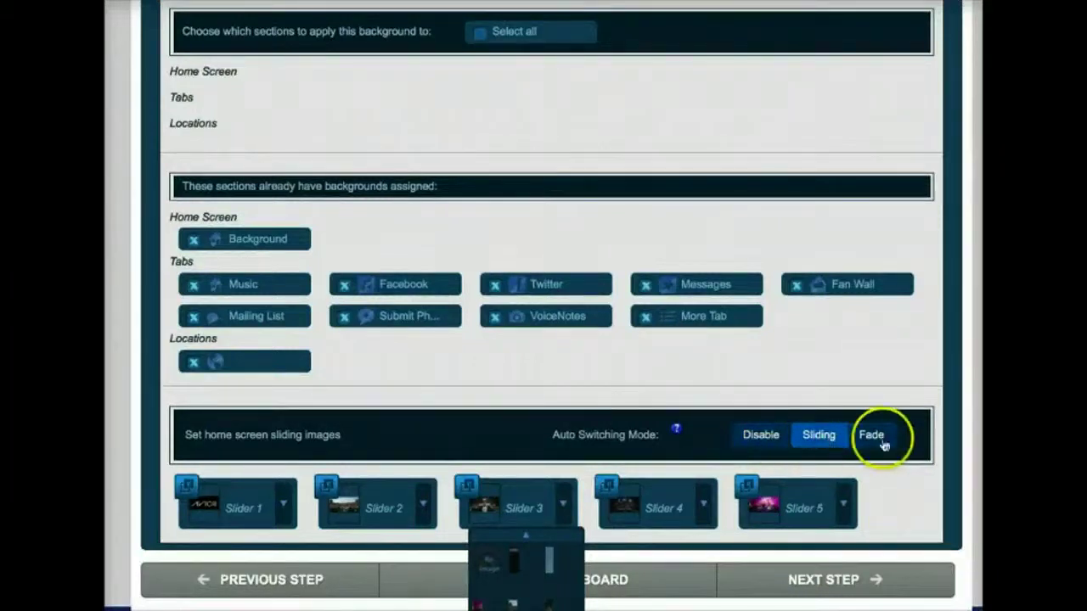
left_click(756, 436)
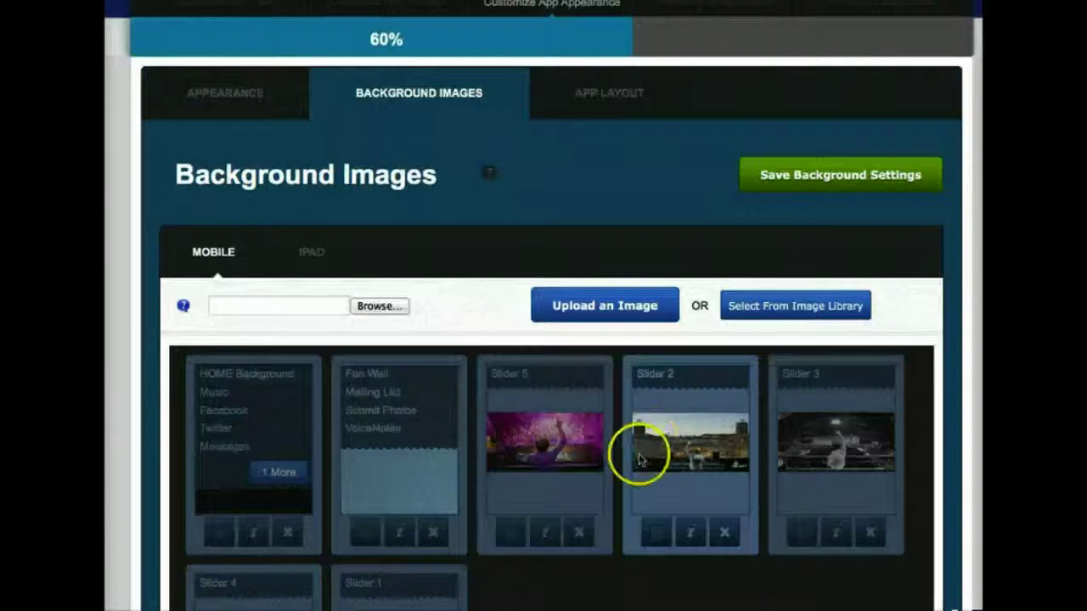
scroll(722, 340, "up", 2)
left_click(814, 262)
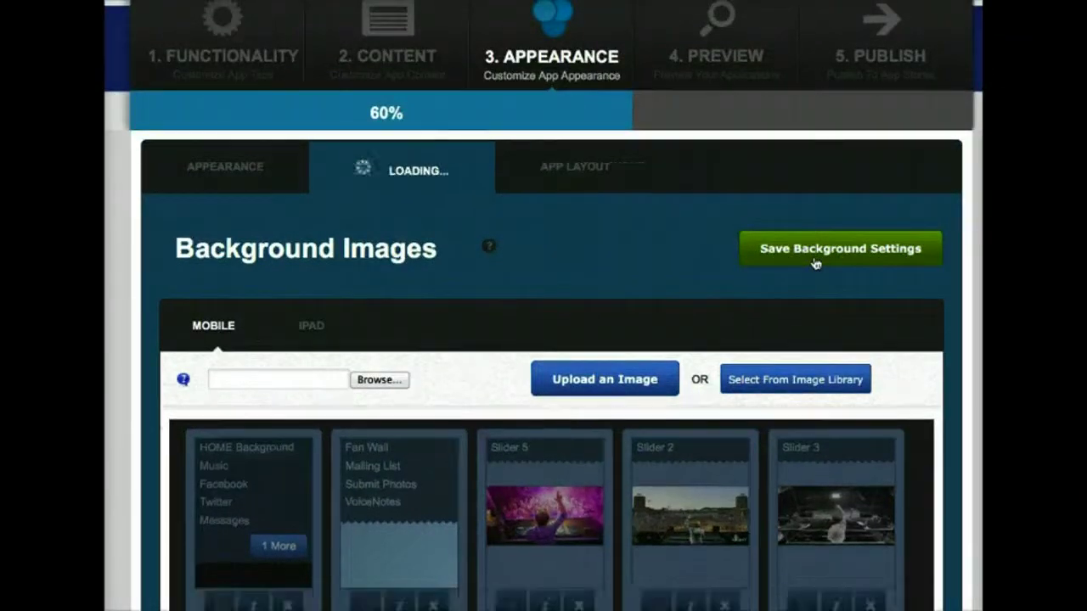
Open the iPad background images and examine the sections a background can be applied to
left_click(359, 317)
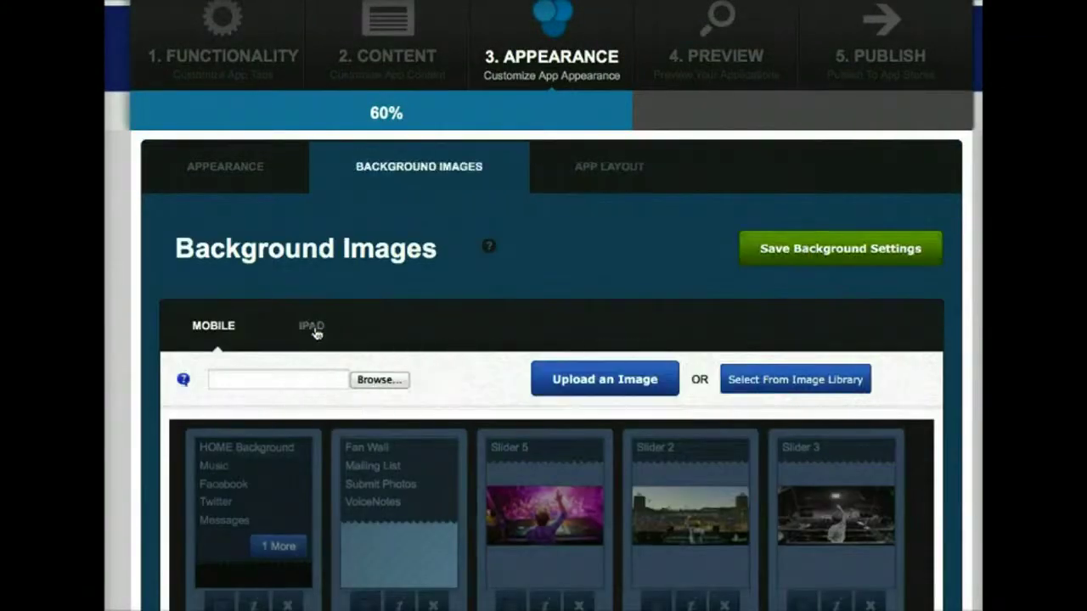
left_click(312, 327)
scroll(328, 378, "down", 5)
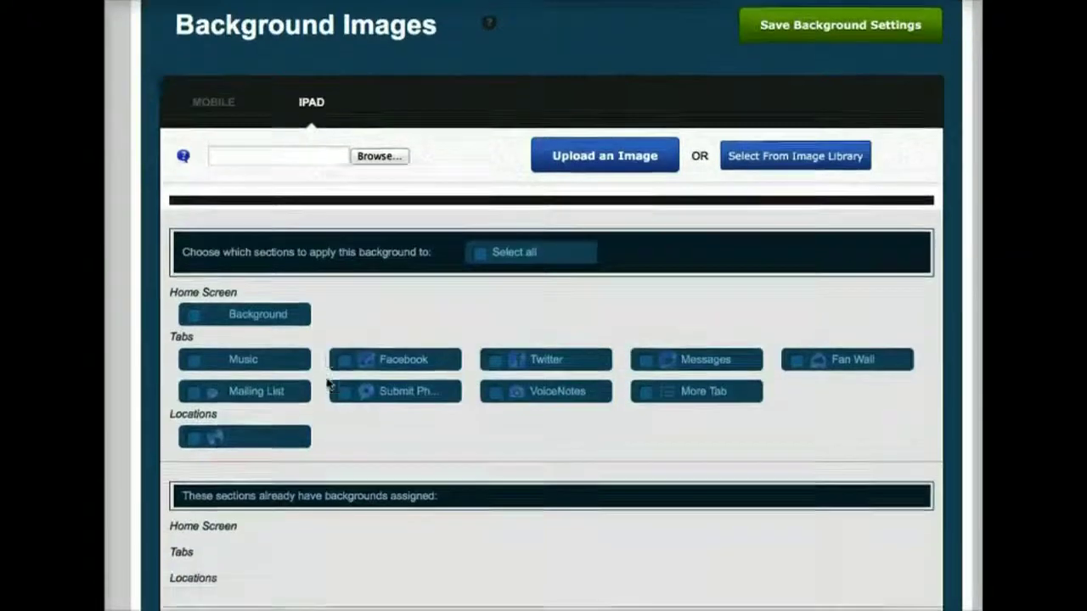
scroll(328, 383, "up", 3)
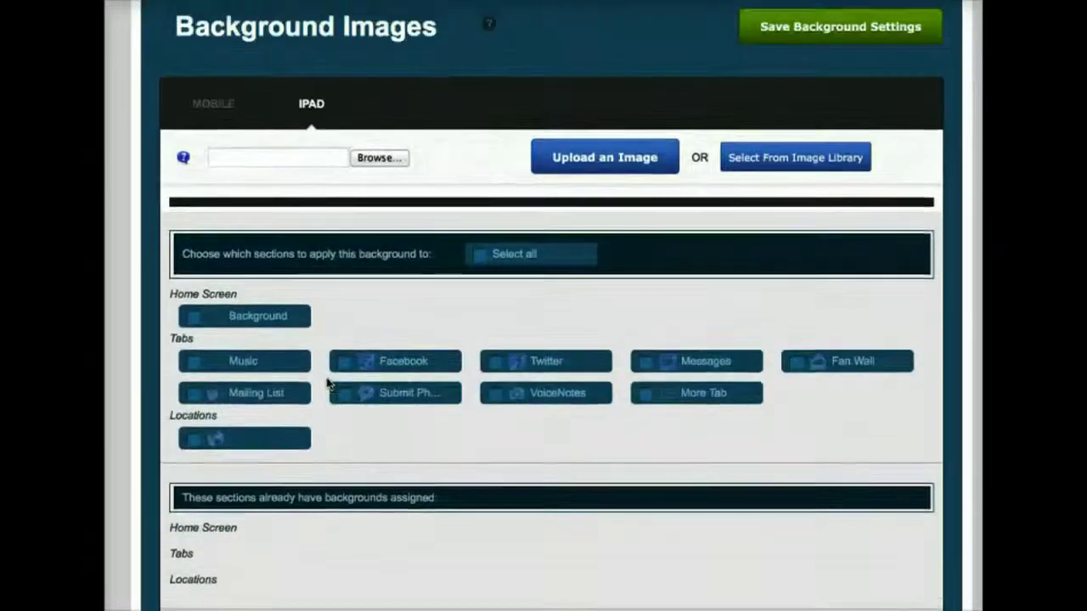
Compose a push notification message reading "Cant wait to play in Seattle tonight! Come by early for a signing!"
scroll(327, 384, "up", 7)
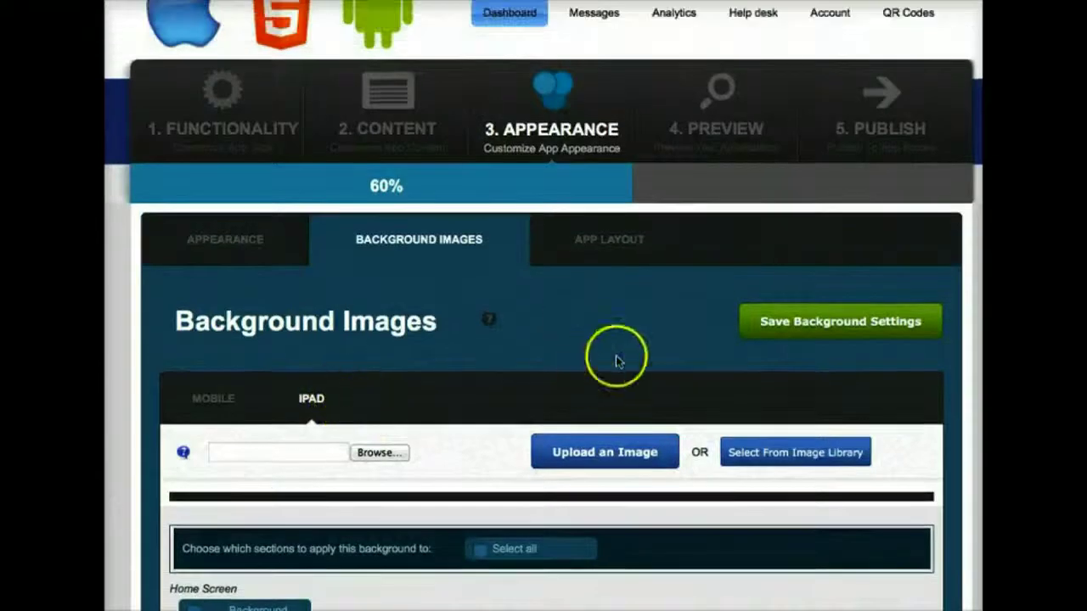
scroll(618, 360, "up", 2)
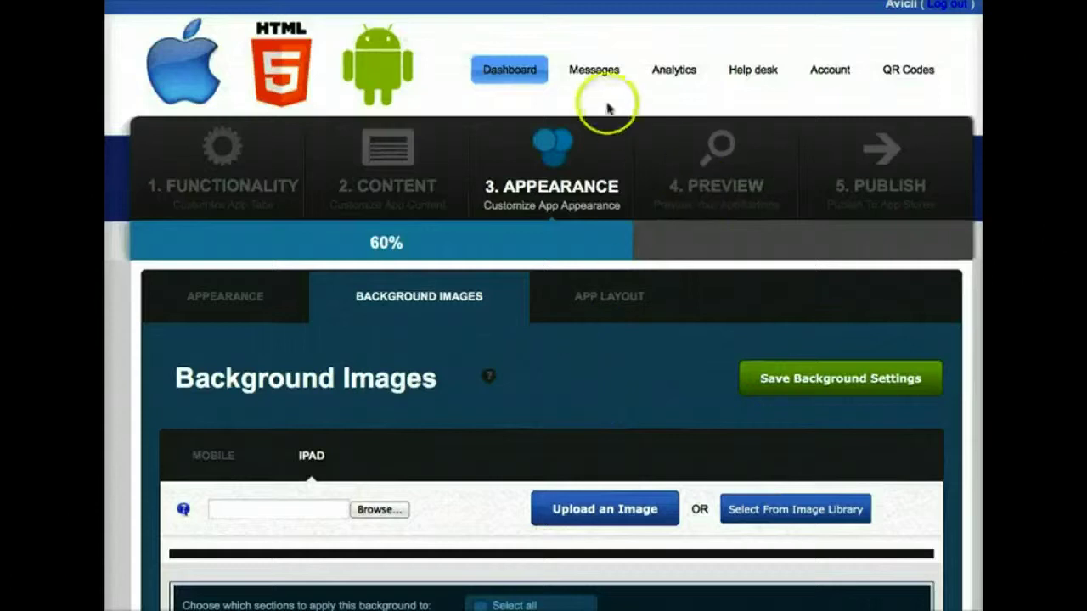
left_click(592, 78)
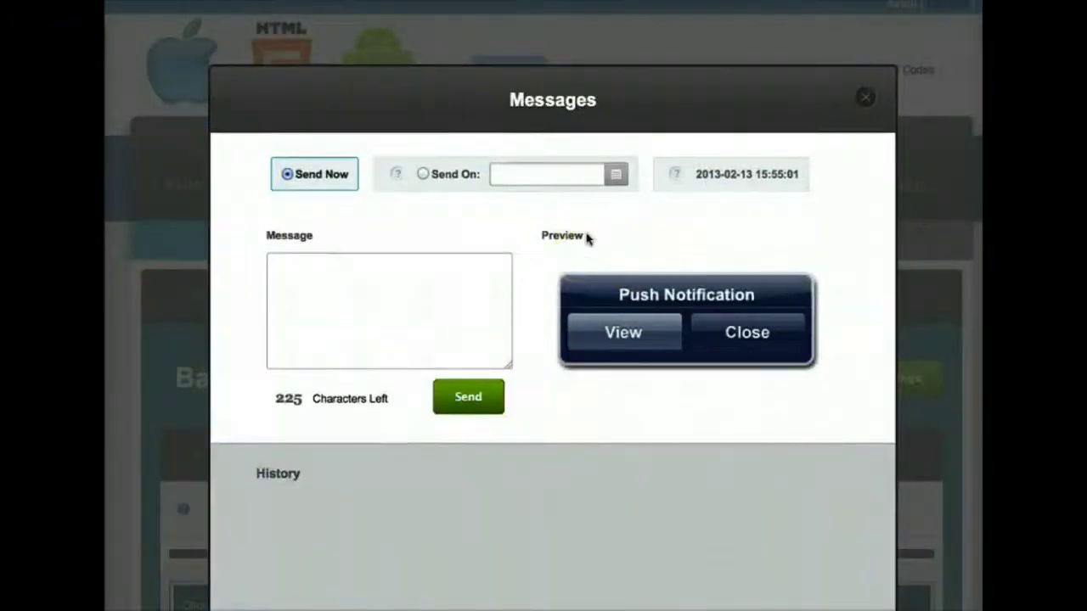
scroll(586, 235, "down", 3)
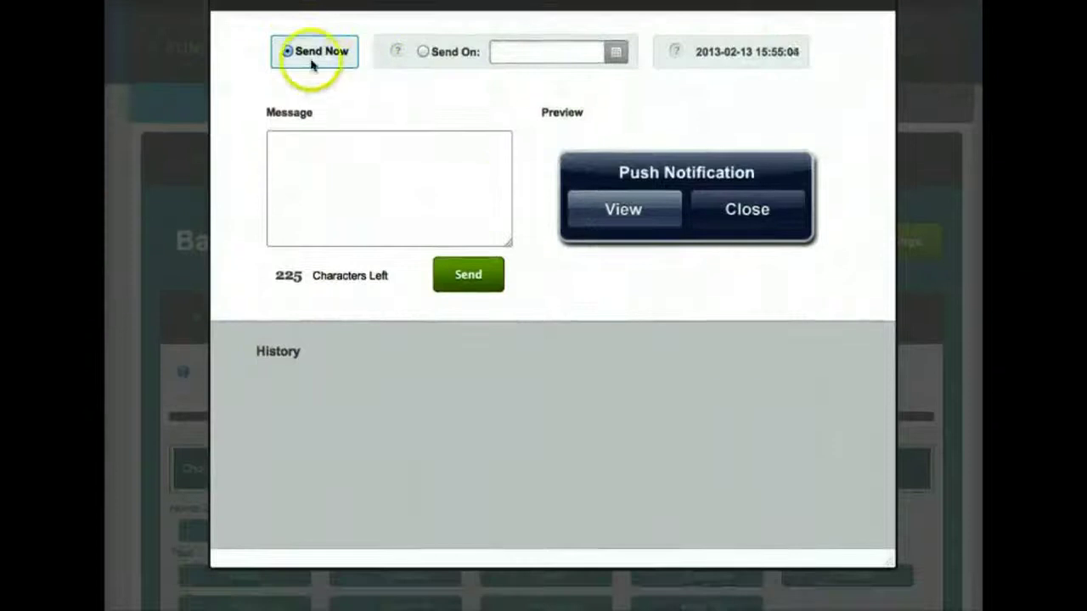
left_click(435, 201)
type("Cant wait to play in Seat")
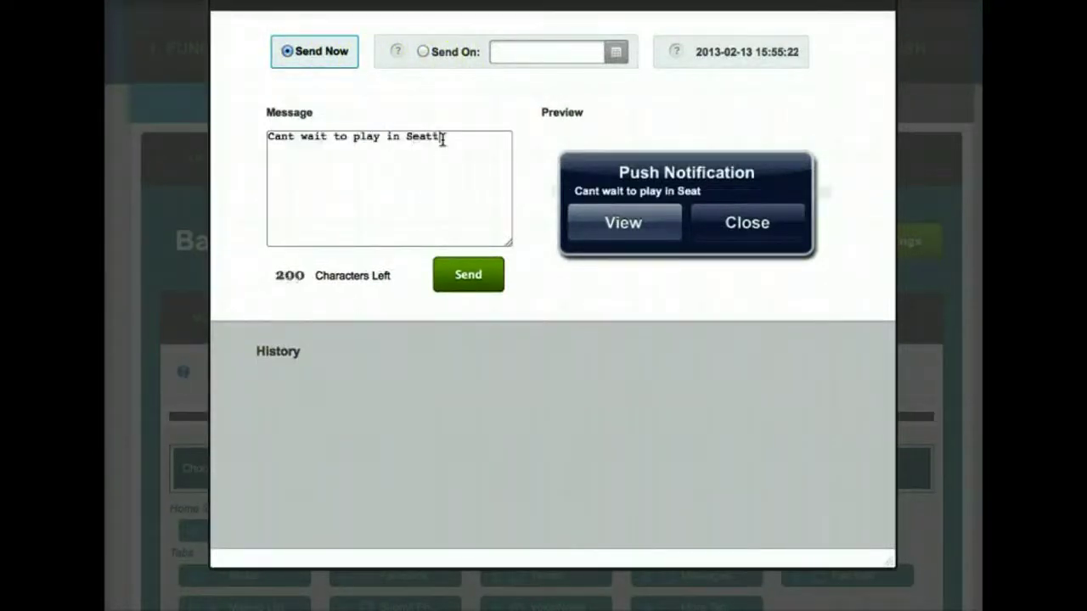
type("ome by early")
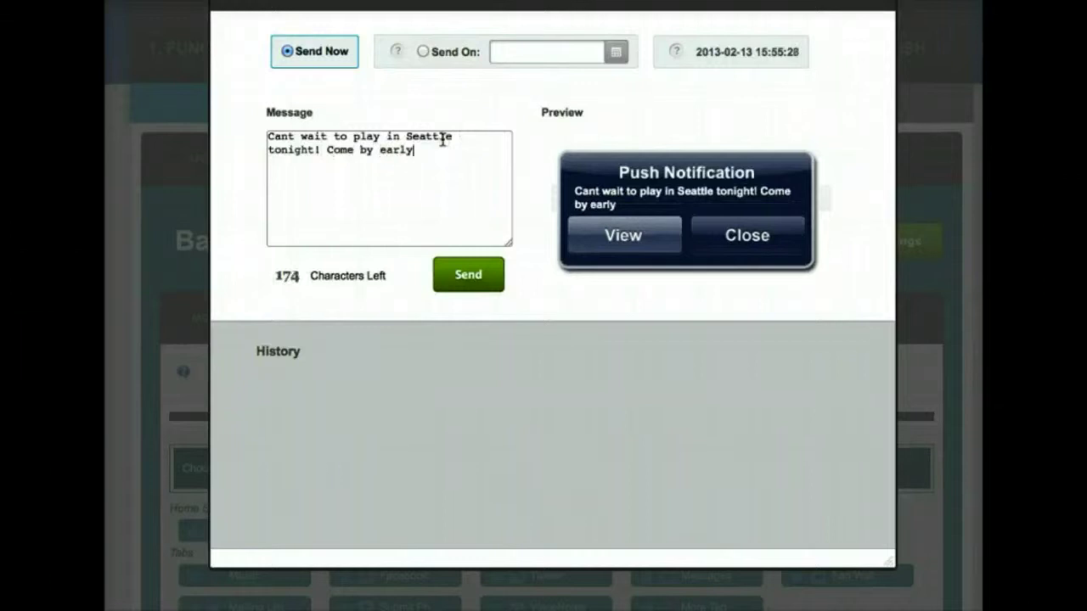
type("ng")
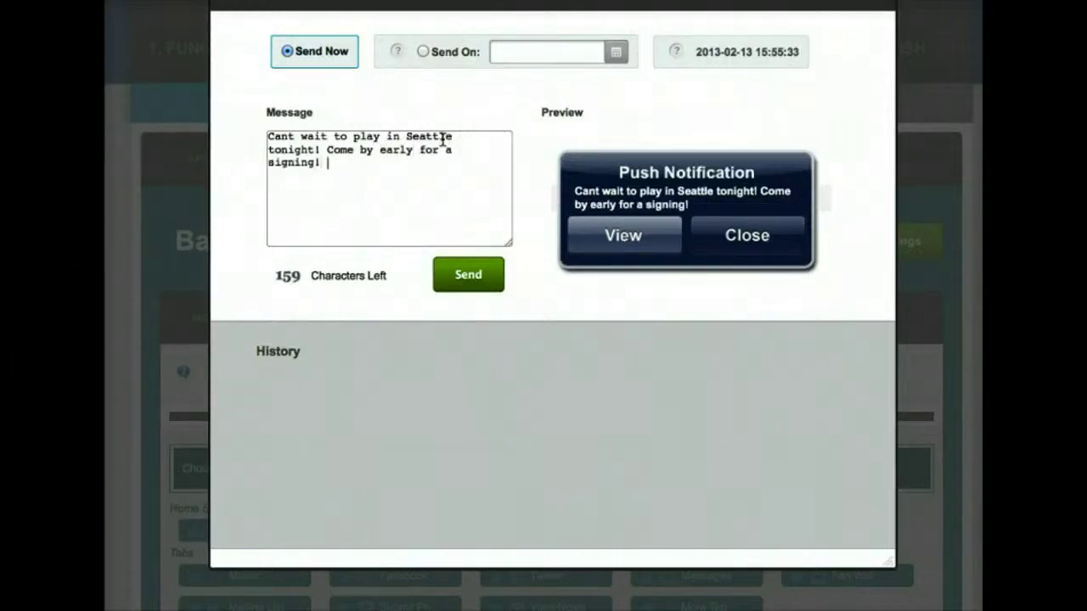
left_click(477, 285)
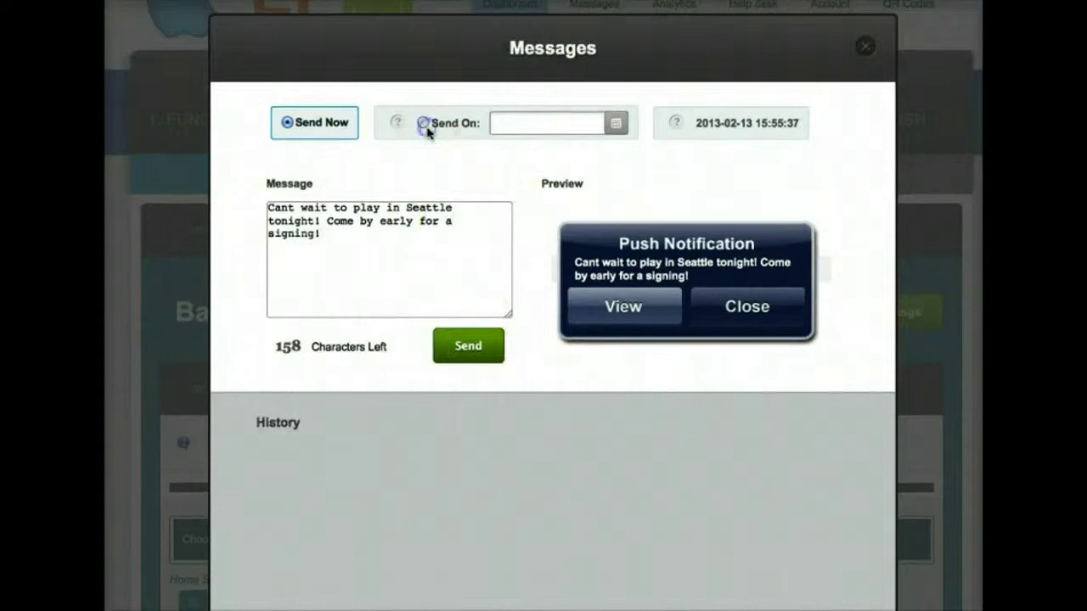
Schedule the push notification to be sent on 2013-02-15 at 12:30
left_click(423, 123)
left_click(616, 123)
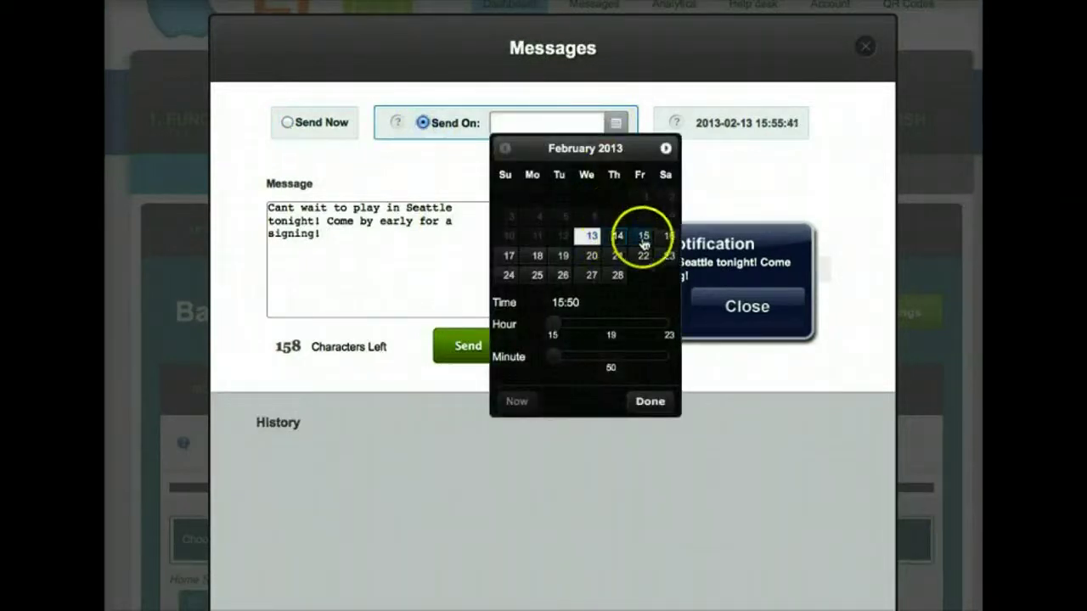
left_click(643, 244)
left_click_drag(643, 334, 669, 360)
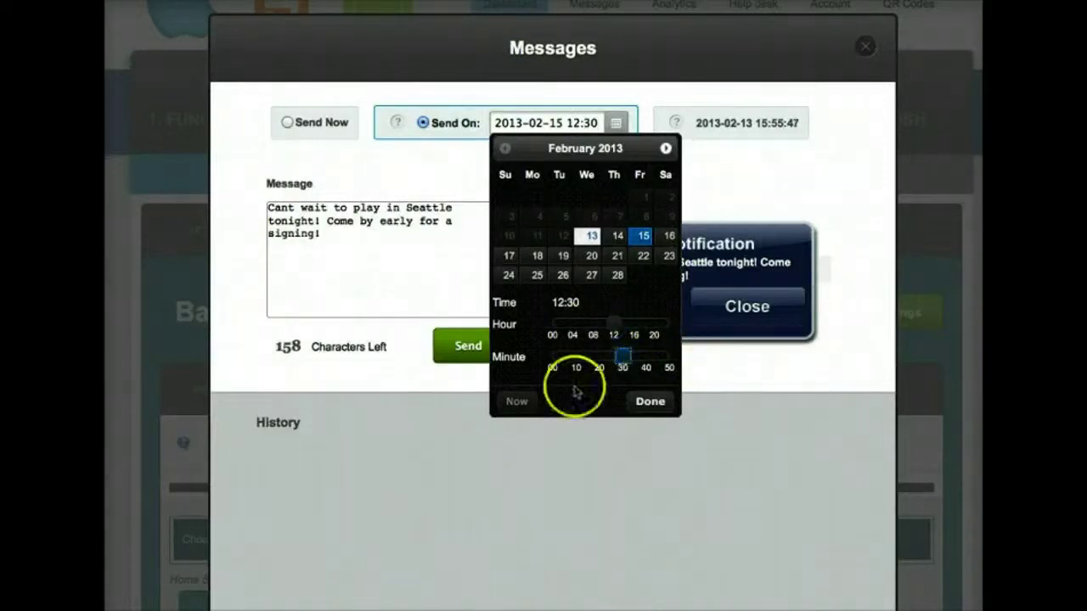
left_click(649, 404)
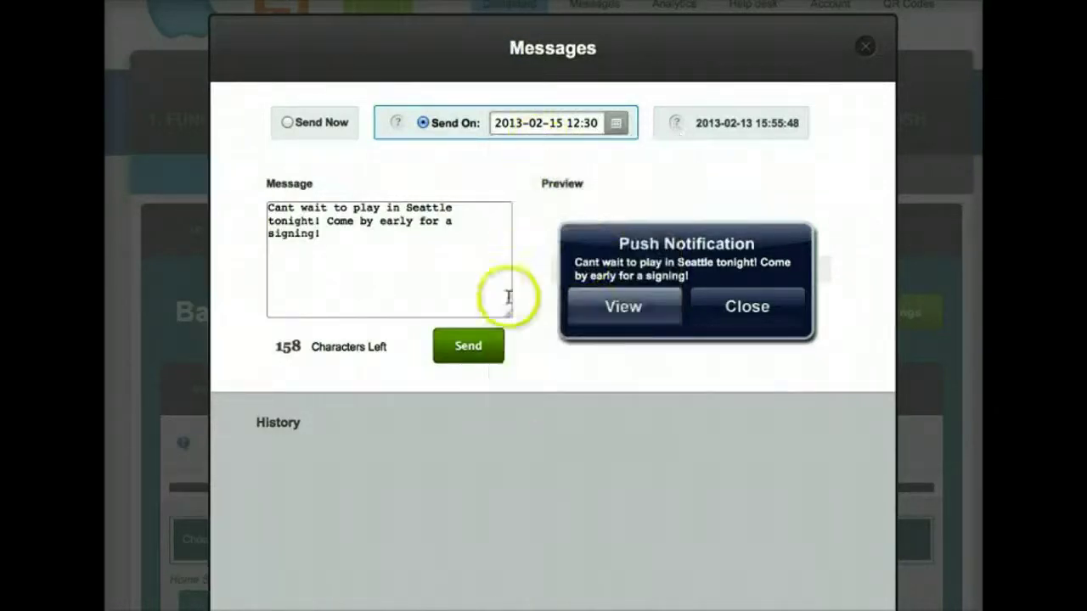
Submit the scheduled push notification, confirm sending it and close the Messages dialog
left_click(481, 357)
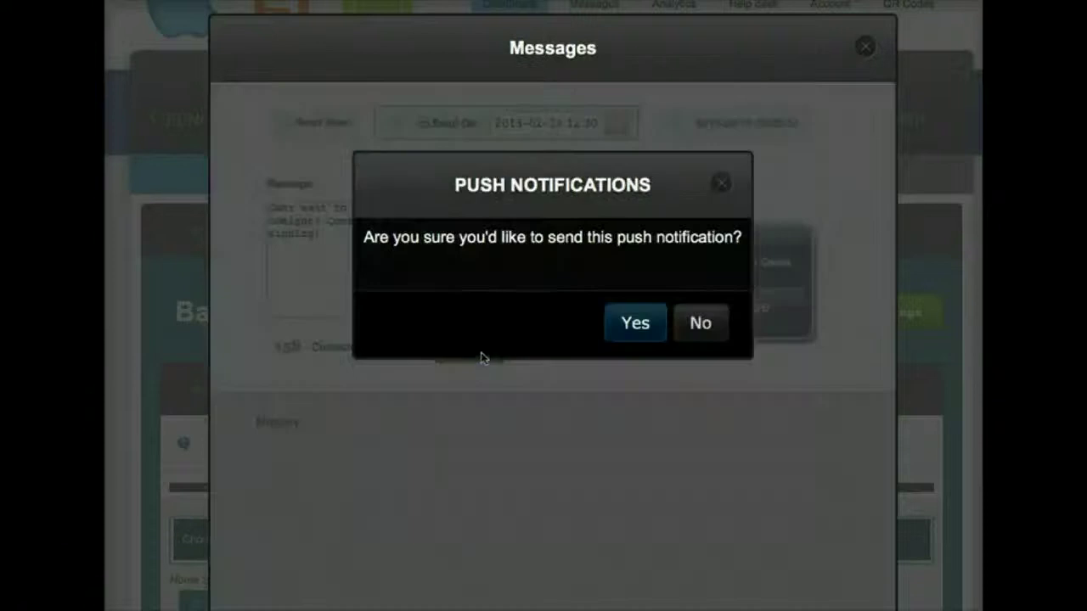
left_click(626, 322)
left_click(611, 316)
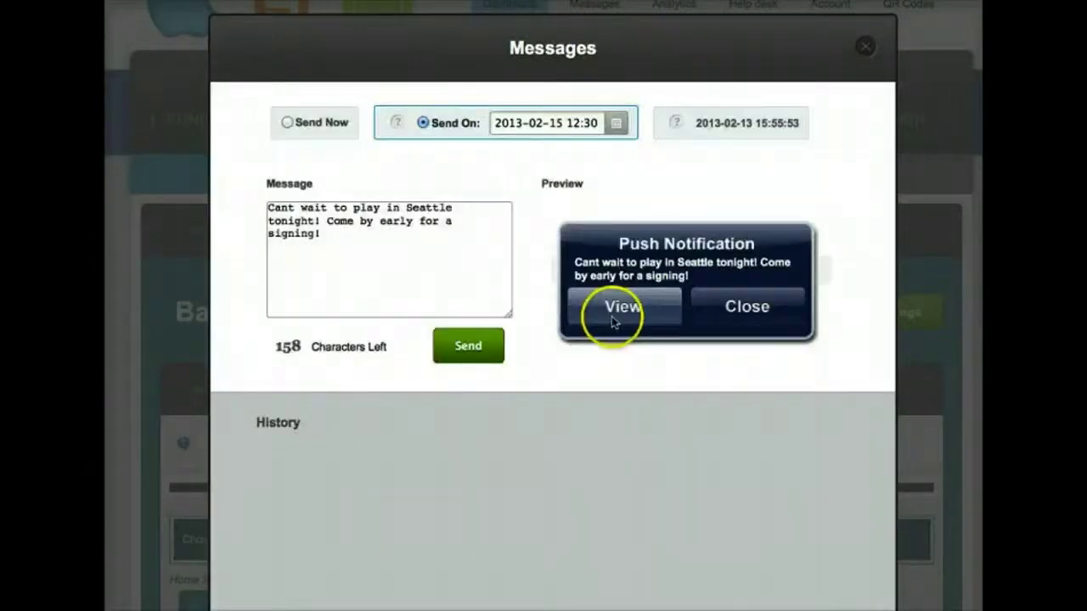
scroll(611, 318, "down", 1)
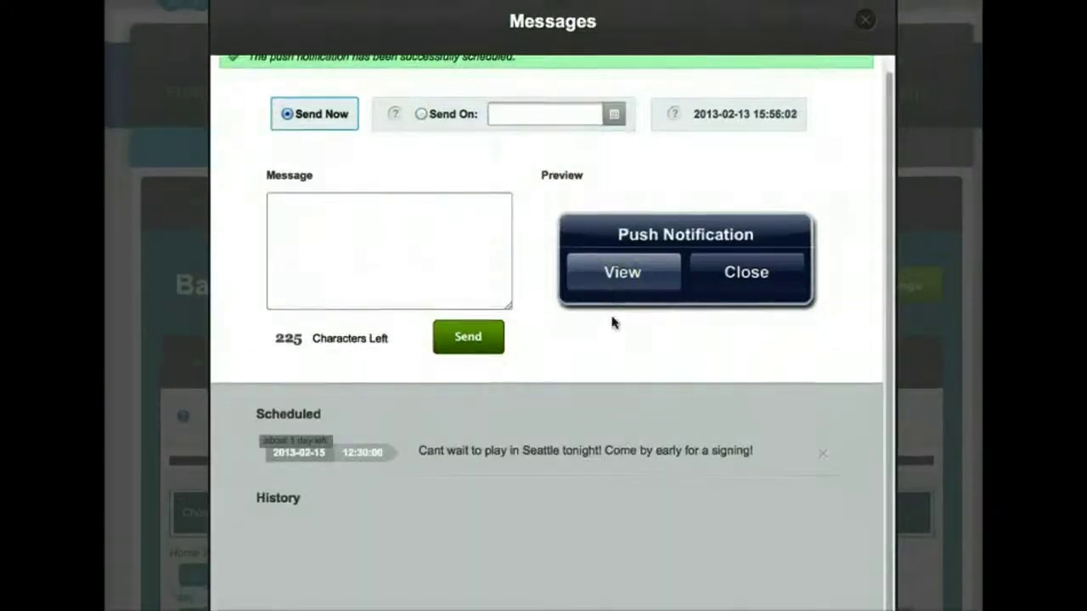
scroll(611, 318, "up", 3)
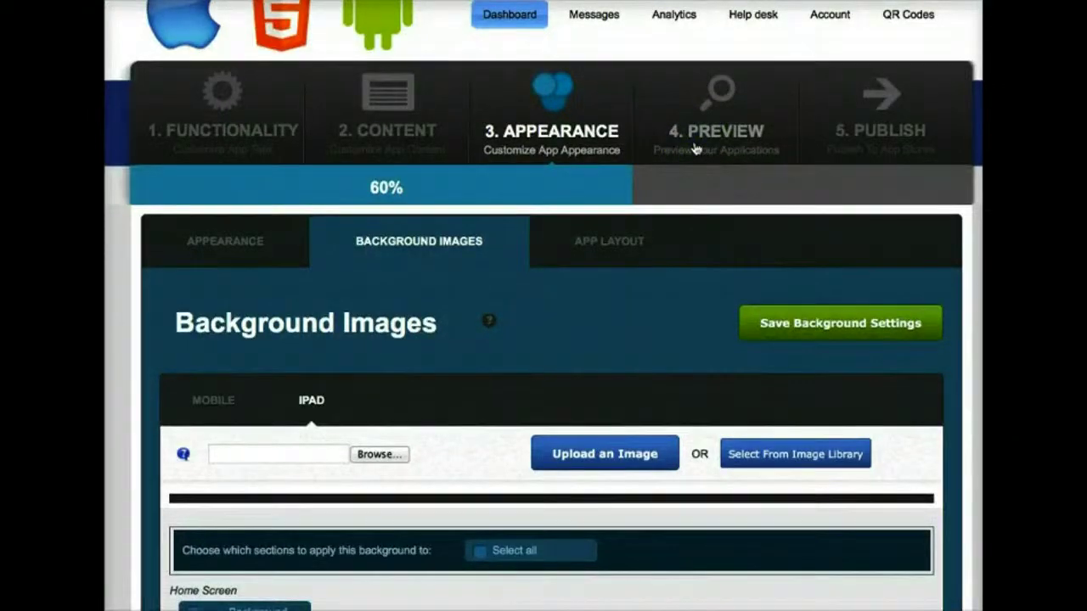
Open the live app preview and examine the home screen's sliding images and music player
left_click(694, 149)
scroll(696, 153, "down", 5)
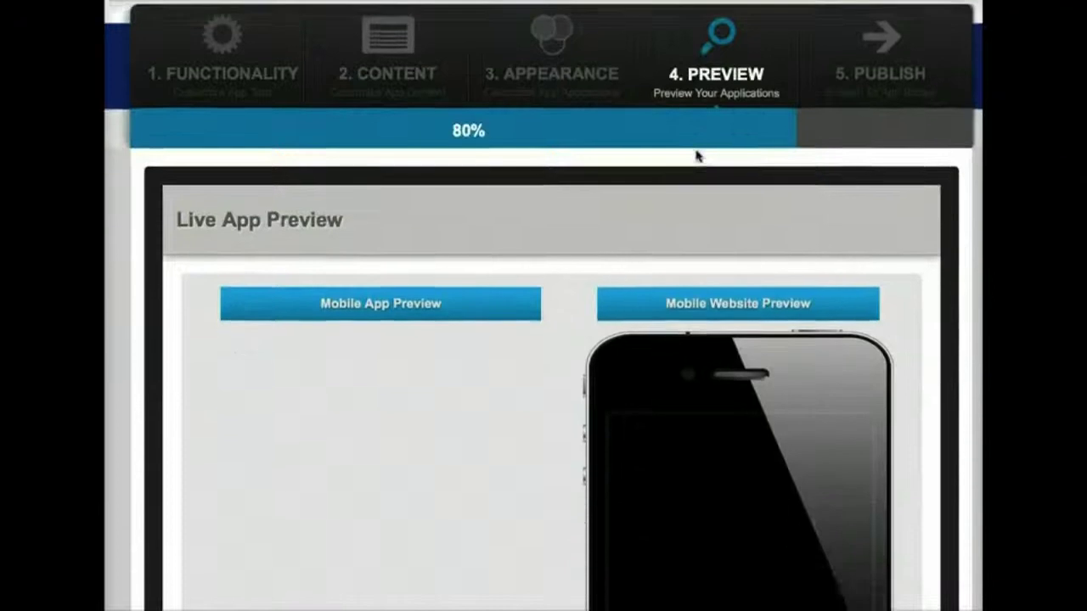
scroll(697, 156, "down", 2)
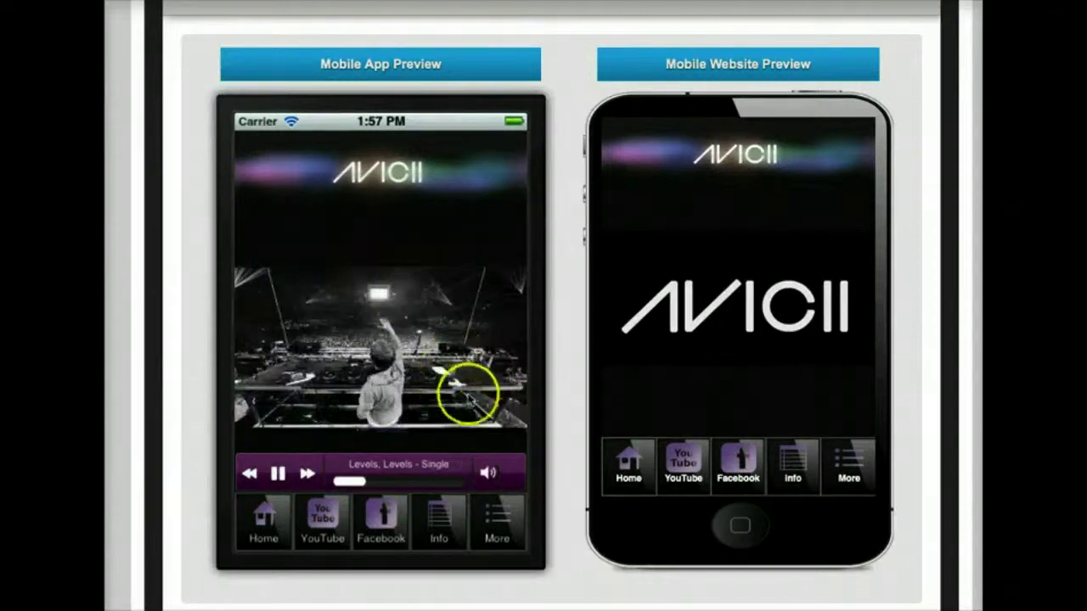
left_click(168, 404)
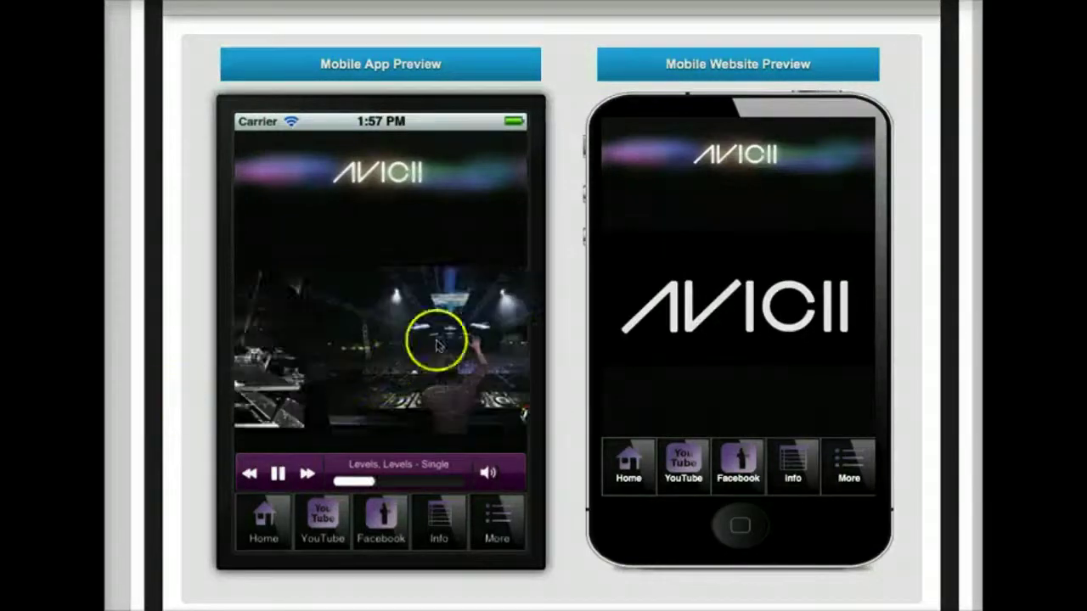
left_click(277, 462)
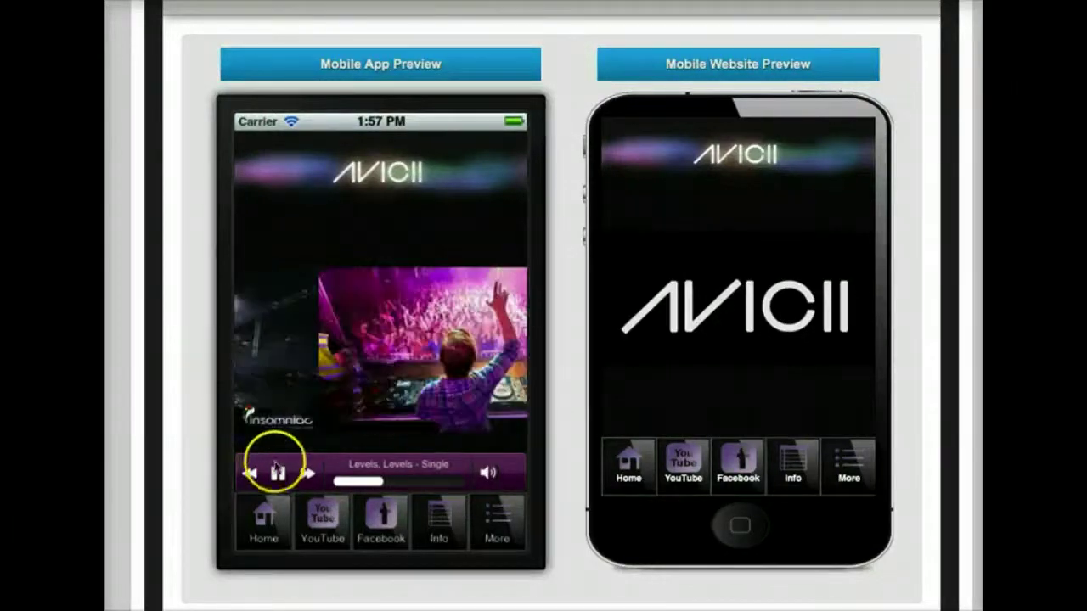
Browse the YouTube videos in the mobile app preview, return to the home screen and look through the More list
left_click(326, 514)
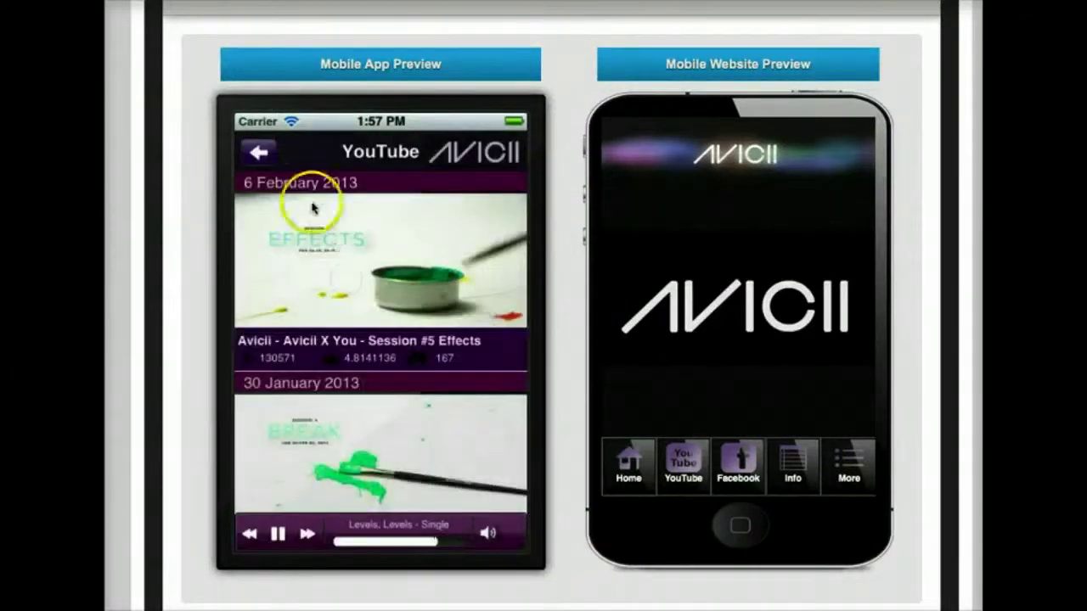
left_click_drag(313, 208, 260, 151)
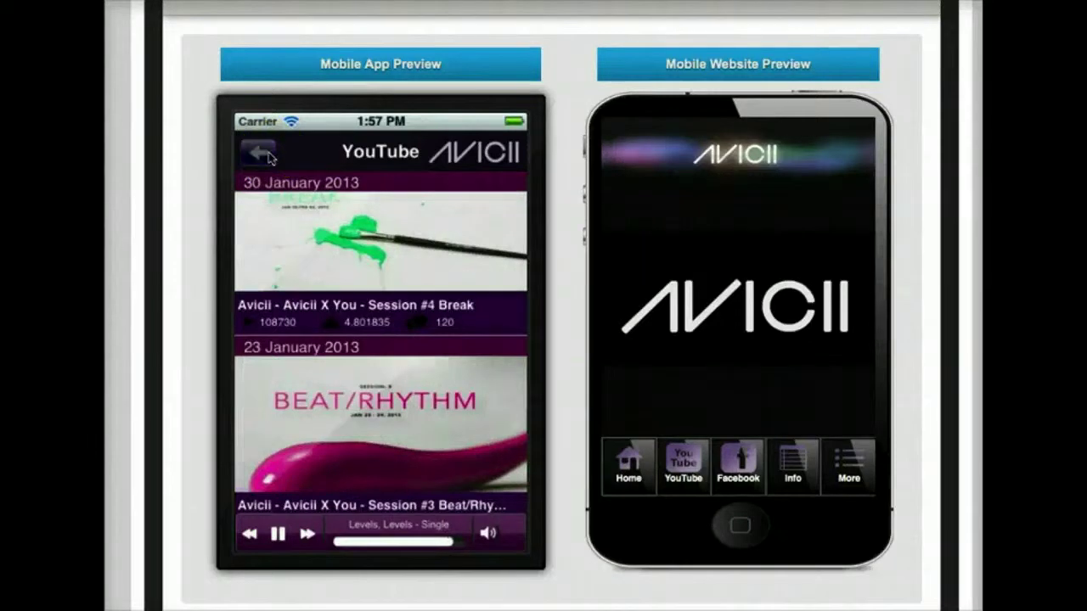
left_click(423, 420)
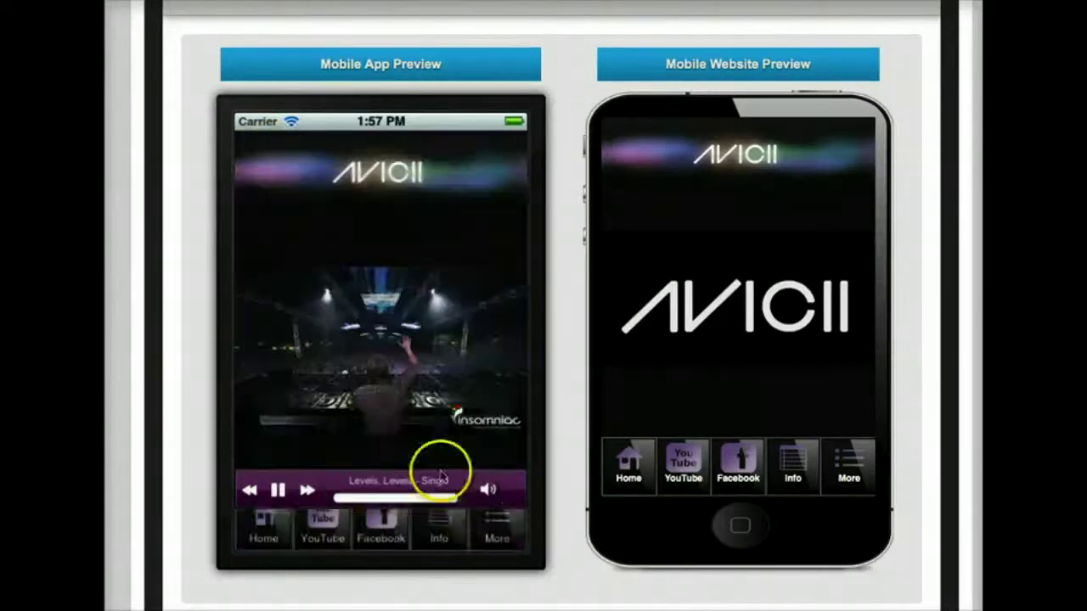
left_click(482, 528)
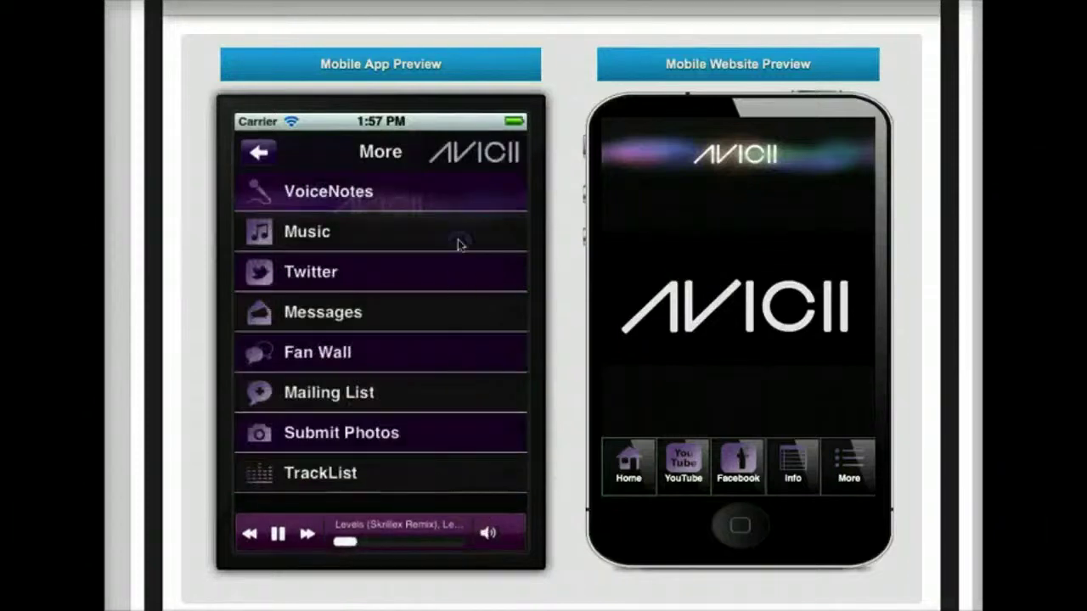
scroll(457, 246, "down", 2)
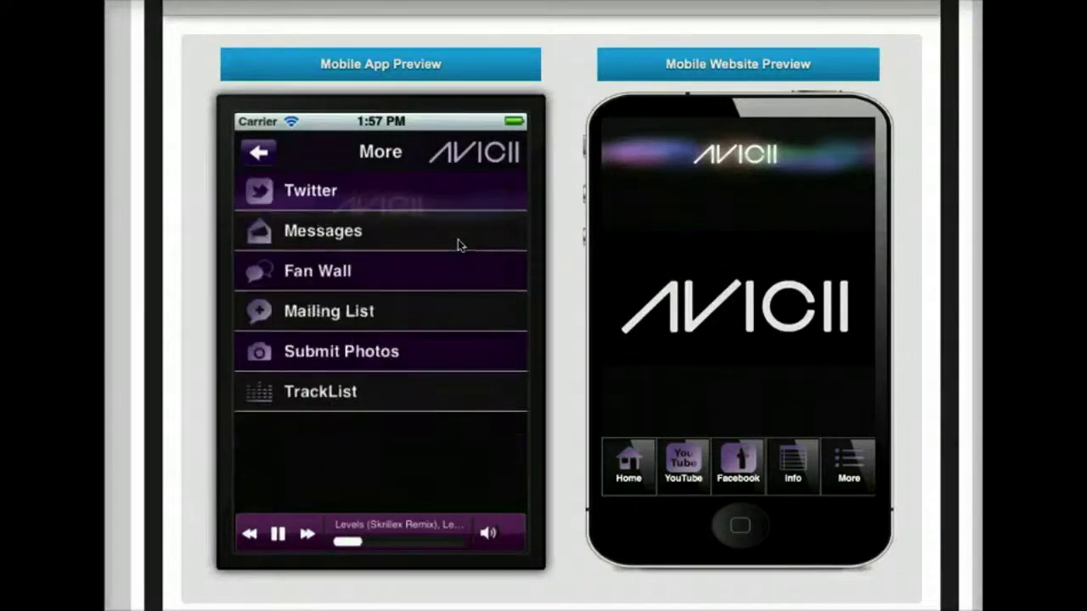
Leave the live app preview and open the Publish stage for submitting the app to the app stores
scroll(581, 518, "up", 2)
scroll(581, 518, "up", 4)
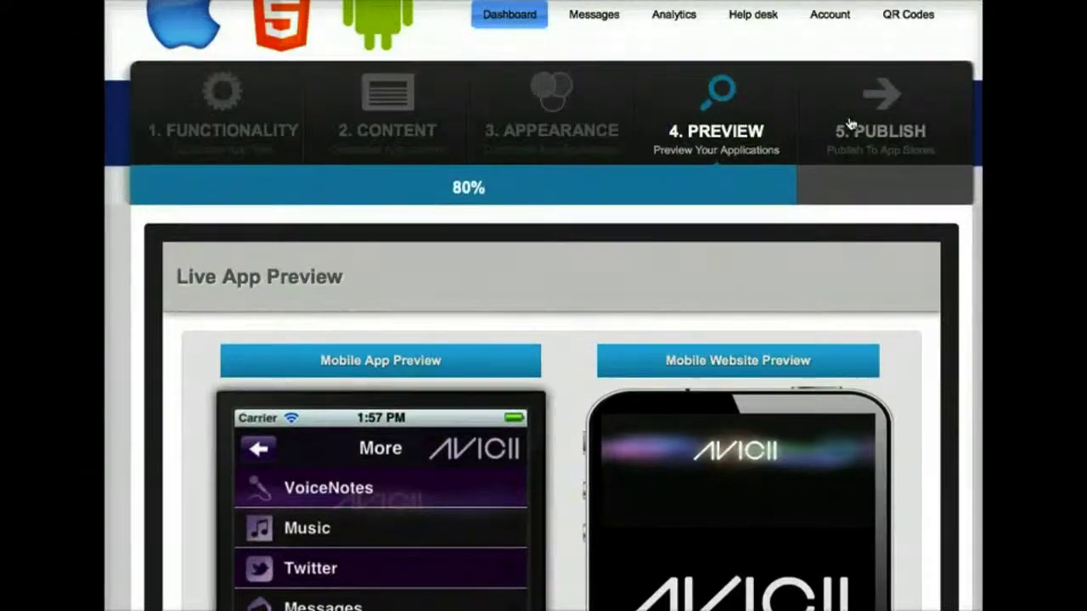
left_click(850, 124)
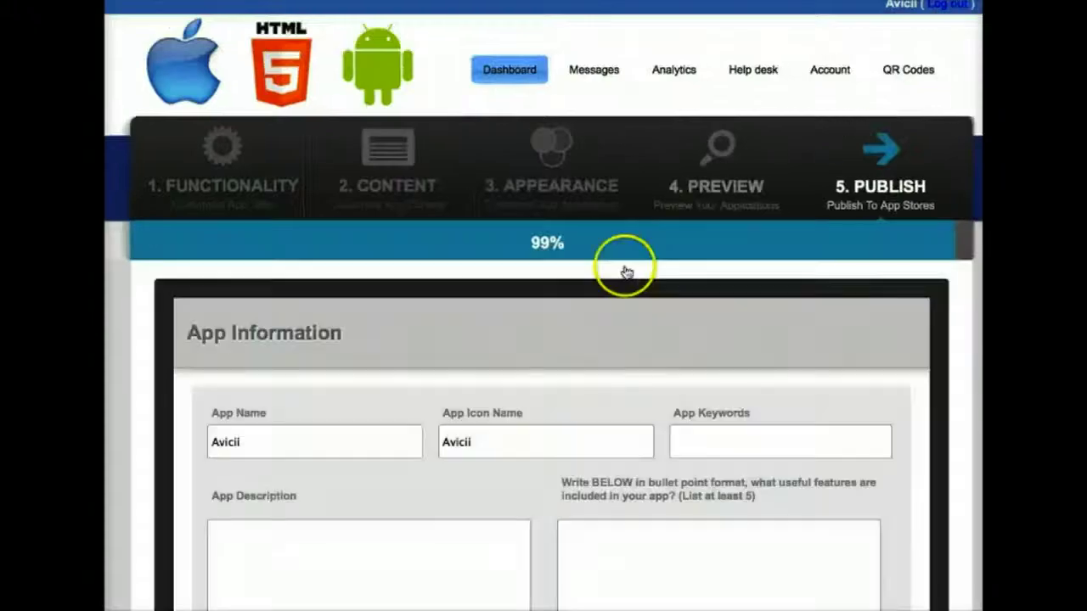
Examine the App Information form, including the description, keywords, useful features, contact email, website and category fields, down to the App Icon section
scroll(624, 274, "down", 5)
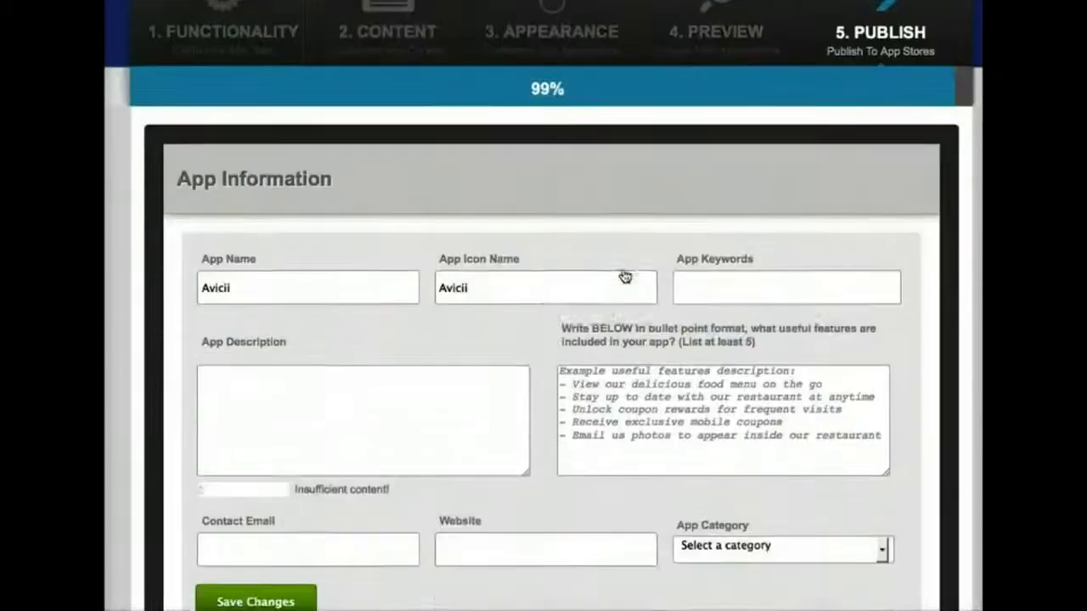
scroll(625, 274, "down", 4)
scroll(625, 275, "up", 1)
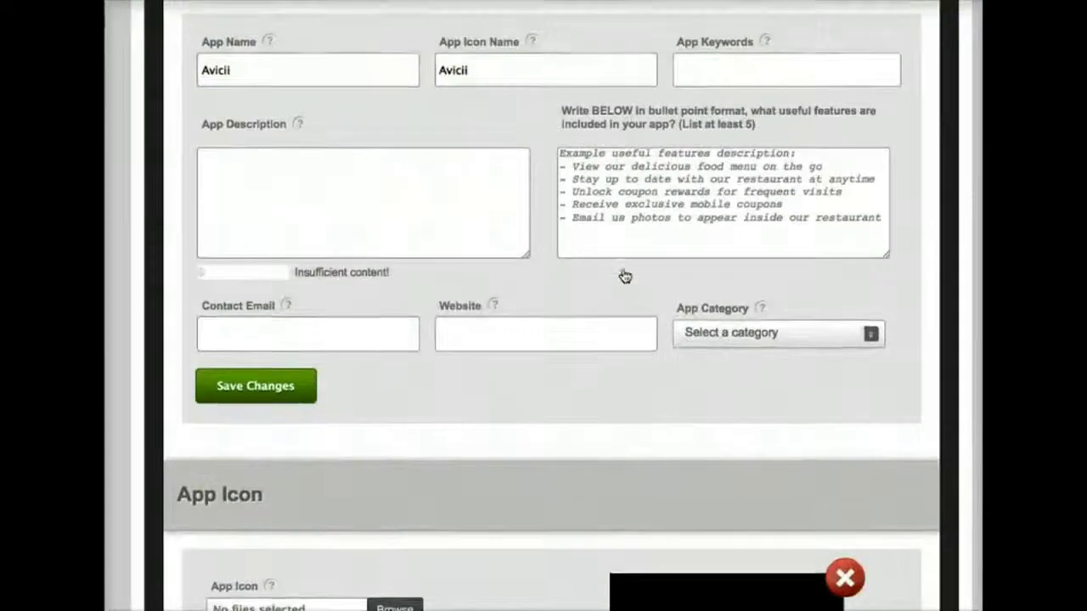
left_click(443, 225)
left_click(442, 226)
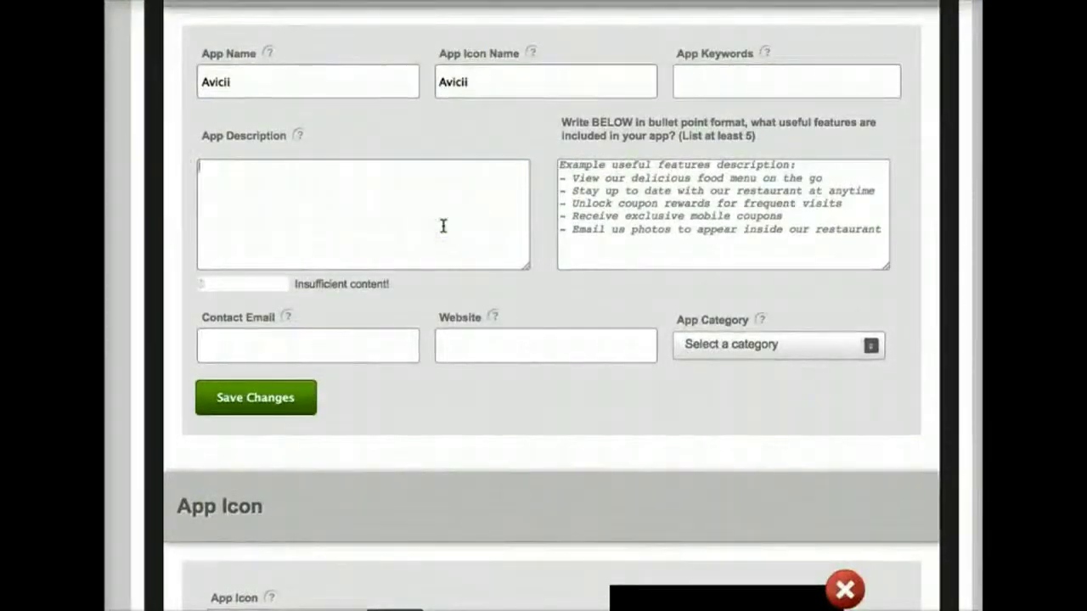
left_click(747, 82)
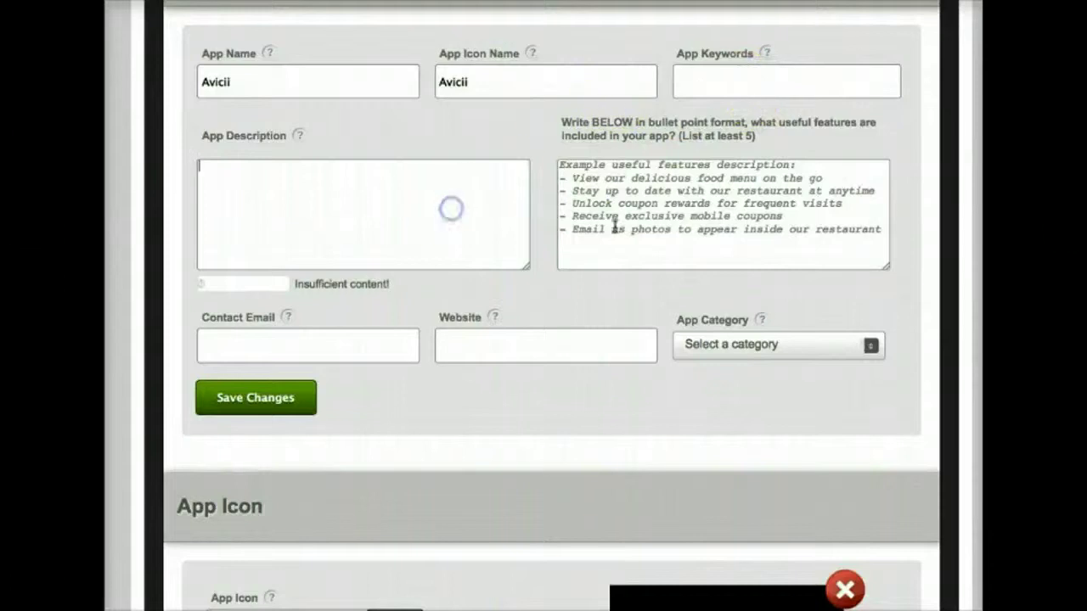
left_click(666, 231)
scroll(656, 259, "down", 4)
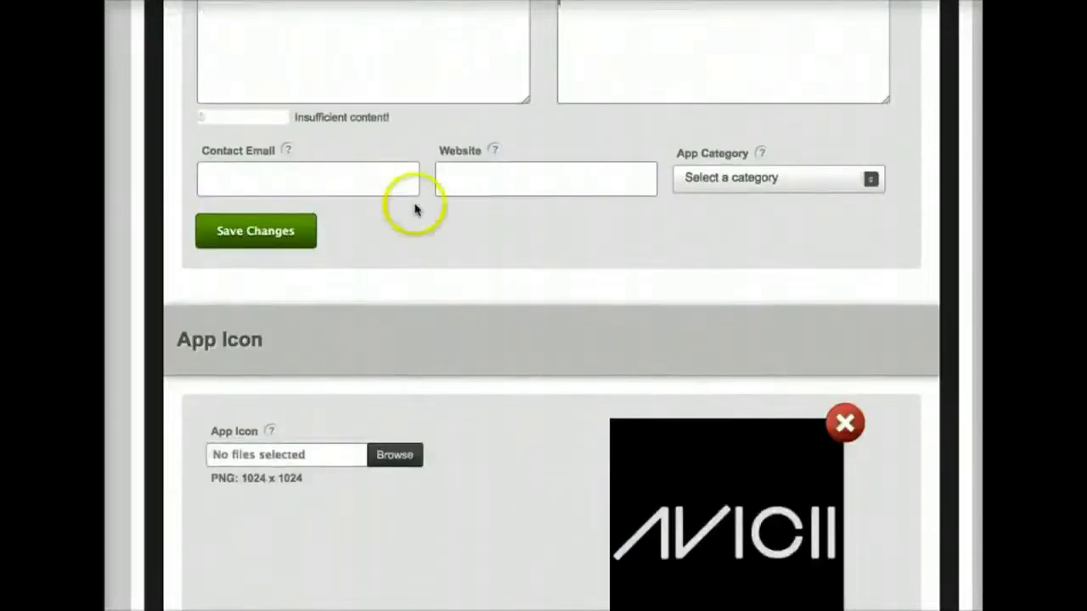